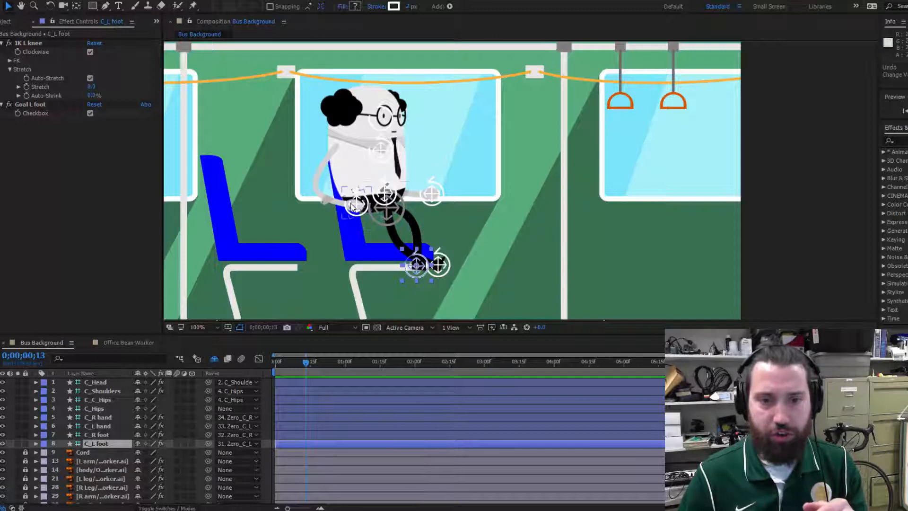
Step: Pose the character mid-stride: left hand down and back, right hand raised forward, left foot back and right foot slightly up
{"action": "left_click_drag", "start_coordinate": [358, 204], "coordinate": [333, 229]}
{"action": "left_click_drag", "start_coordinate": [431, 193], "coordinate": [454, 175]}
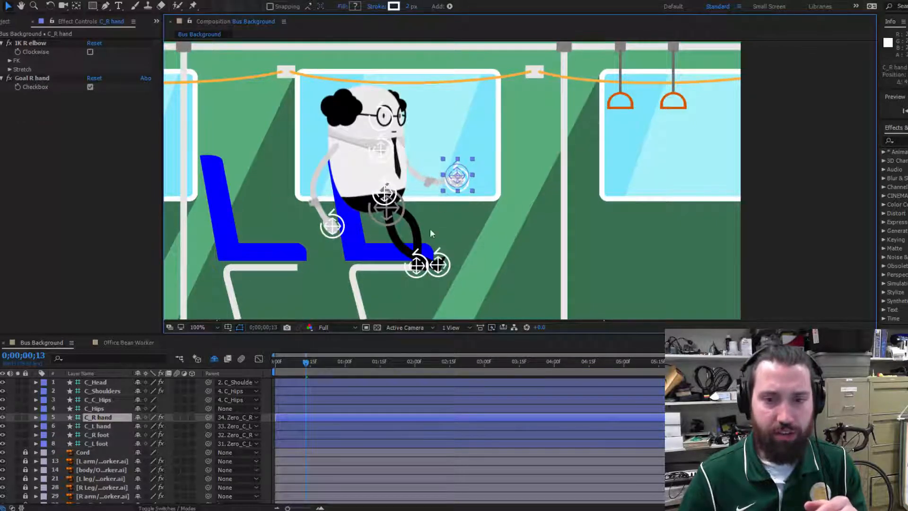
{"action": "left_click", "coordinate": [442, 268]}
{"action": "left_click_drag", "start_coordinate": [441, 269], "coordinate": [342, 283]}
{"action": "left_click_drag", "start_coordinate": [424, 282], "coordinate": [441, 259]}
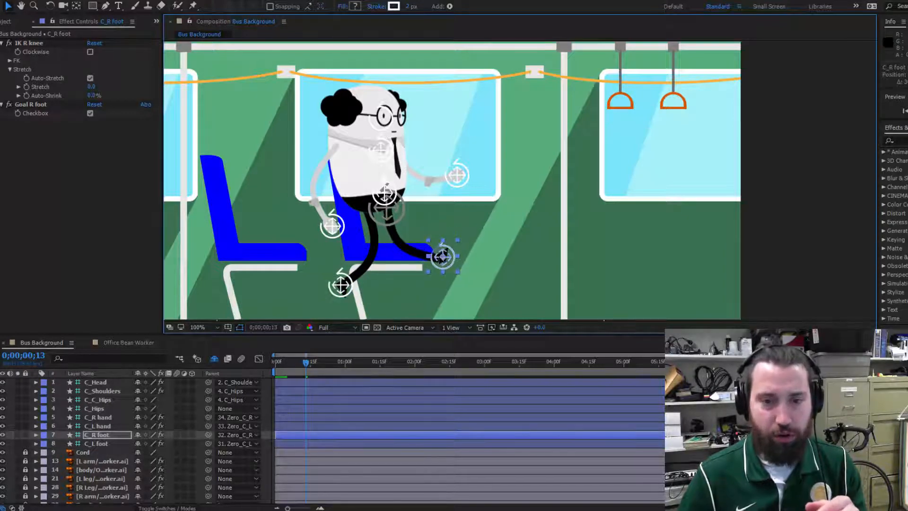
{"action": "left_click", "coordinate": [500, 267]}
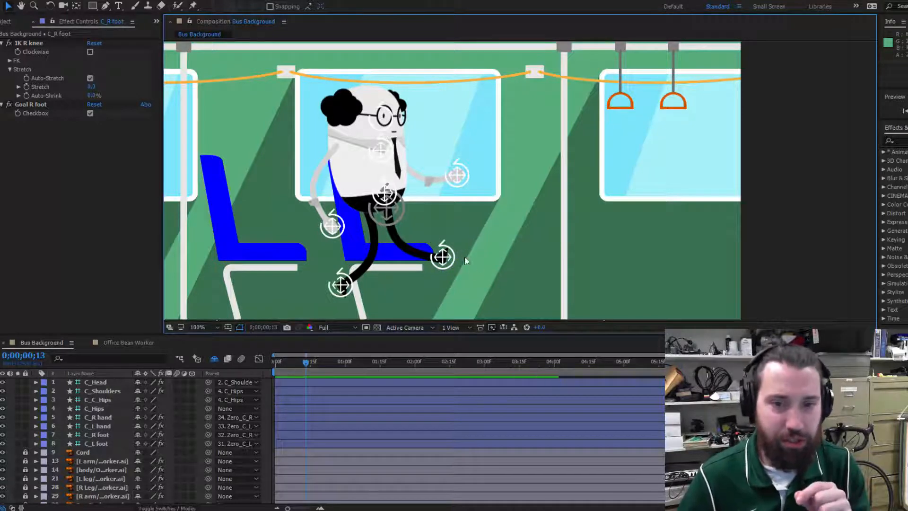
Step: Try the C_Shoulders and C_Head controllers, and shift the whole body slightly forward with the C_Hips controller
{"action": "mouse_move", "coordinate": [385, 153]}
{"action": "left_mouse_down"}
{"action": "mouse_move", "coordinate": [399, 152]}
{"action": "mouse_move", "coordinate": [384, 152]}
{"action": "left_mouse_up"}
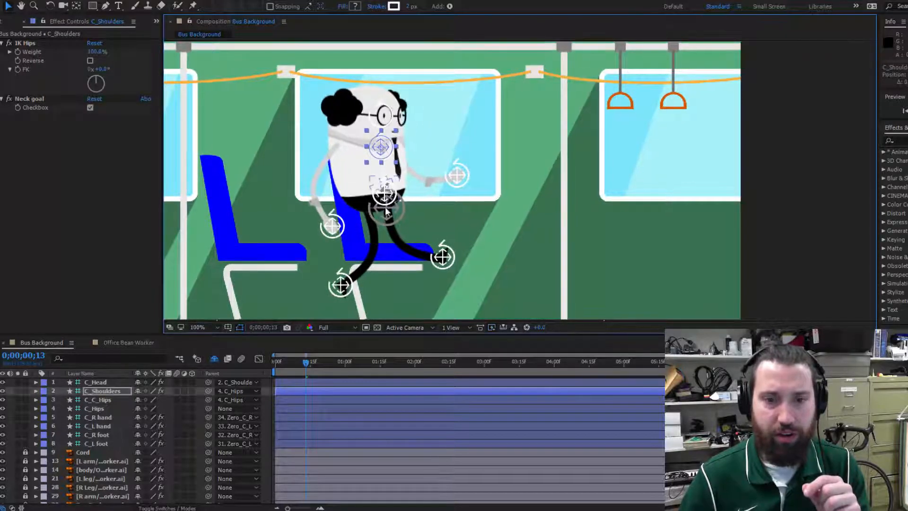
{"action": "left_click", "coordinate": [384, 127]}
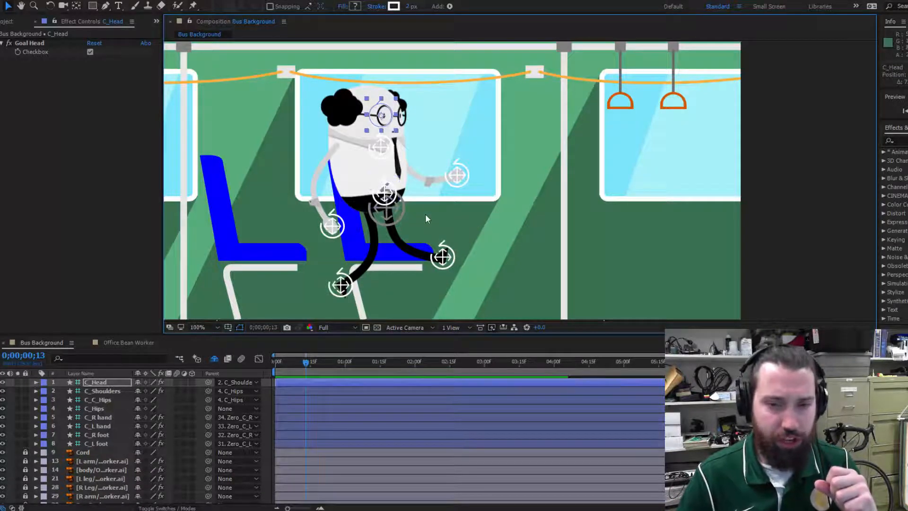
{"action": "left_click", "coordinate": [402, 217]}
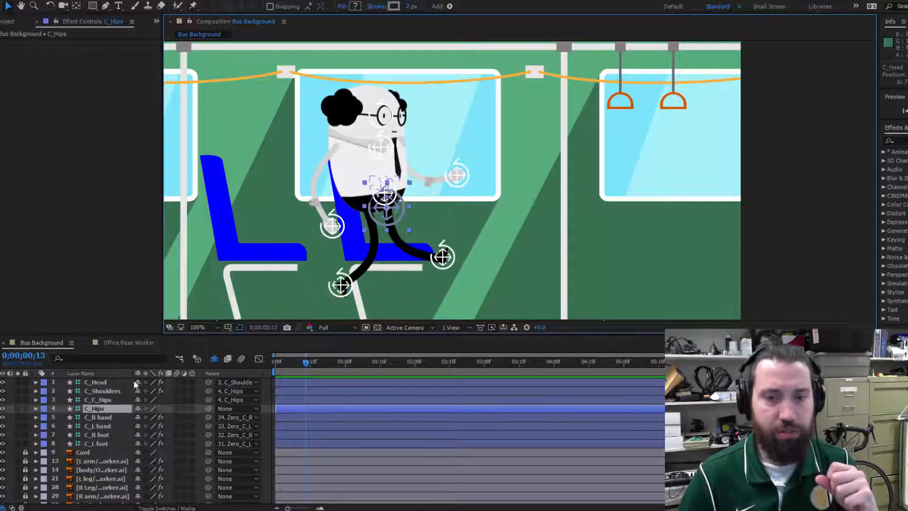
{"action": "left_click_drag", "start_coordinate": [399, 216], "coordinate": [419, 218]}
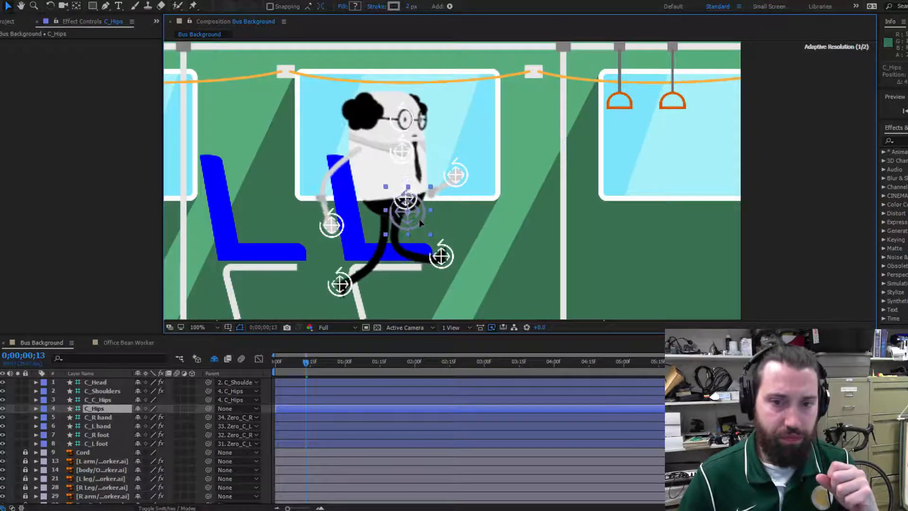
Step: Try tilting the pelvis by moving the C_C_Hips controller, and undo that move
{"action": "left_click", "coordinate": [101, 399]}
{"action": "mouse_move", "coordinate": [413, 191]}
{"action": "left_mouse_down"}
{"action": "mouse_move", "coordinate": [385, 195]}
{"action": "mouse_move", "coordinate": [430, 191]}
{"action": "mouse_move", "coordinate": [381, 200]}
{"action": "mouse_move", "coordinate": [418, 186]}
{"action": "left_mouse_up"}
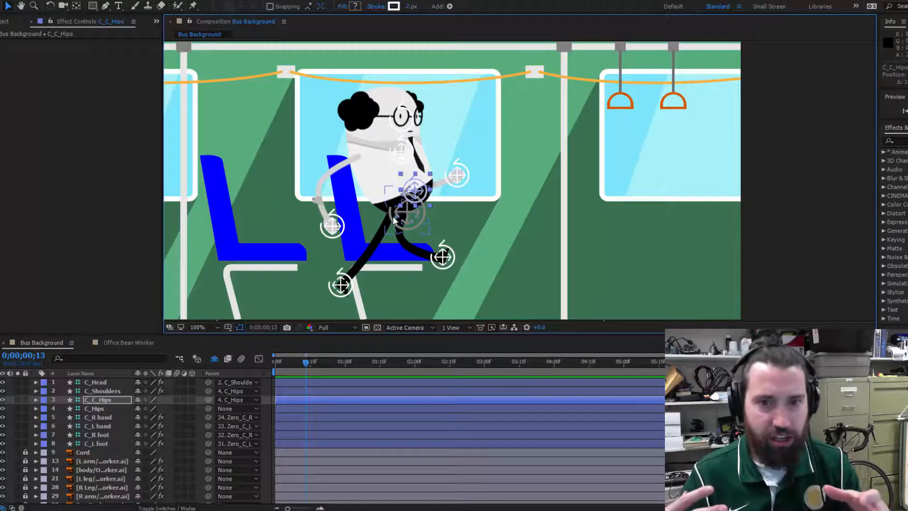
{"action": "key", "text": "ctrl+z"}
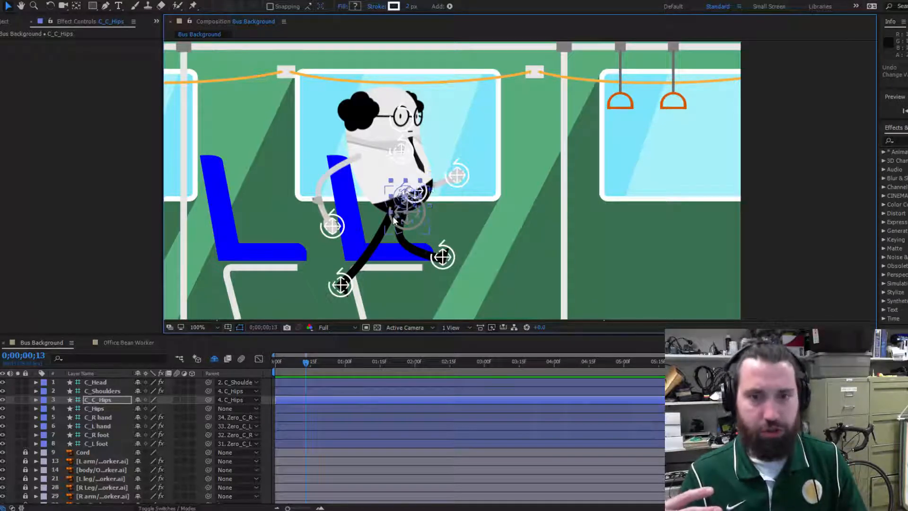
{"action": "left_click", "coordinate": [489, 228]}
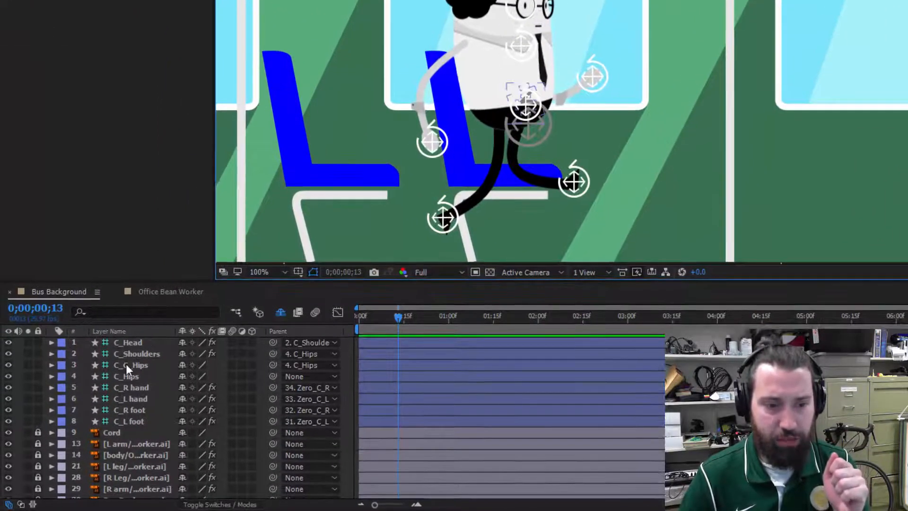
Step: Turn off the visibility of the C_C_Hips layer and mark it as shy to hide it from the layer list
{"action": "left_click", "coordinate": [8, 364]}
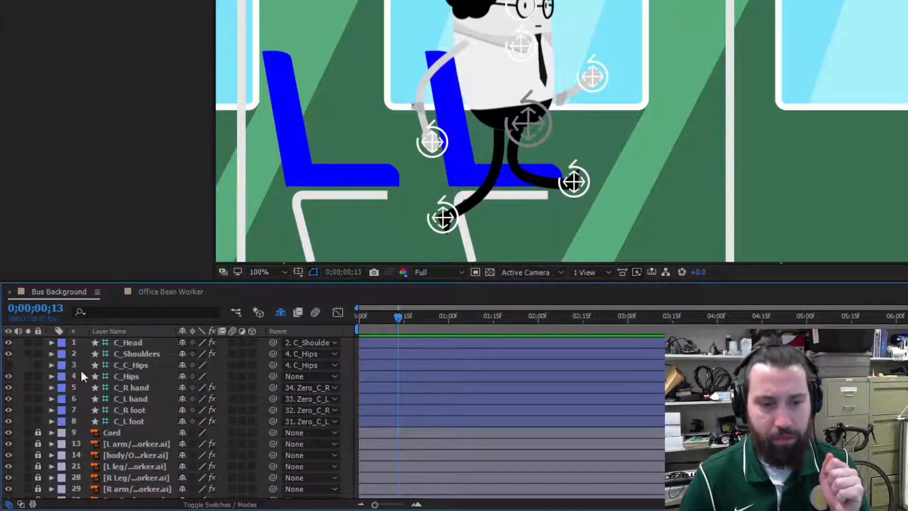
{"action": "left_click", "coordinate": [182, 365]}
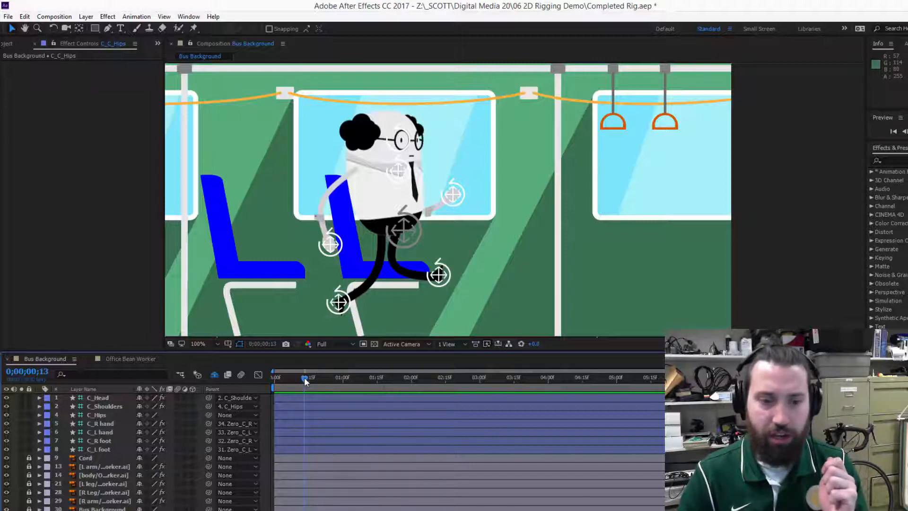
Step: At frame 0;00;00;00, lower the C_Hips controller toward the bus seat and move both feet down and forward
{"action": "left_click_drag", "start_coordinate": [303, 381], "coordinate": [276, 380]}
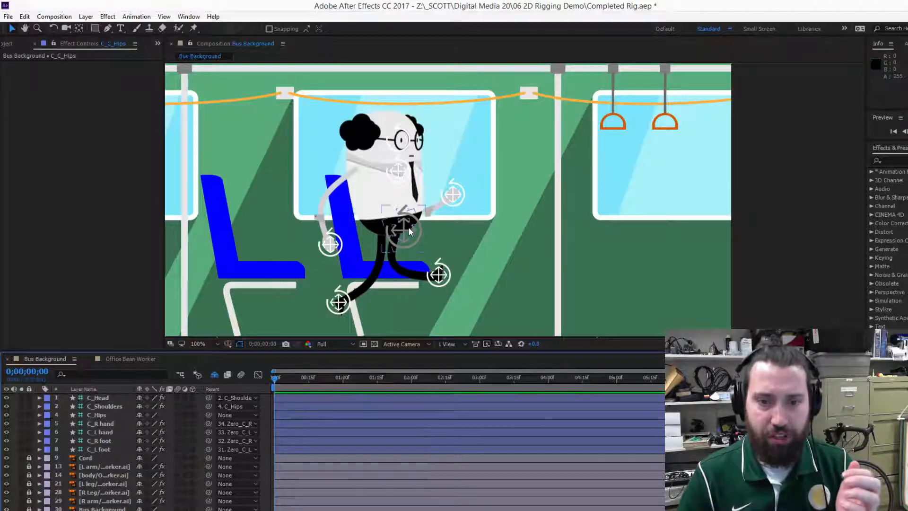
{"action": "left_click_drag", "start_coordinate": [404, 231], "coordinate": [469, 297]}
{"action": "left_click_drag", "start_coordinate": [341, 303], "coordinate": [365, 315]}
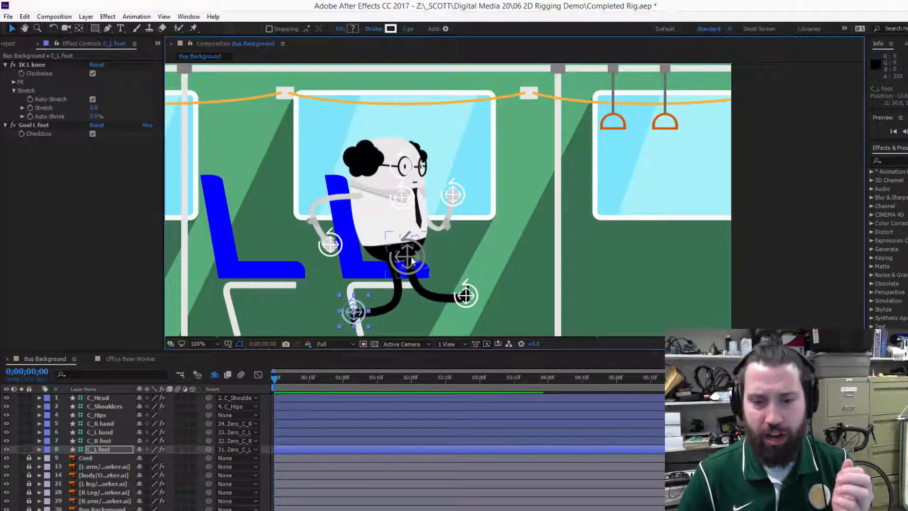
{"action": "left_click", "coordinate": [521, 283]}
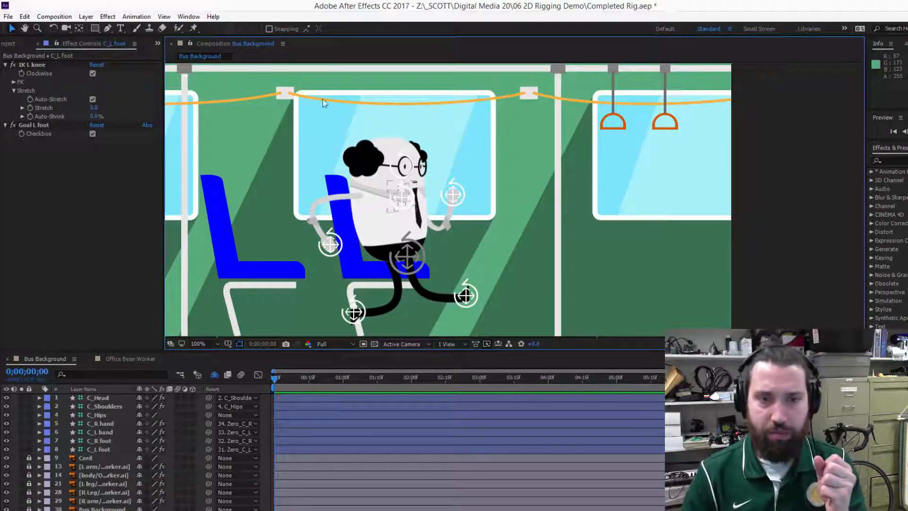
Step: Show the effect controls of C_R foot and enable Clockwise for IK R knee
{"action": "left_click", "coordinate": [466, 298]}
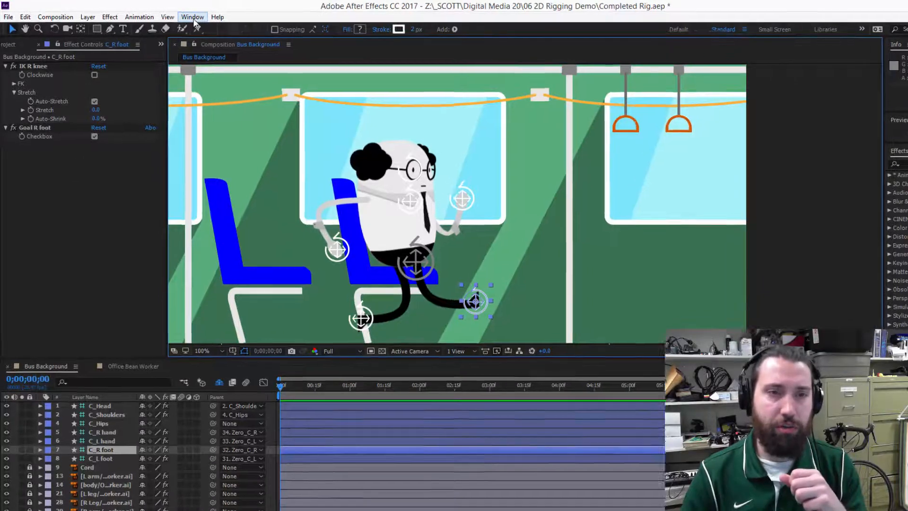
{"action": "left_click", "coordinate": [189, 16]}
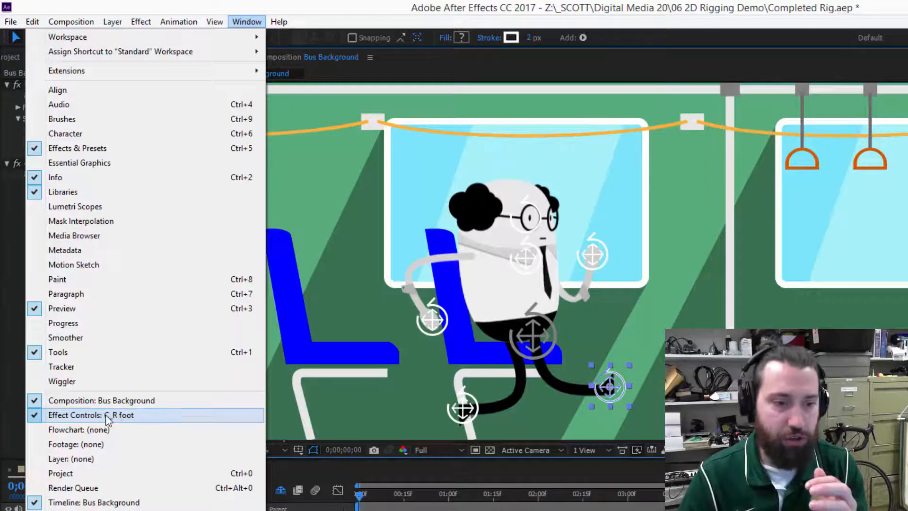
{"action": "left_click", "coordinate": [142, 422]}
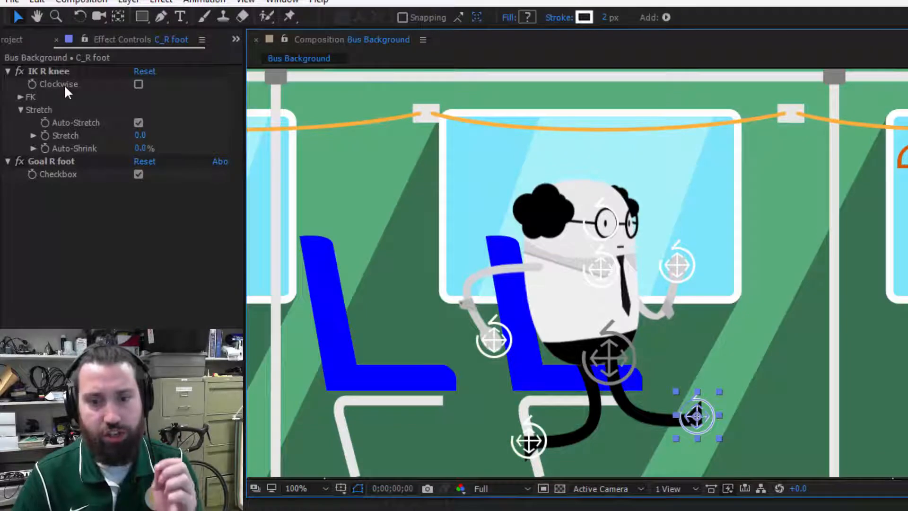
{"action": "left_click", "coordinate": [138, 84]}
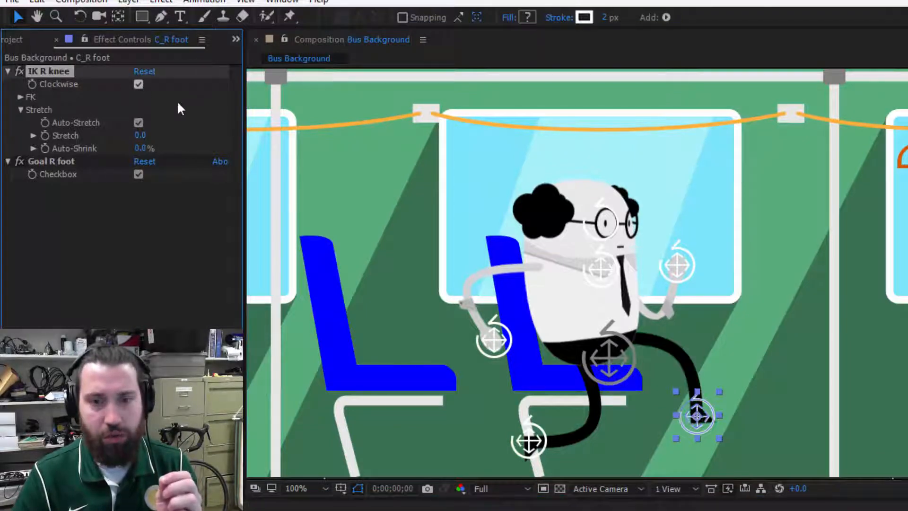
Step: Place both feet close together in front of the seat and rest both hands on the character's lap
{"action": "left_click_drag", "start_coordinate": [722, 411], "coordinate": [692, 426]}
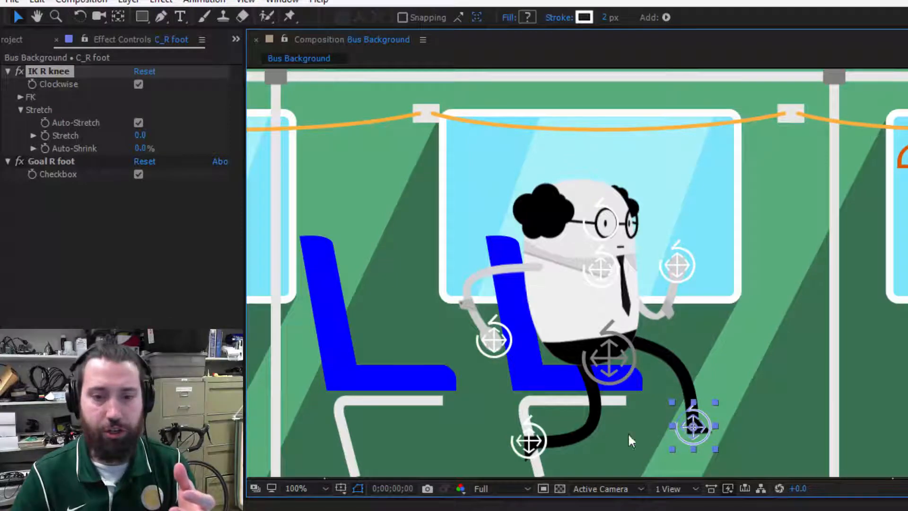
{"action": "left_click_drag", "start_coordinate": [534, 447], "coordinate": [657, 436]}
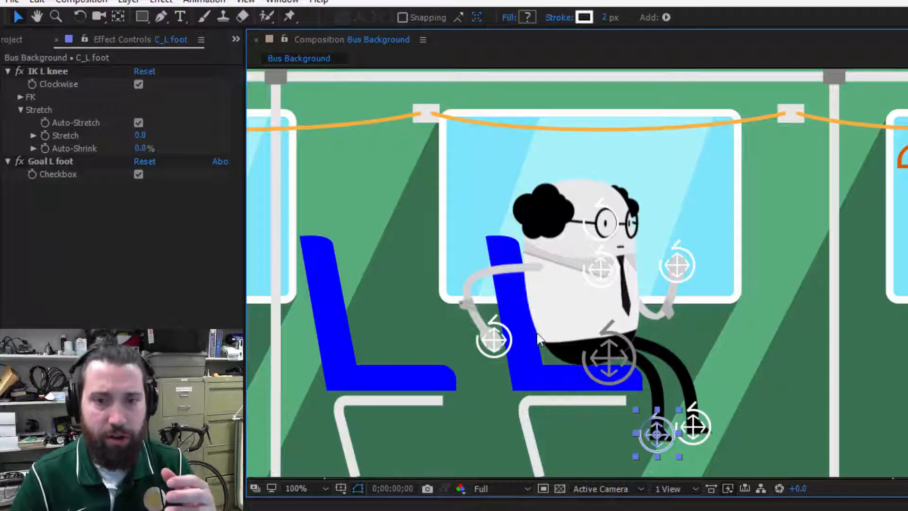
{"action": "left_click", "coordinate": [496, 345]}
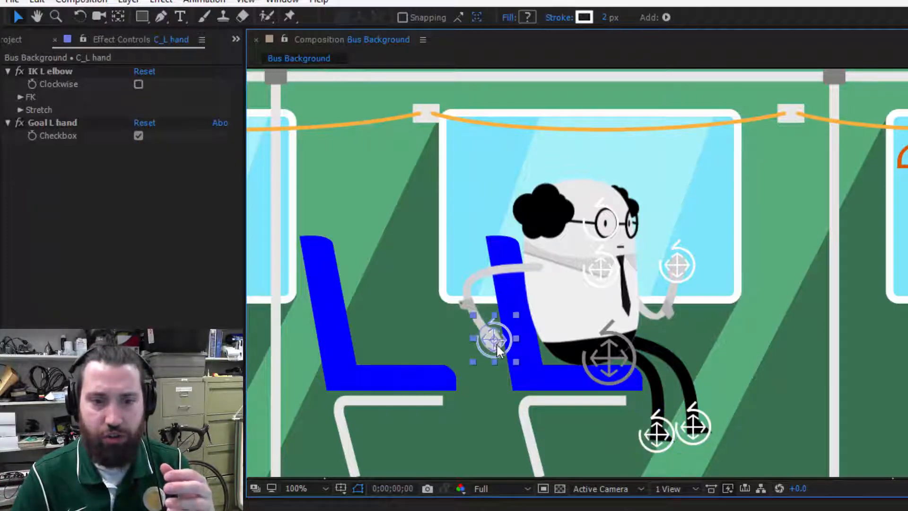
{"action": "left_click_drag", "start_coordinate": [496, 345], "coordinate": [610, 371]}
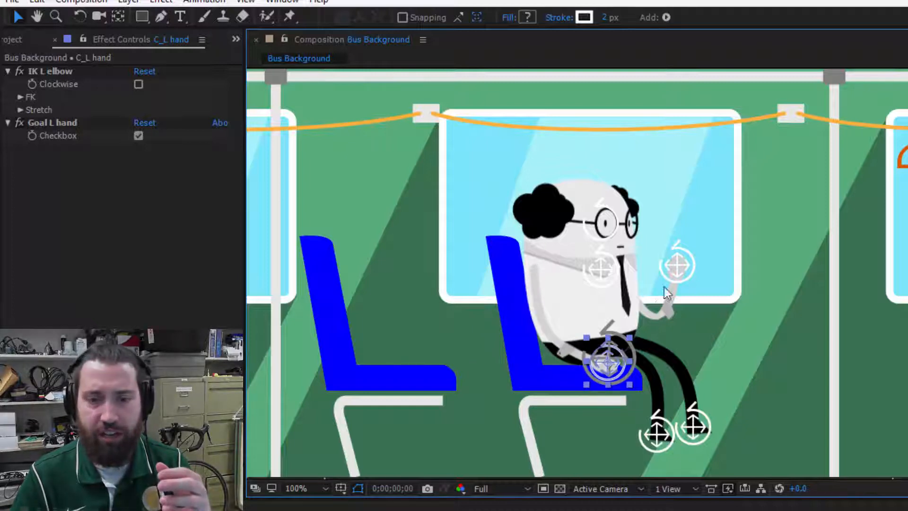
{"action": "left_click", "coordinate": [690, 268]}
{"action": "left_click_drag", "start_coordinate": [690, 269], "coordinate": [673, 345]}
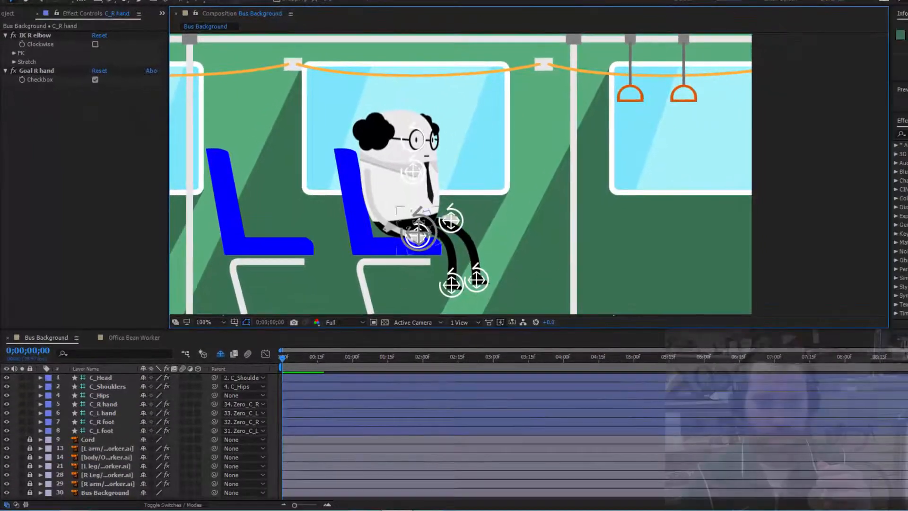
Step: Hide all controller layers to check the seated pose, and make them visible again
{"action": "left_click_drag", "start_coordinate": [7, 377], "coordinate": [7, 431]}
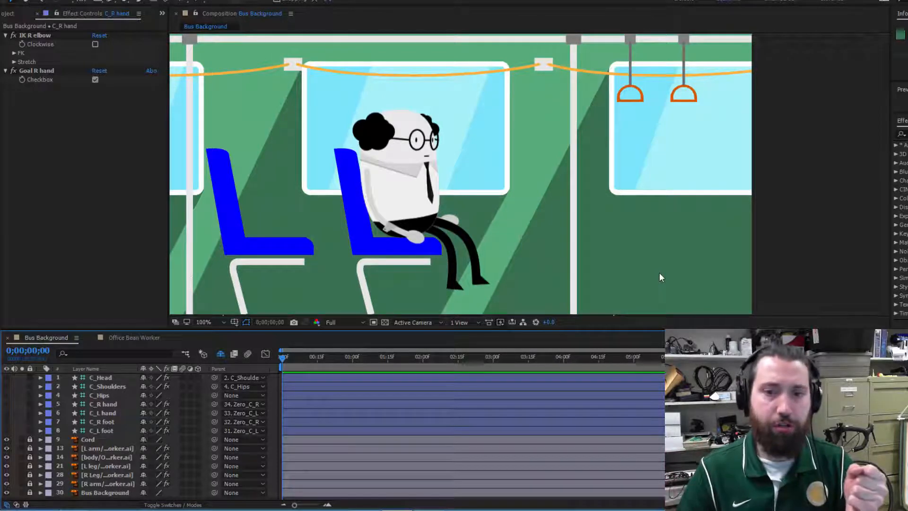
{"action": "left_click_drag", "start_coordinate": [6, 377], "coordinate": [7, 427]}
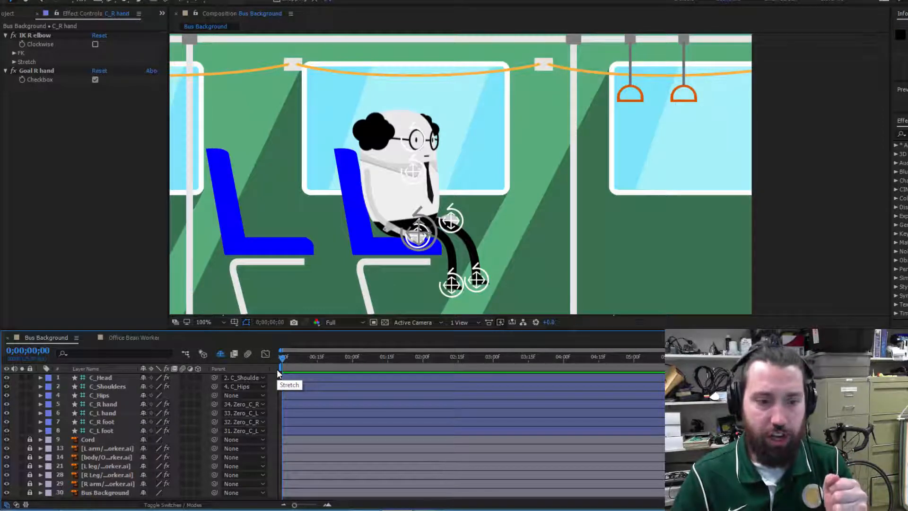
Step: Reveal the Rotation property of the C_Hips layer
{"action": "left_click", "coordinate": [116, 403]}
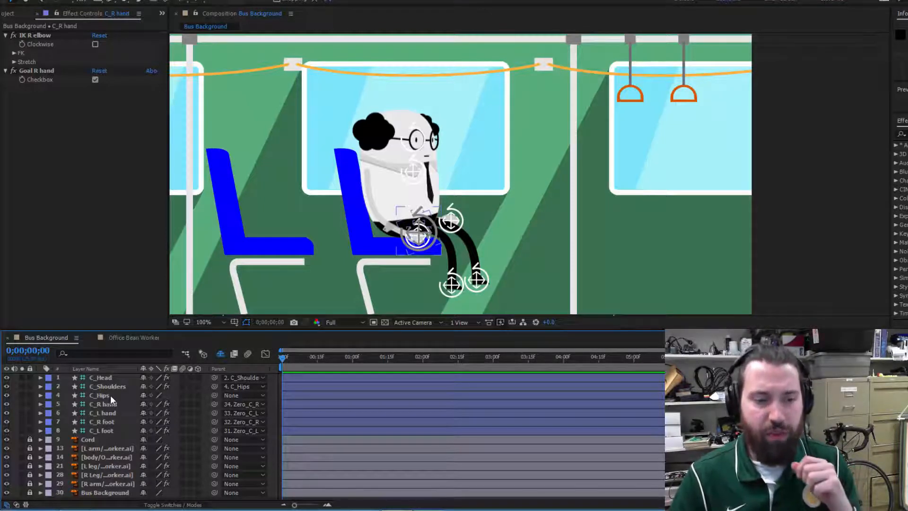
{"action": "left_click", "coordinate": [106, 395]}
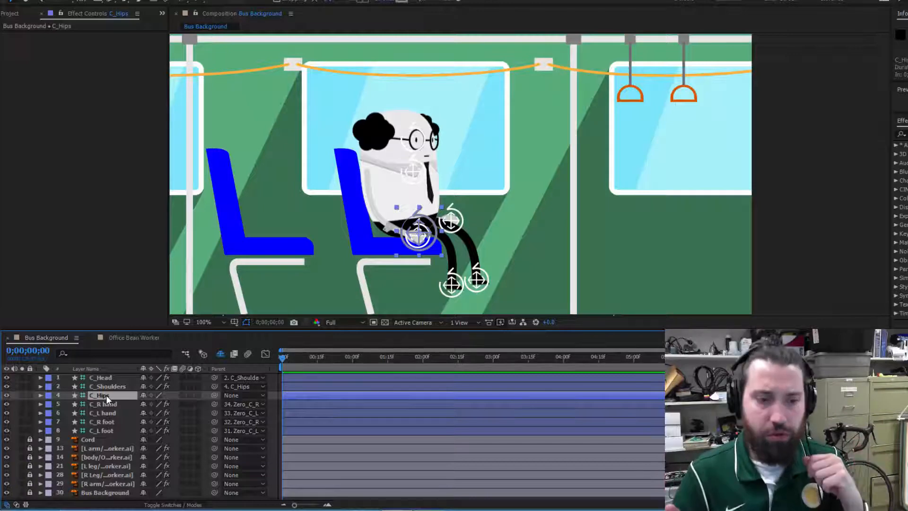
{"action": "key", "text": "r"}
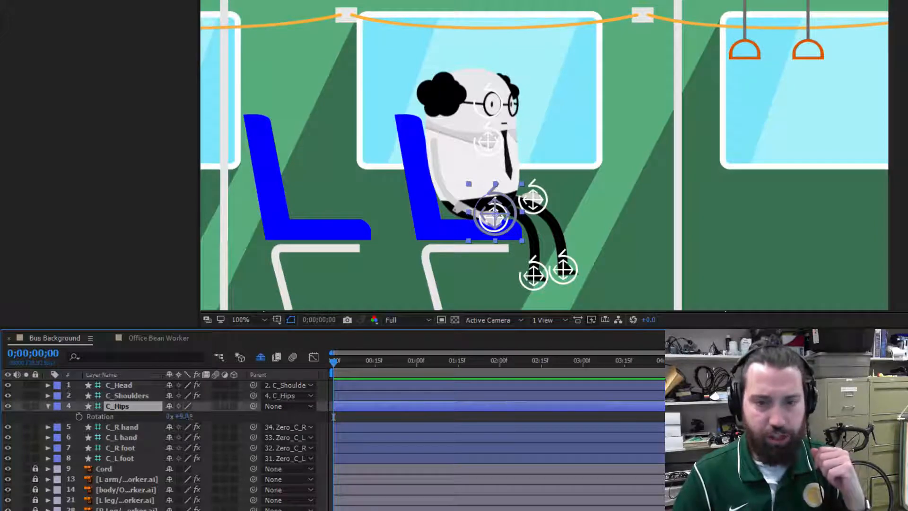
Step: Try tilting the body with the C_Hips rotation, and reset it to 0°
{"action": "mouse_move", "coordinate": [185, 420]}
{"action": "left_mouse_down"}
{"action": "mouse_move", "coordinate": [195, 416]}
{"action": "mouse_move", "coordinate": [159, 408]}
{"action": "mouse_move", "coordinate": [186, 406]}
{"action": "mouse_move", "coordinate": [183, 414]}
{"action": "left_mouse_up"}
{"action": "left_click", "coordinate": [189, 417]}
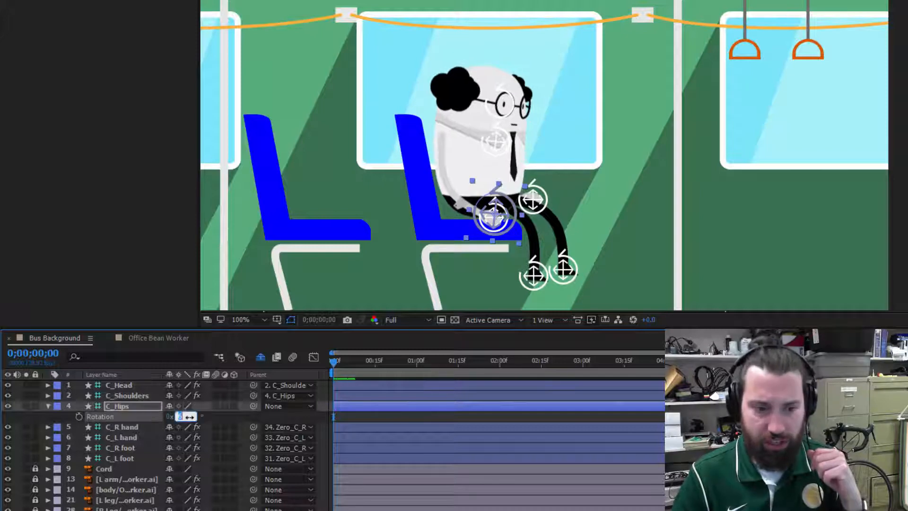
{"action": "type", "text": "0"}
{"action": "key", "text": "Return"}
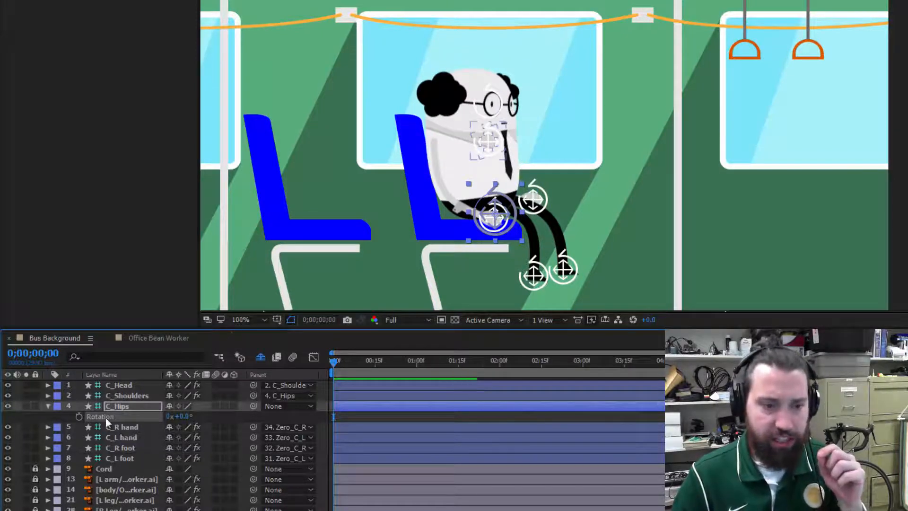
Step: Add a Rotation keyframe to C_Hips at 0;00;00;00 and set its value to -3°
{"action": "left_click", "coordinate": [79, 416]}
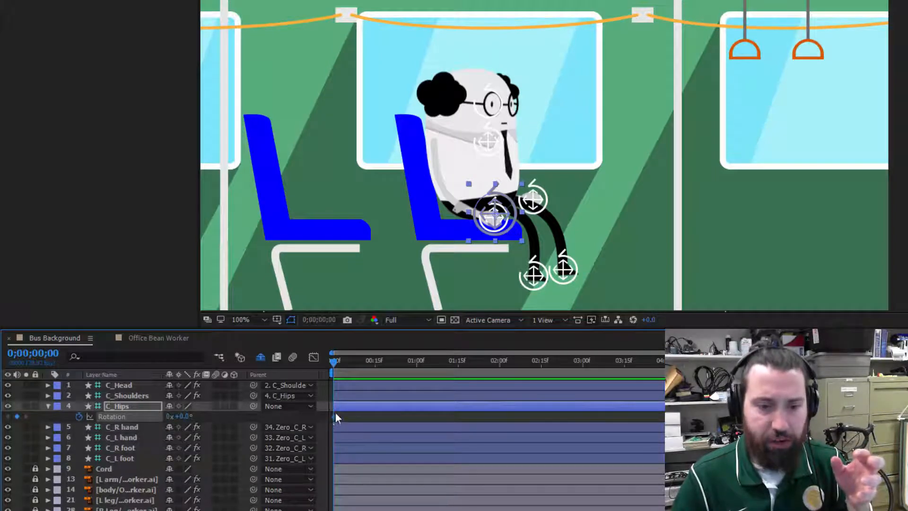
{"action": "left_click", "coordinate": [182, 416]}
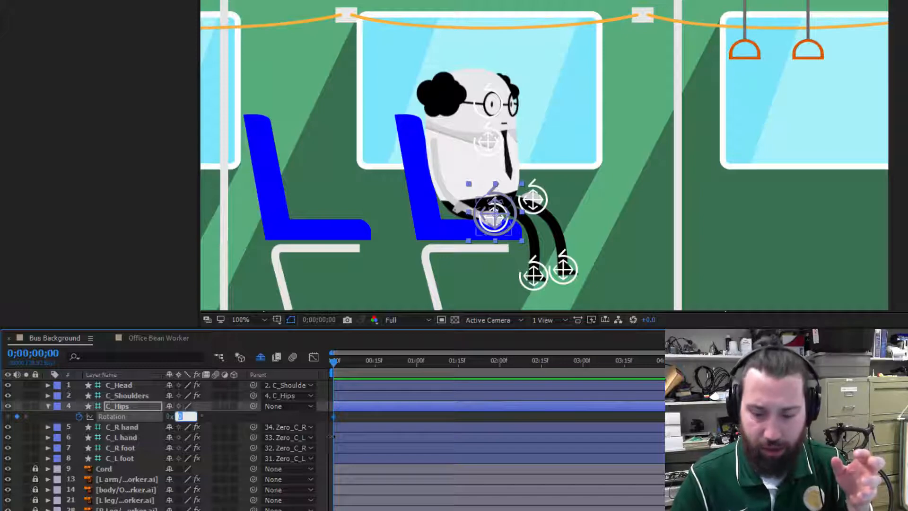
{"action": "type", "text": "-3"}
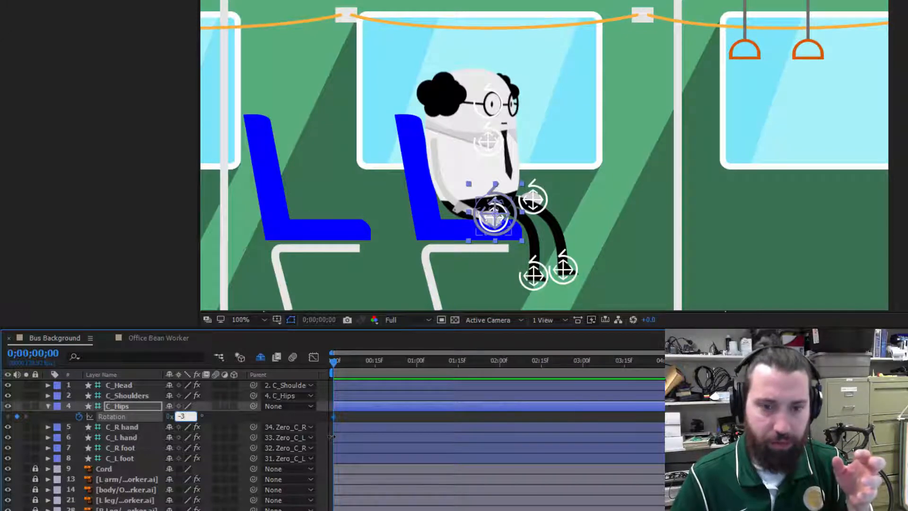
{"action": "key", "text": "Return"}
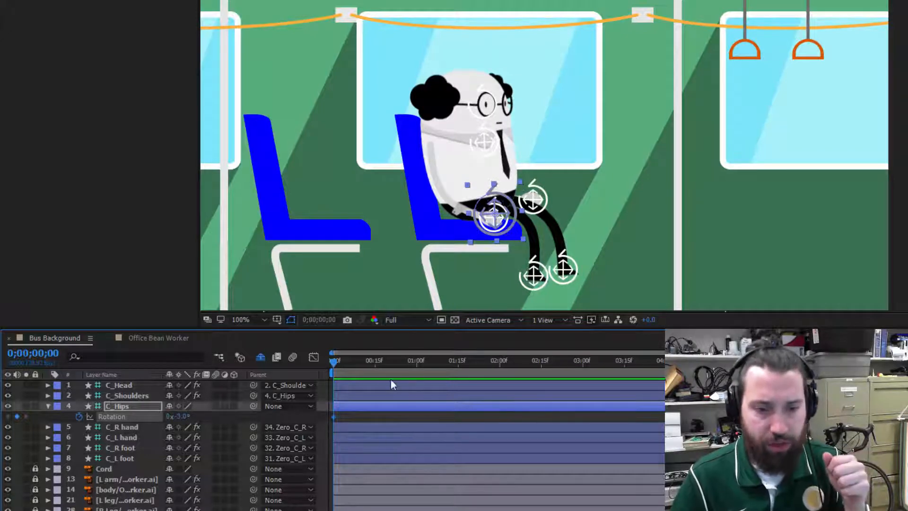
Step: At 0;00;01;00, set the C_Hips Rotation to 3°
{"action": "left_click_drag", "start_coordinate": [330, 362], "coordinate": [416, 363]}
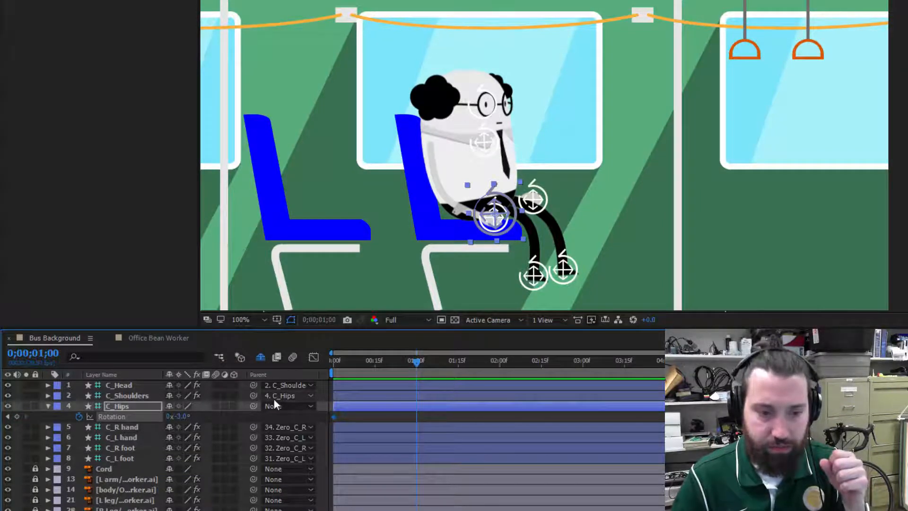
{"action": "left_click", "coordinate": [182, 417]}
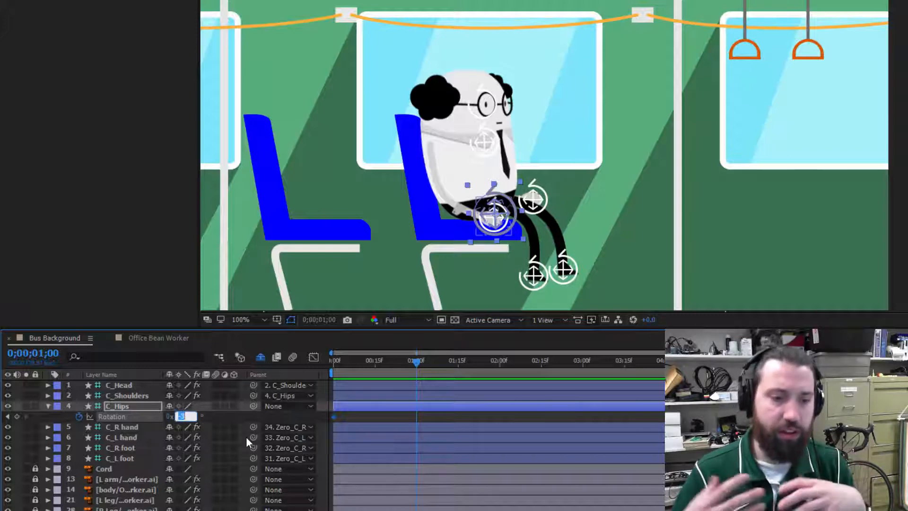
{"action": "type", "text": "3"}
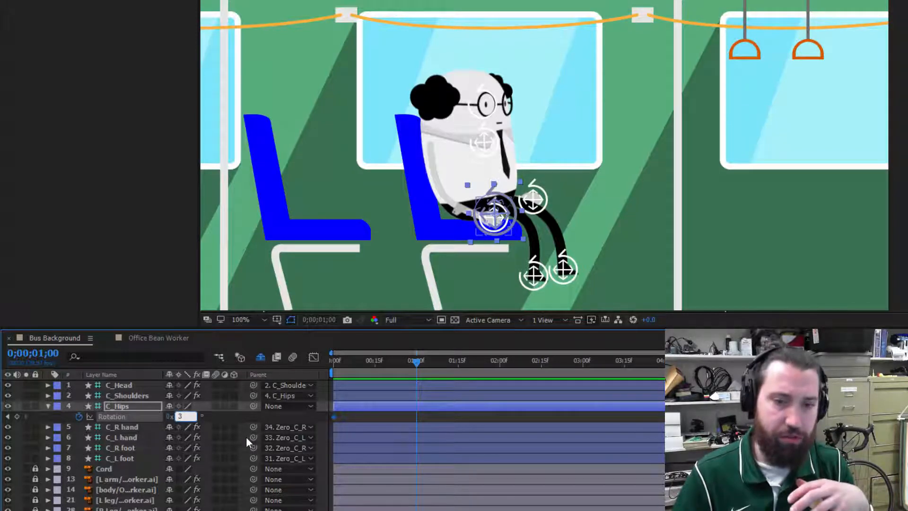
{"action": "key", "text": "Return"}
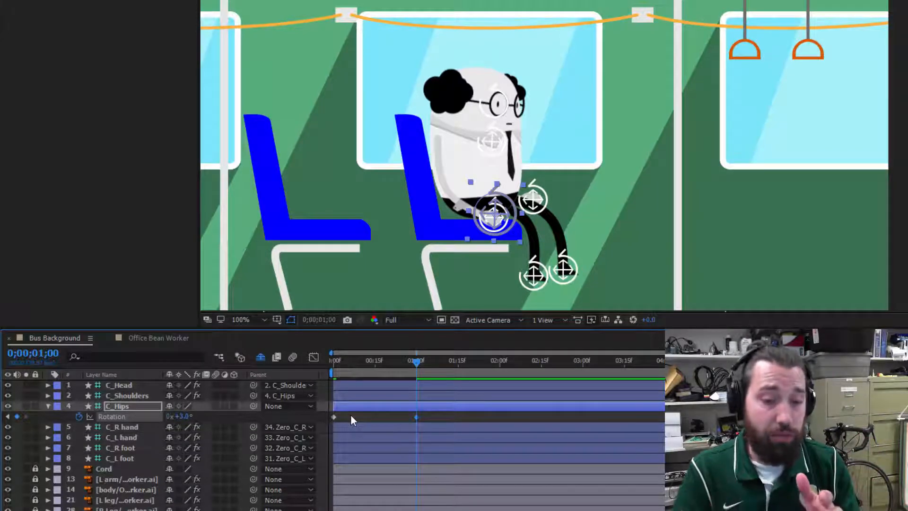
Step: Add a C_Hips Rotation keyframe at 0;00;02;00 and set its value to -3°
{"action": "left_click_drag", "start_coordinate": [417, 363], "coordinate": [500, 359]}
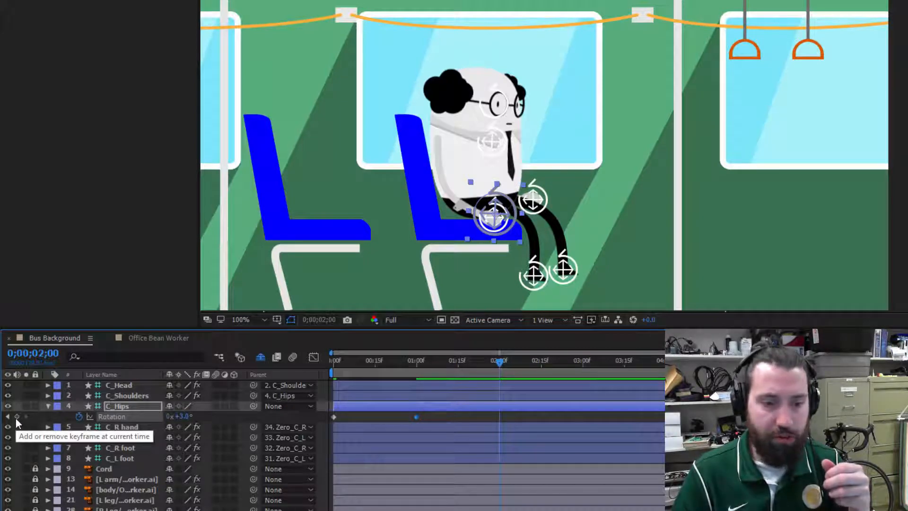
{"action": "left_click", "coordinate": [17, 416]}
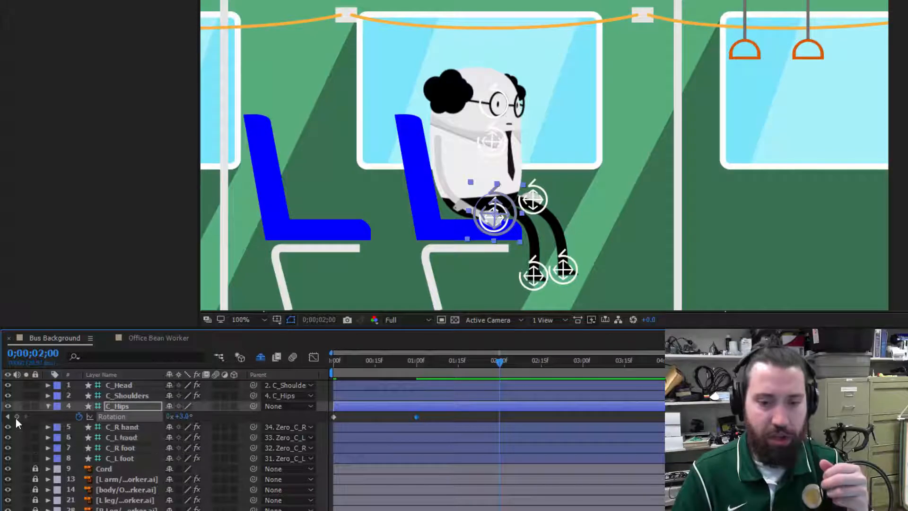
{"action": "left_click", "coordinate": [183, 416]}
{"action": "type", "text": "-3"}
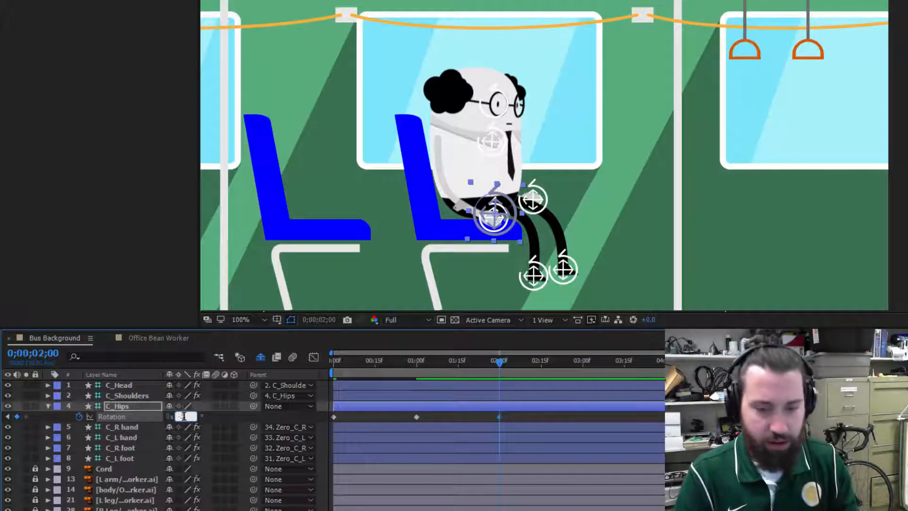
{"action": "key", "text": "Return"}
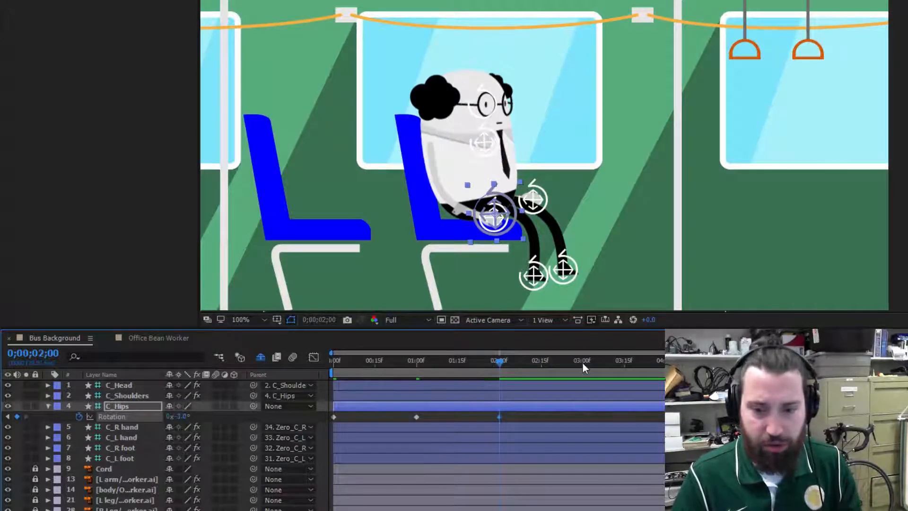
Step: At 0;00;03;00, set the C_Hips Rotation to 3°
{"action": "left_click", "coordinate": [582, 362]}
{"action": "left_click", "coordinate": [179, 416]}
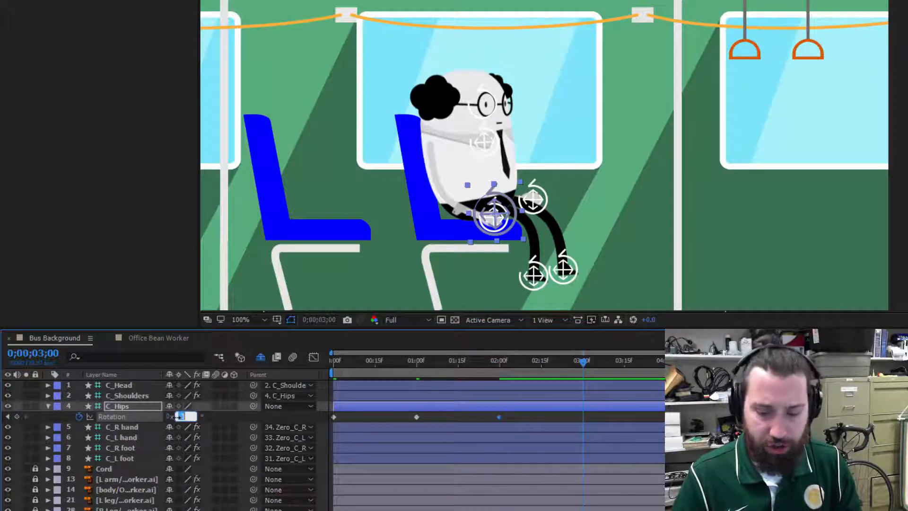
{"action": "type", "text": "3"}
{"action": "key", "text": "Return"}
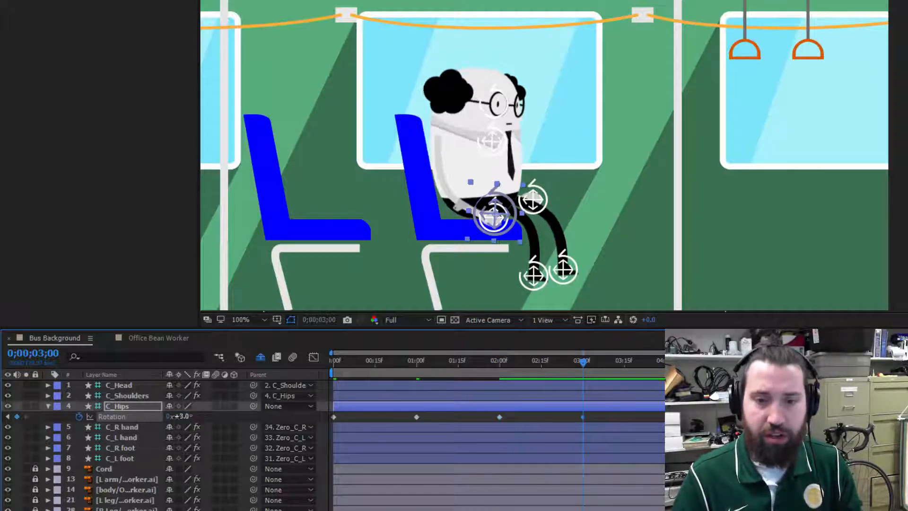
{"action": "mouse_move", "coordinate": [584, 364]}
{"action": "left_mouse_down"}
{"action": "mouse_move", "coordinate": [334, 368]}
{"action": "mouse_move", "coordinate": [585, 381]}
{"action": "left_mouse_up"}
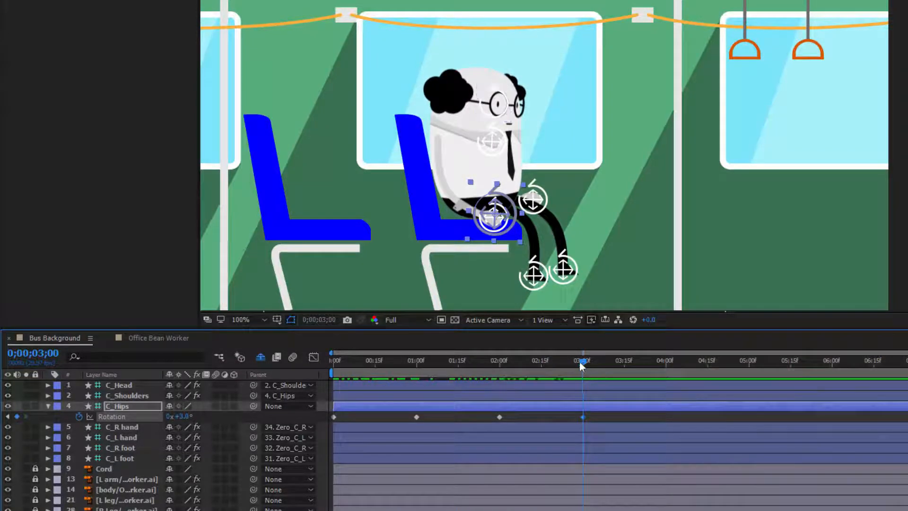
Step: Copy the four C_Hips Rotation keyframes and paste them at 0;00;04;00 to continue the body sway
{"action": "left_click_drag", "start_coordinate": [592, 359], "coordinate": [665, 363]}
{"action": "left_click", "coordinate": [416, 417]}
{"action": "left_click", "coordinate": [582, 417]}
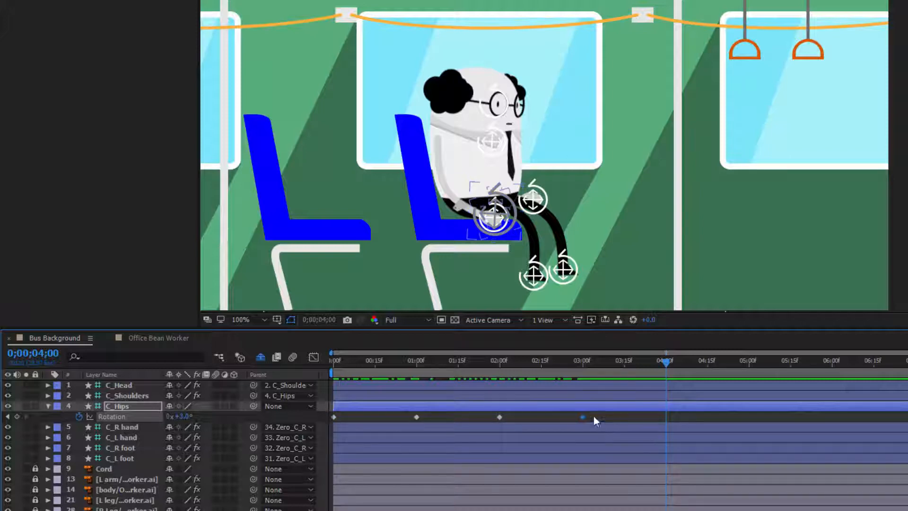
{"action": "left_click_drag", "start_coordinate": [613, 414], "coordinate": [332, 413]}
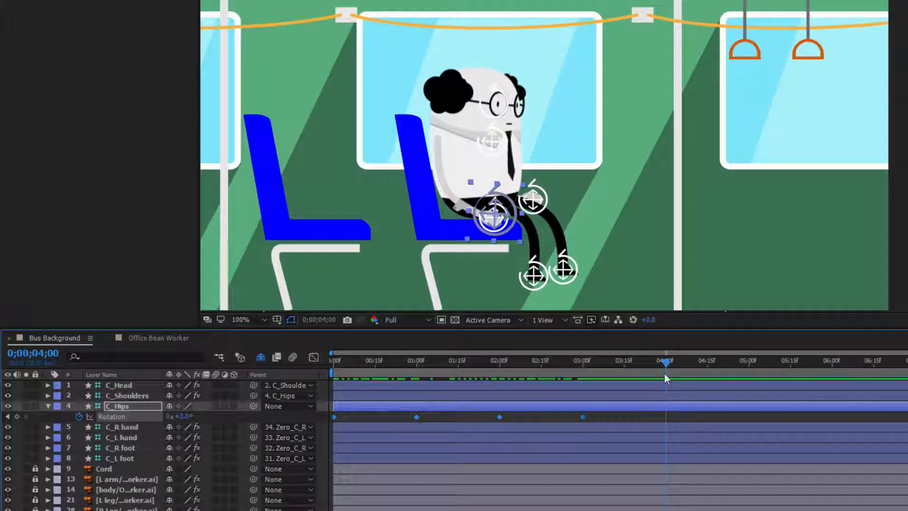
{"action": "mouse_move", "coordinate": [660, 363]}
{"action": "left_mouse_down"}
{"action": "mouse_move", "coordinate": [640, 361]}
{"action": "mouse_move", "coordinate": [666, 364]}
{"action": "left_mouse_up"}
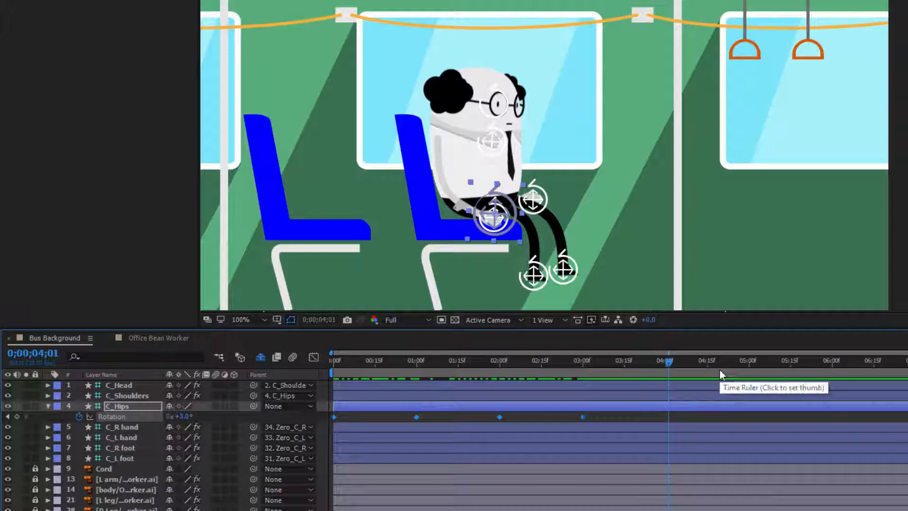
{"action": "left_click", "coordinate": [666, 359]}
{"action": "key", "text": "ctrl+v"}
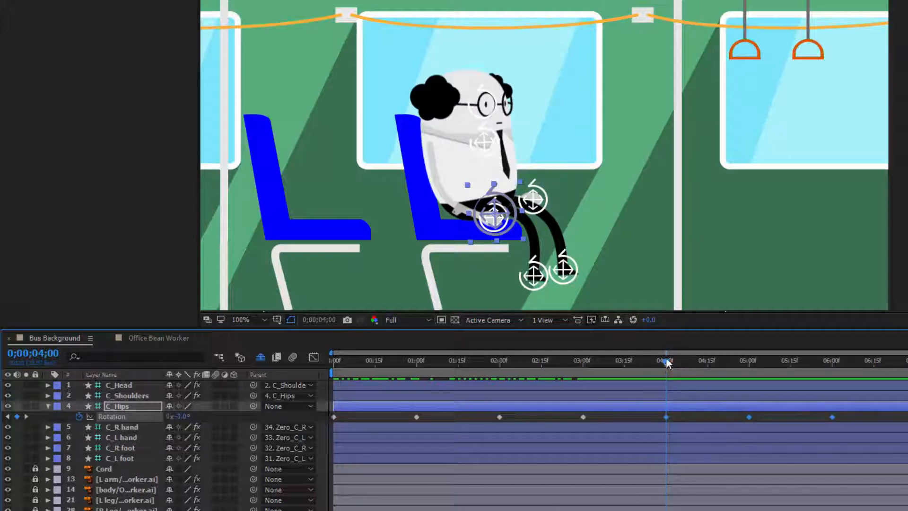
Step: Preview the hip sway animation from 0;00;00;00 to check the looping motion
{"action": "left_click_drag", "start_coordinate": [665, 361], "coordinate": [907, 362]}
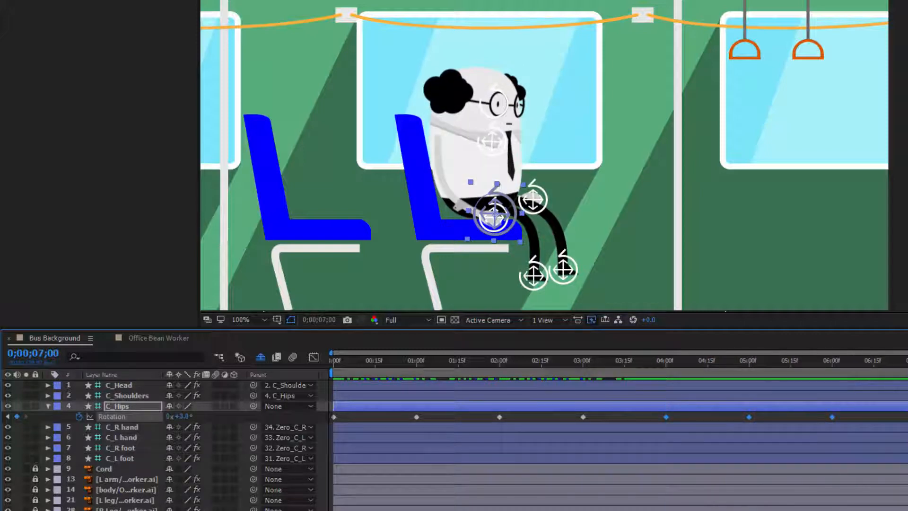
{"action": "left_click_drag", "start_coordinate": [600, 363], "coordinate": [325, 367]}
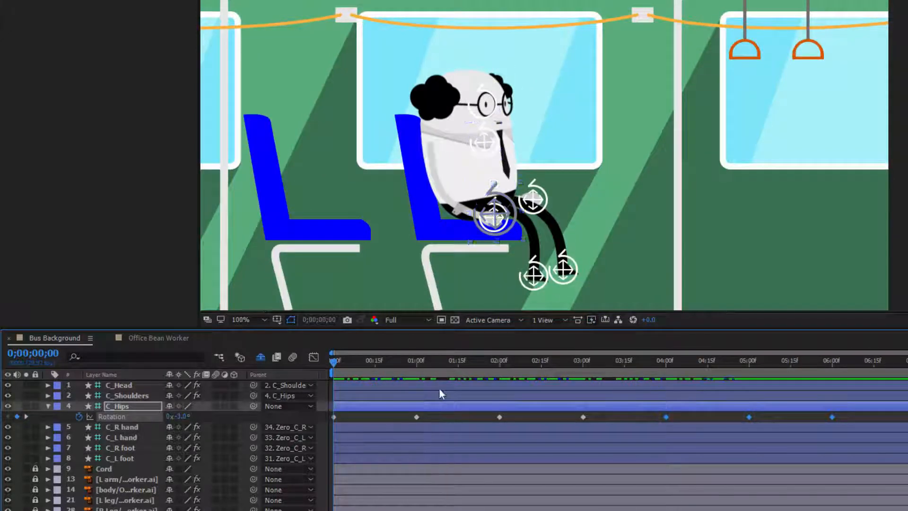
{"action": "key", "text": "space"}
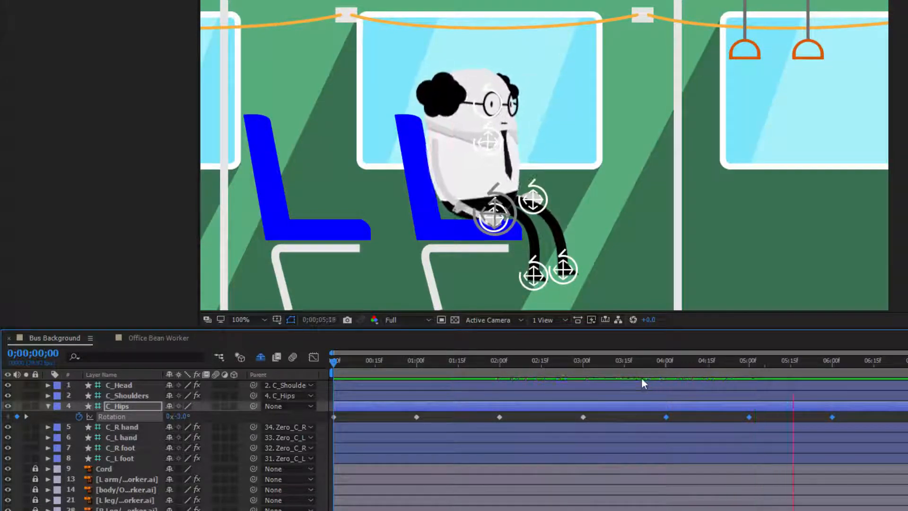
{"action": "left_click", "coordinate": [333, 361]}
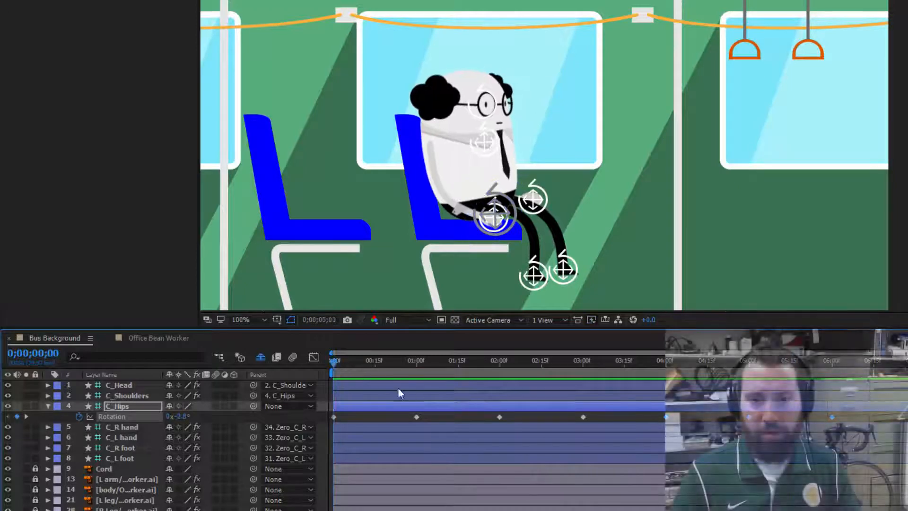
{"action": "key", "text": "space"}
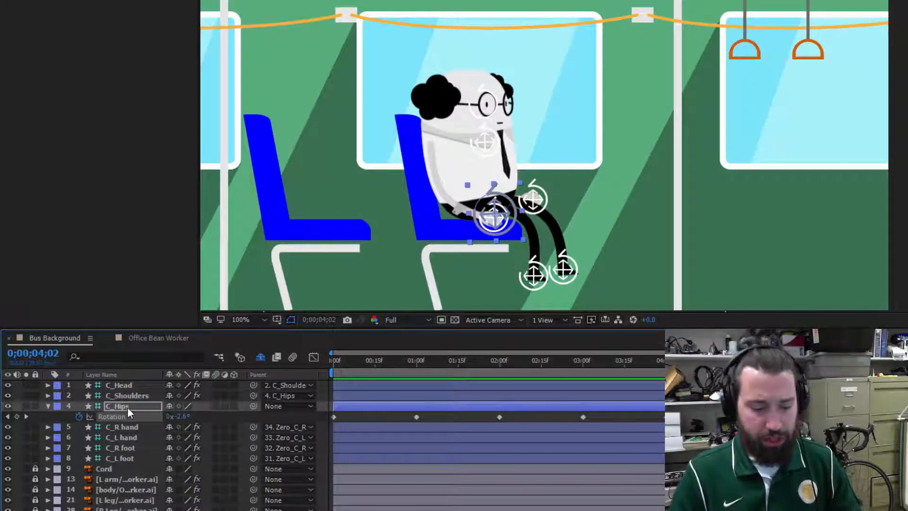
Step: Collapse the C_Hips properties and add a Position keyframe to the C_L hand layer at 0;00;01;00
{"action": "left_click", "coordinate": [48, 405]}
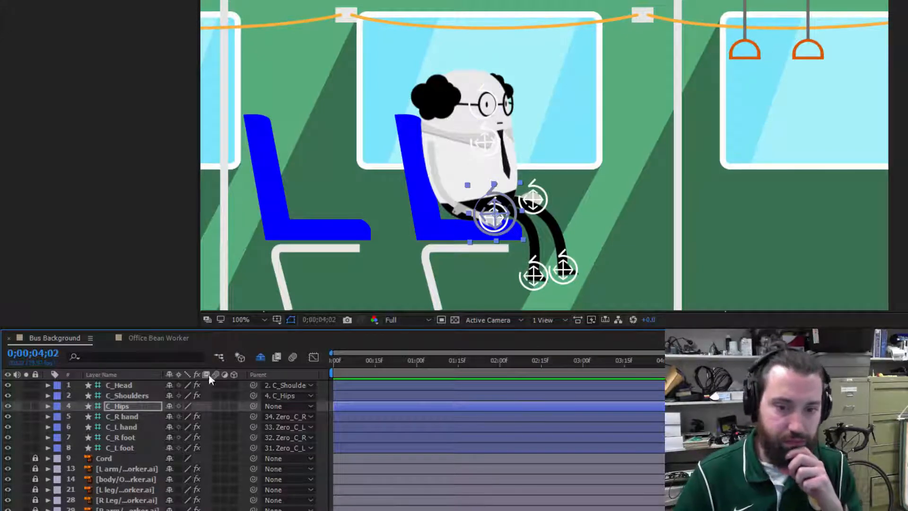
{"action": "left_click_drag", "start_coordinate": [661, 360], "coordinate": [416, 362]}
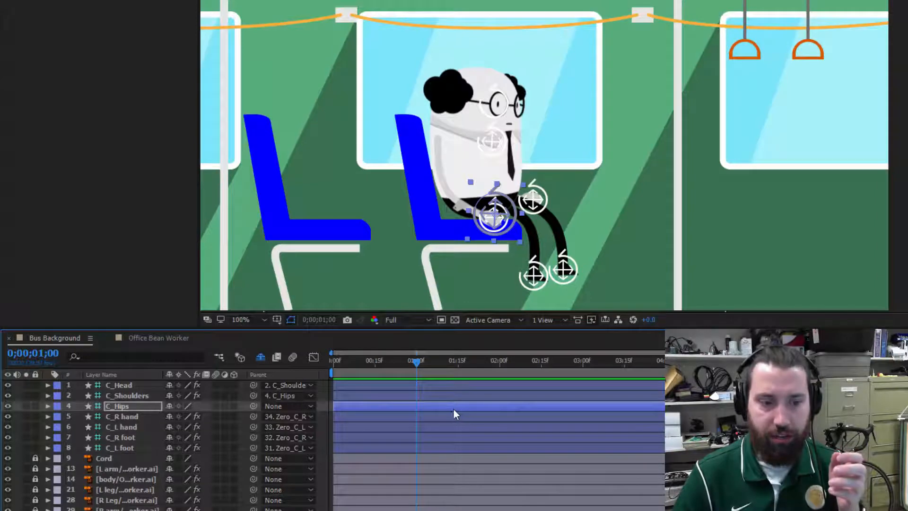
{"action": "left_click", "coordinate": [130, 428]}
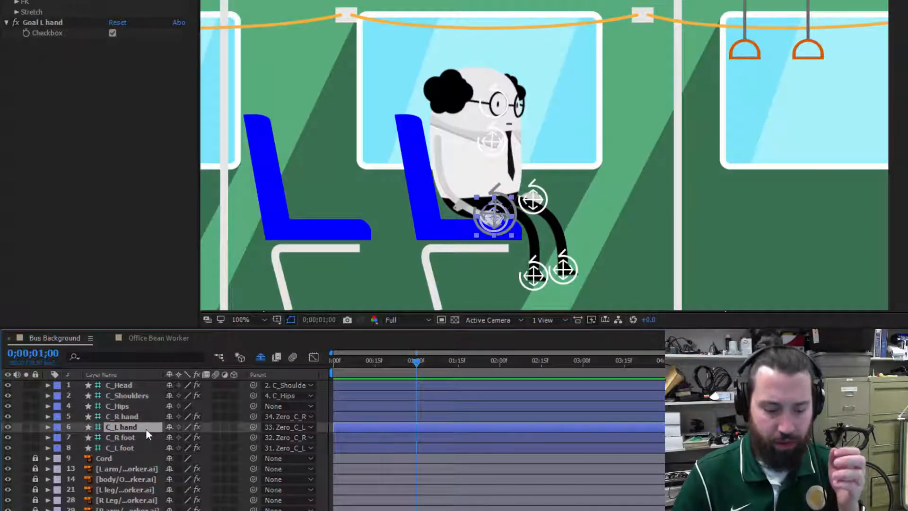
{"action": "key", "text": "p"}
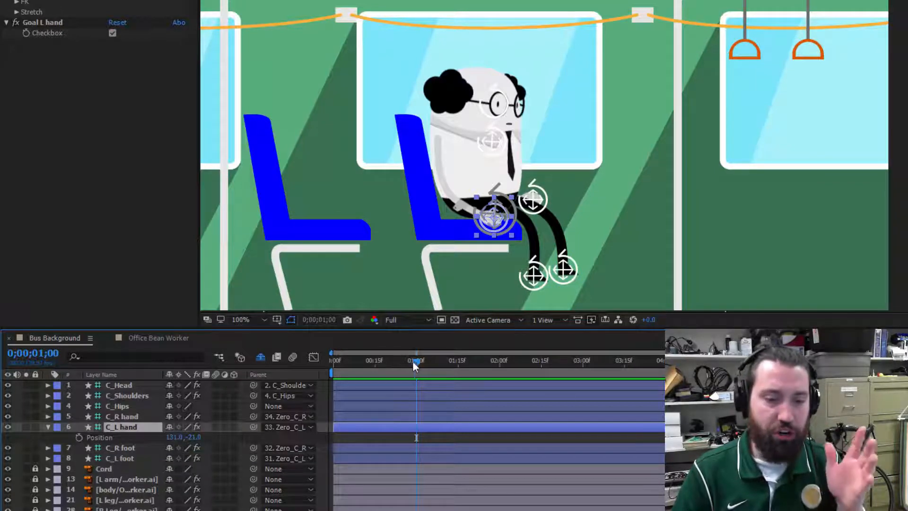
{"action": "left_click", "coordinate": [79, 440]}
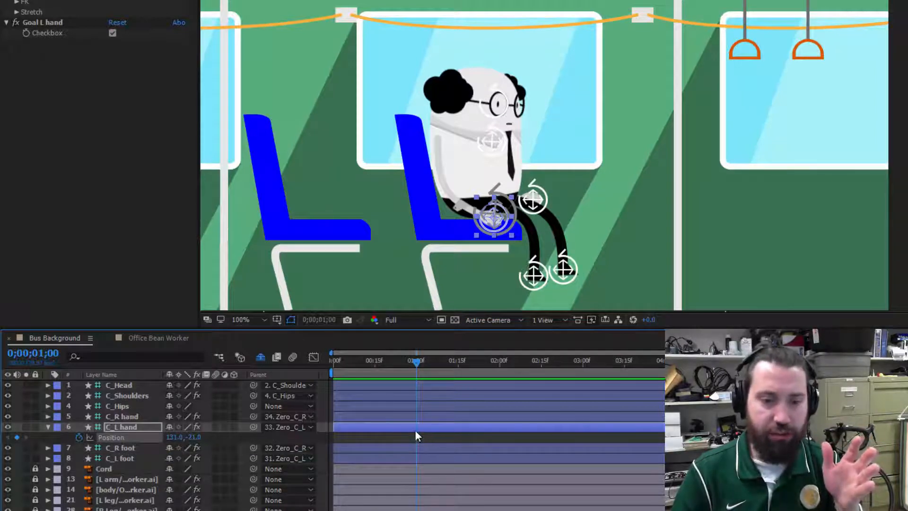
Step: At 0;00;01;15, raise the C_L hand controller to the character's head, at a Position of about 88, -236, and scrub back through the move
{"action": "left_click_drag", "start_coordinate": [415, 368], "coordinate": [458, 361]}
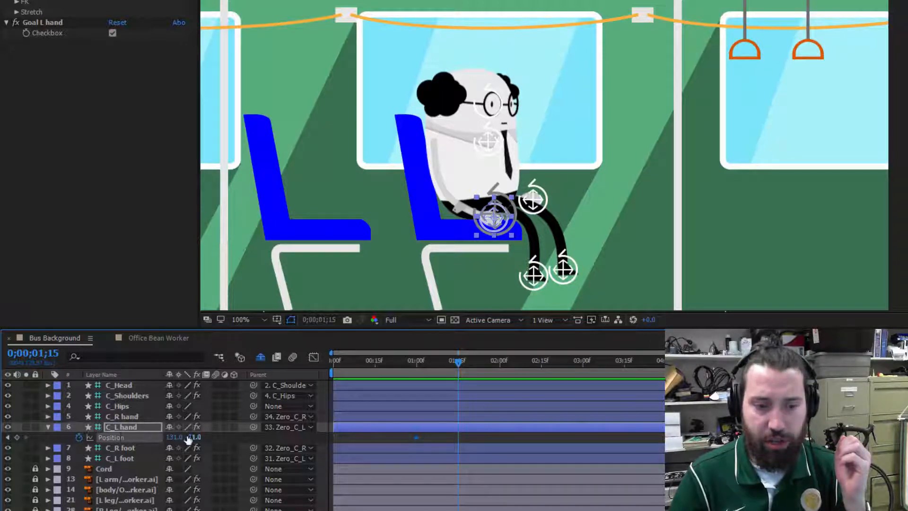
{"action": "left_click_drag", "start_coordinate": [497, 220], "coordinate": [470, 91]}
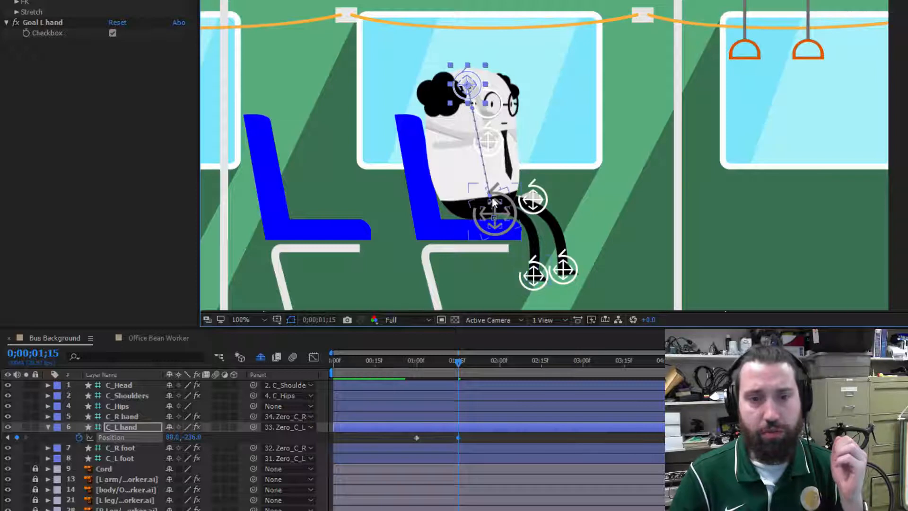
{"action": "left_click_drag", "start_coordinate": [458, 361], "coordinate": [419, 359]}
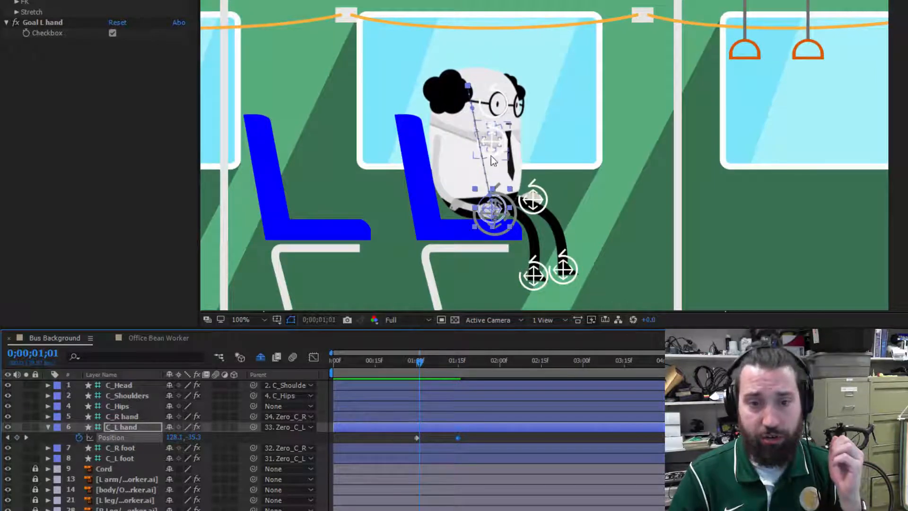
Step: Bend the C_L hand motion path into an outward curve toward the knees at its lower keyframe and retract the curve handle at the head keyframe
{"action": "scroll", "coordinate": [491, 156], "scroll_direction": "up", "scroll_amount": 4}
{"action": "scroll", "coordinate": [481, 161], "scroll_direction": "down", "scroll_amount": 1}
{"action": "left_click_drag", "start_coordinate": [338, 191], "coordinate": [464, 140]}
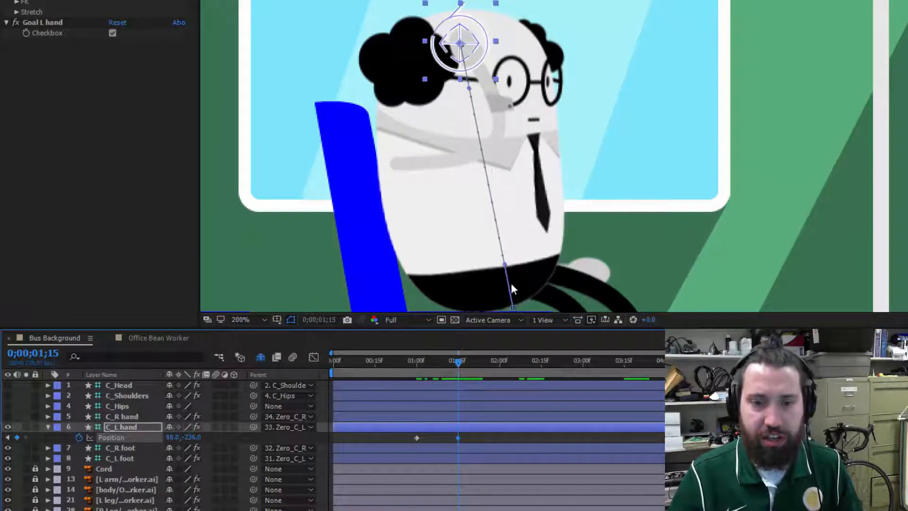
{"action": "left_click_drag", "start_coordinate": [529, 271], "coordinate": [523, 224]}
{"action": "scroll", "coordinate": [490, 220], "scroll_direction": "up", "scroll_amount": 1}
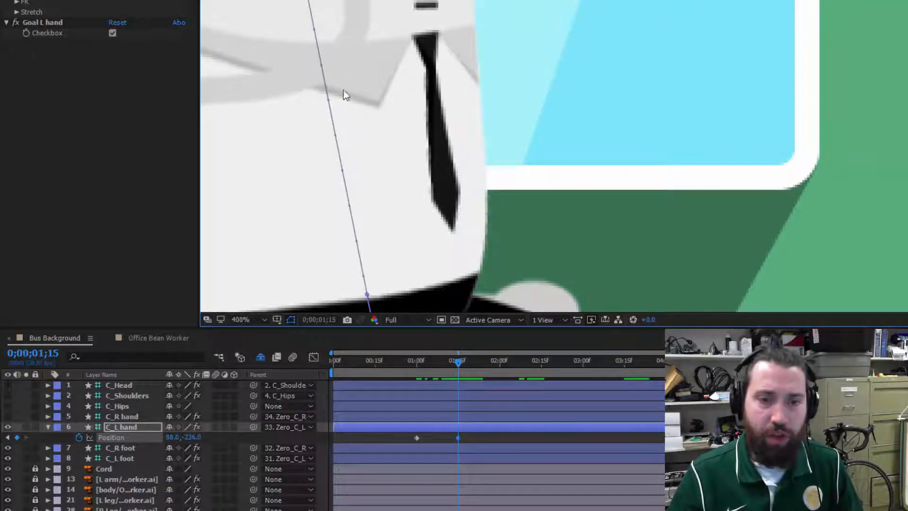
{"action": "left_click_drag", "start_coordinate": [396, 85], "coordinate": [495, 214]}
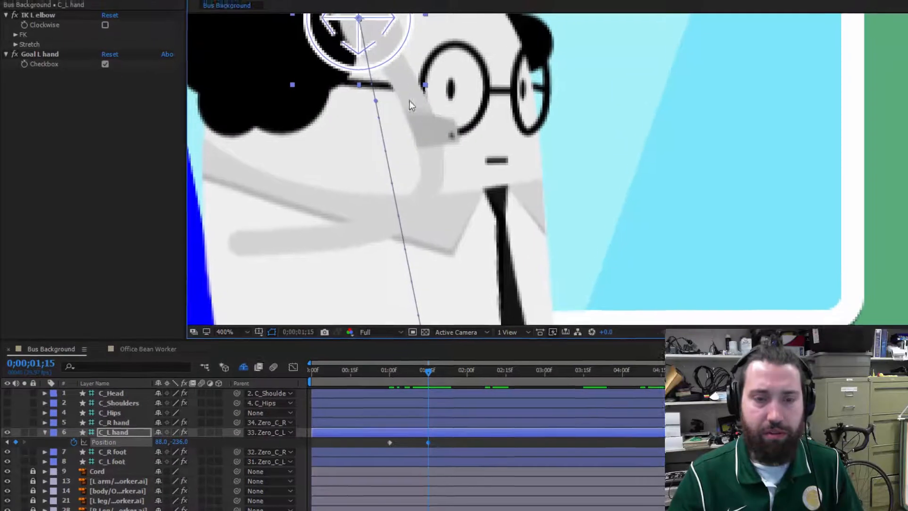
{"action": "scroll", "coordinate": [455, 108], "scroll_direction": "down", "scroll_amount": 1}
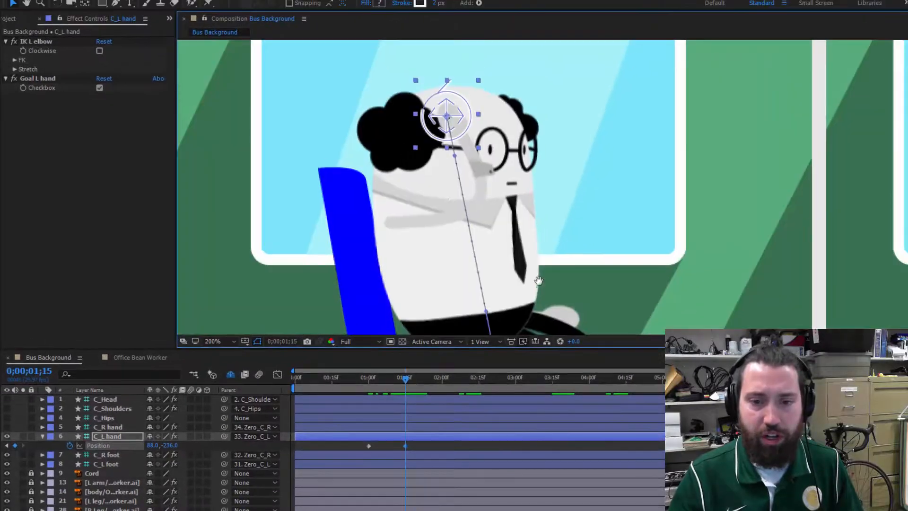
{"action": "left_click_drag", "start_coordinate": [606, 252], "coordinate": [569, 191]}
{"action": "key", "text": "v"}
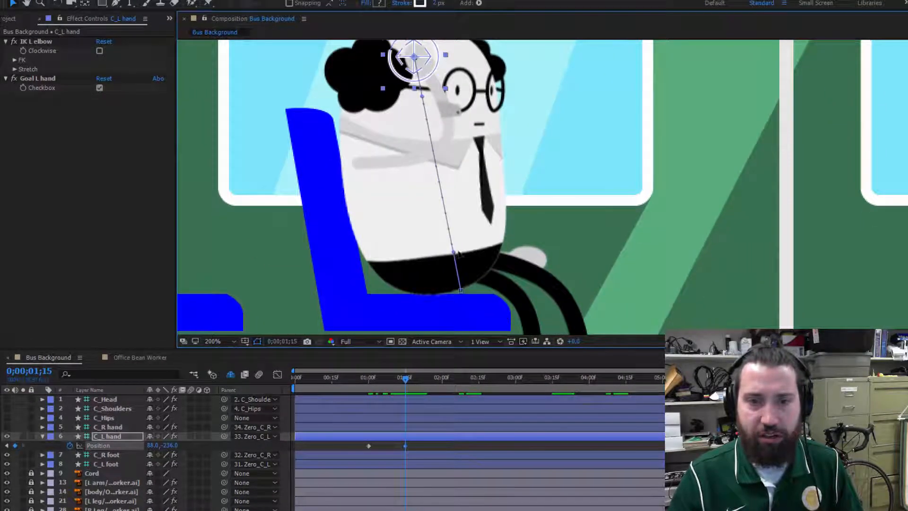
{"action": "left_click_drag", "start_coordinate": [453, 253], "coordinate": [502, 255]}
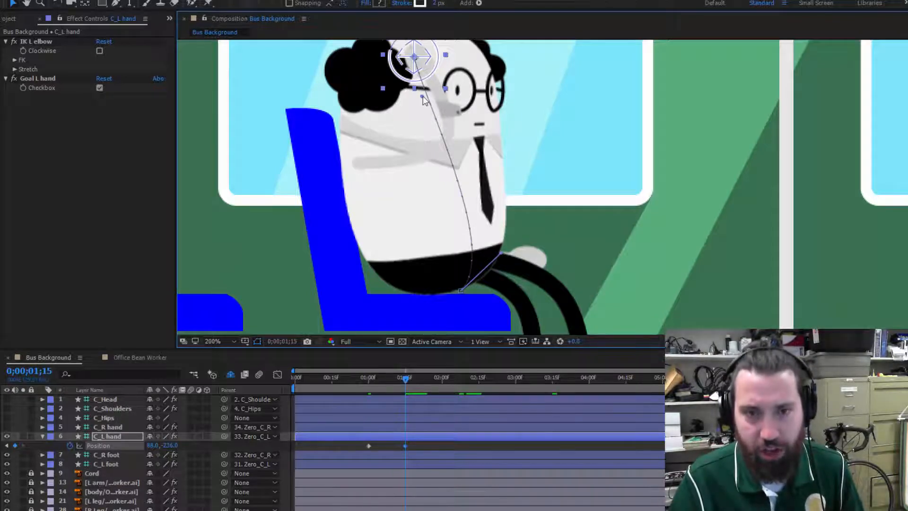
{"action": "left_click_drag", "start_coordinate": [423, 96], "coordinate": [415, 60]}
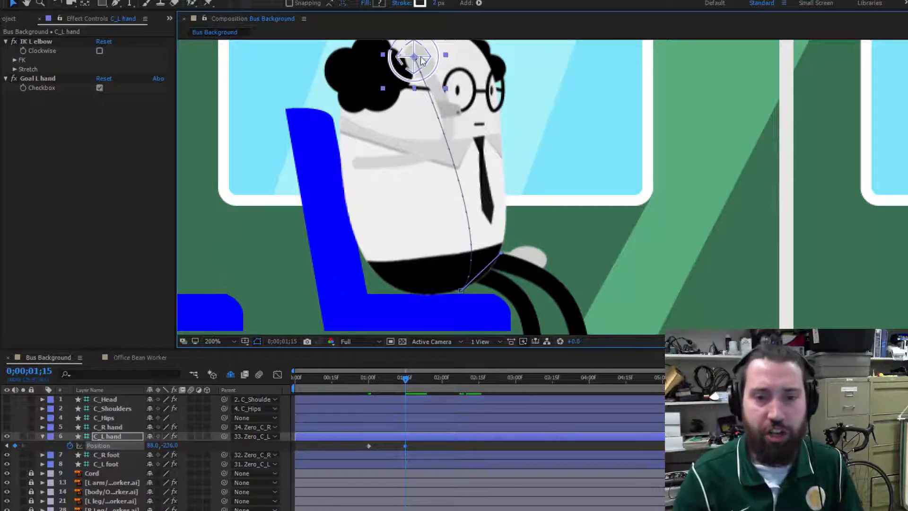
Step: Stretch the lower curve handle of the C_L hand motion path up and outward past the belly to widen the arc
{"action": "left_click_drag", "start_coordinate": [502, 253], "coordinate": [514, 220]}
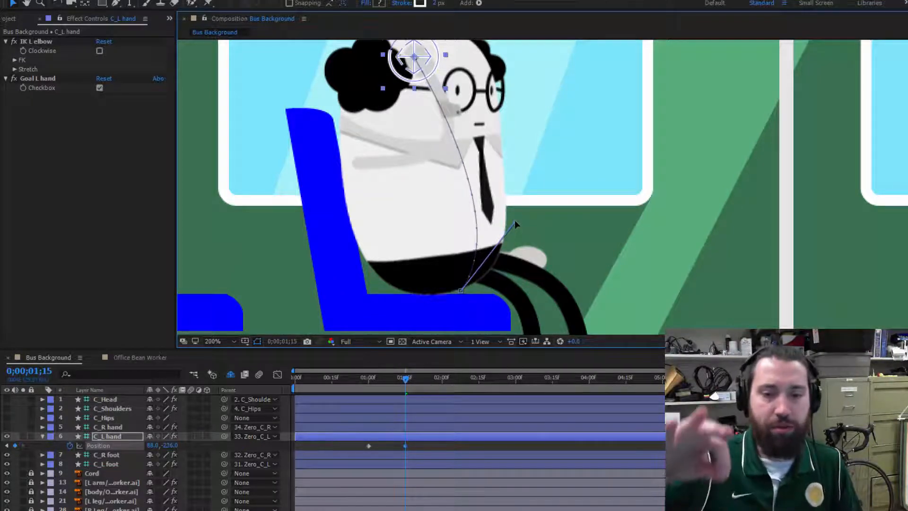
{"action": "mouse_move", "coordinate": [405, 378]}
{"action": "left_mouse_down"}
{"action": "mouse_move", "coordinate": [370, 374]}
{"action": "mouse_move", "coordinate": [405, 373]}
{"action": "left_mouse_up"}
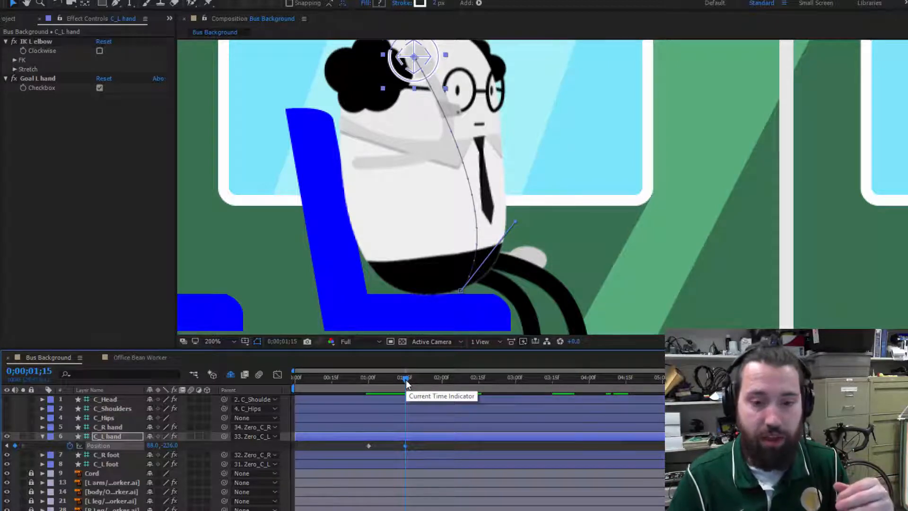
Step: At 0;00;01;23, lower the C_L hand controller to a Position of about 92, -208.5 and retract the motion path handle at the head
{"action": "left_click_drag", "start_coordinate": [406, 382], "coordinate": [425, 381]}
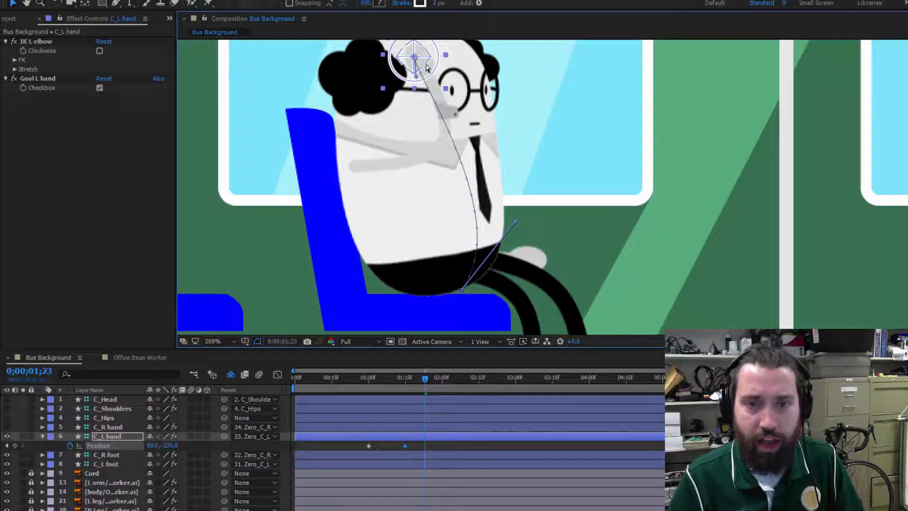
{"action": "left_click_drag", "start_coordinate": [428, 66], "coordinate": [432, 89]}
{"action": "scroll", "coordinate": [482, 81], "scroll_direction": "up", "scroll_amount": 3}
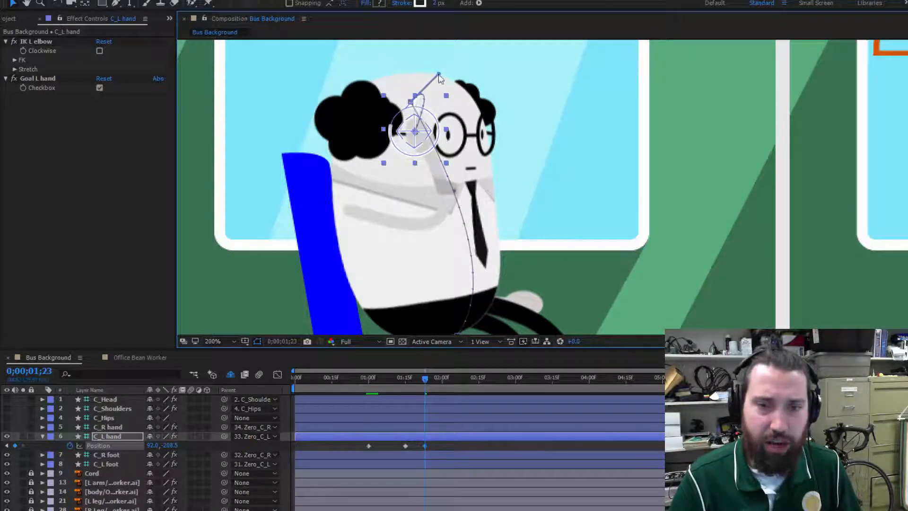
{"action": "left_click_drag", "start_coordinate": [439, 75], "coordinate": [429, 93]}
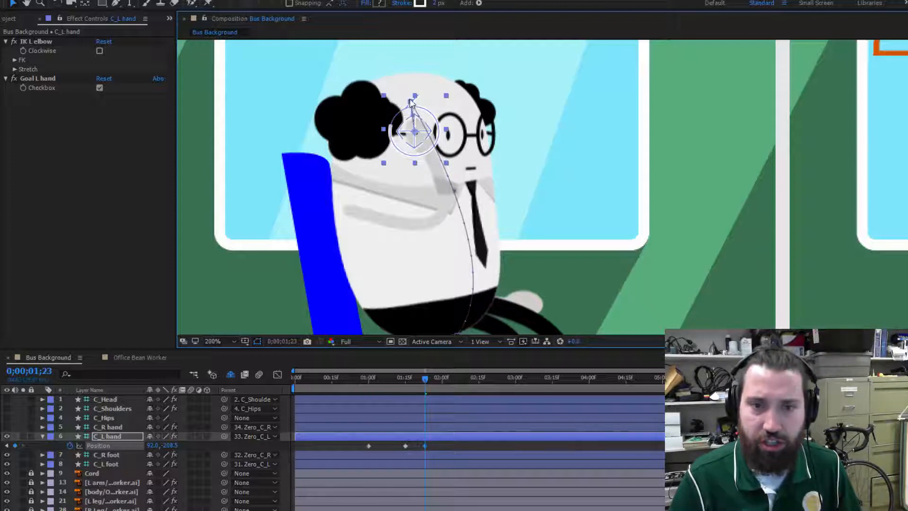
Step: Raise the C_L hand to a Position of about 87, -235.5 at 0;00;02;01 and lower it to about 91.5, -210 at 0;00;02;10
{"action": "left_click_drag", "start_coordinate": [425, 378], "coordinate": [444, 384]}
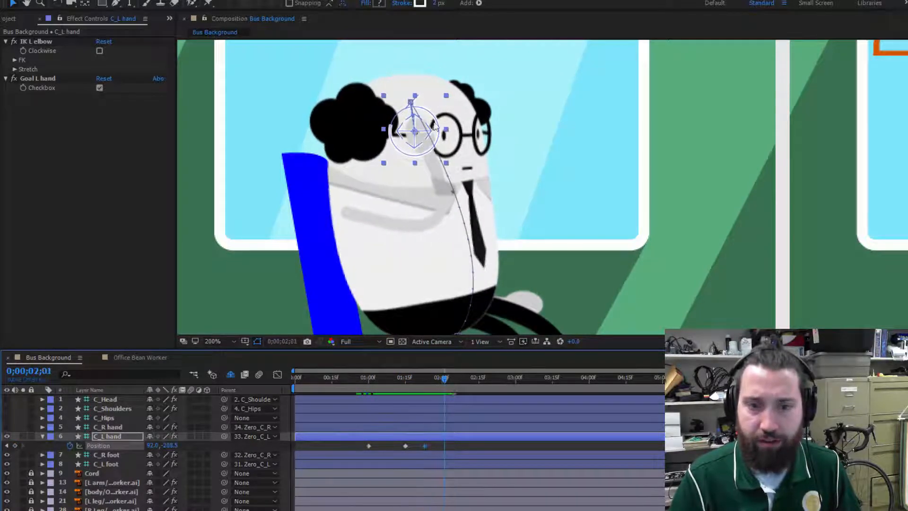
{"action": "left_click_drag", "start_coordinate": [421, 139], "coordinate": [417, 112]}
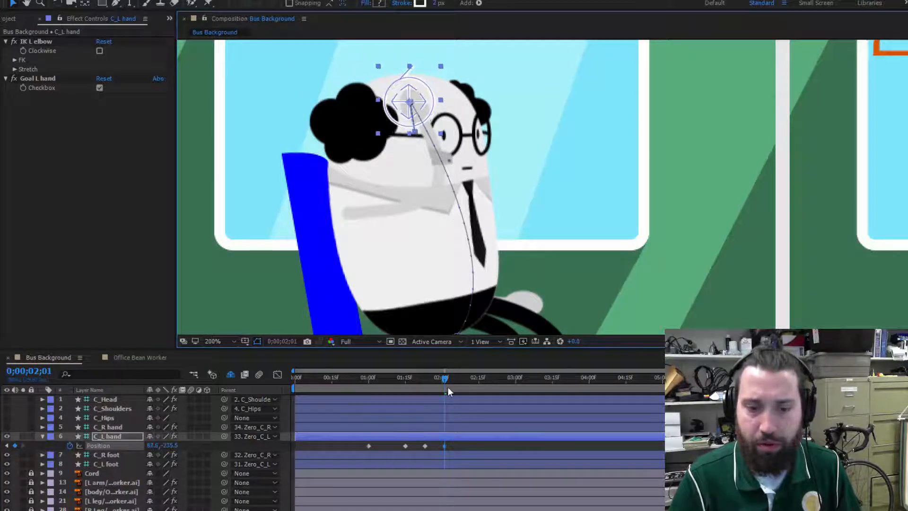
{"action": "left_click_drag", "start_coordinate": [446, 380], "coordinate": [465, 380]}
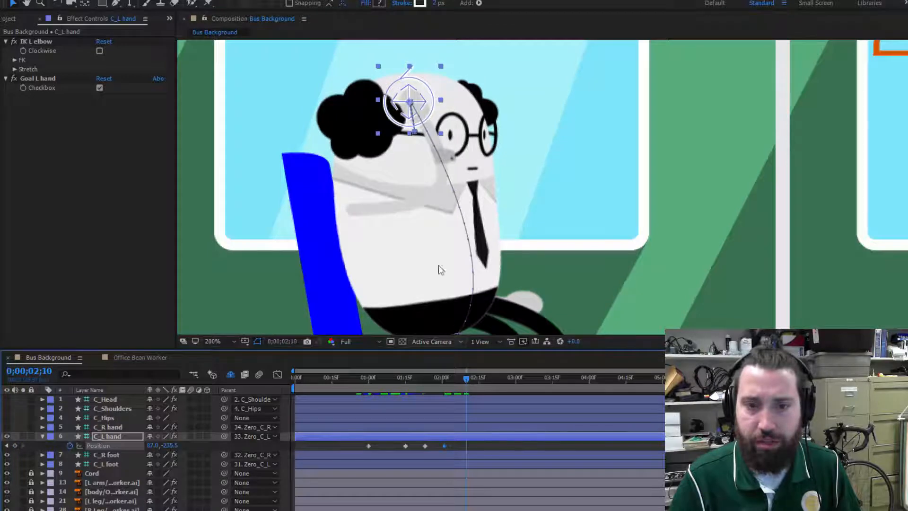
{"action": "left_click_drag", "start_coordinate": [415, 110], "coordinate": [426, 135]}
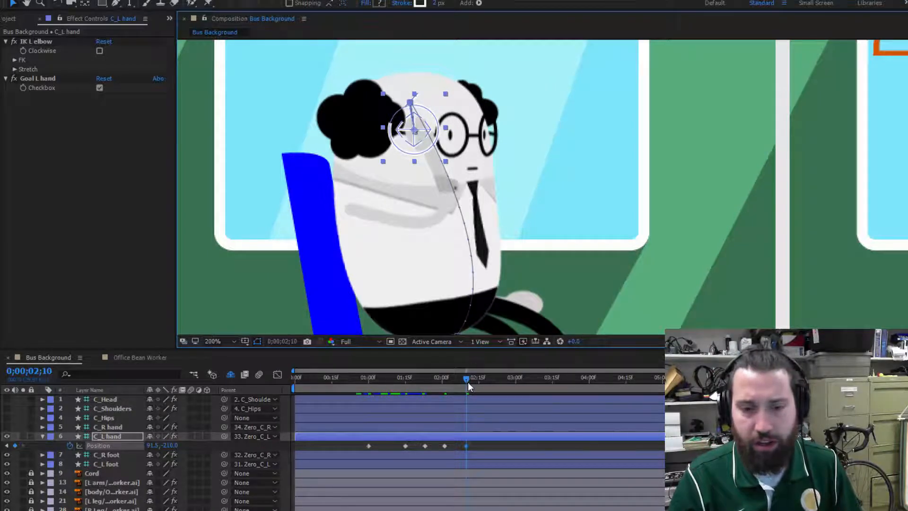
Step: Raise the C_L hand to about 89, -235.5 at 0;00;02;18 and return it to the lap, about 147.5, -30, at 0;00;03;03
{"action": "left_click_drag", "start_coordinate": [467, 381], "coordinate": [486, 380]}
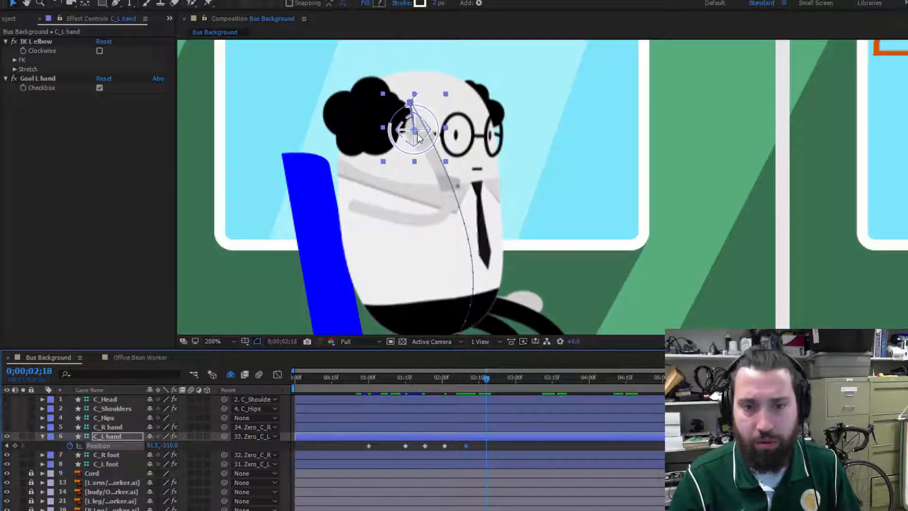
{"action": "left_click_drag", "start_coordinate": [417, 137], "coordinate": [410, 107]}
{"action": "left_click_drag", "start_coordinate": [489, 378], "coordinate": [523, 387]}
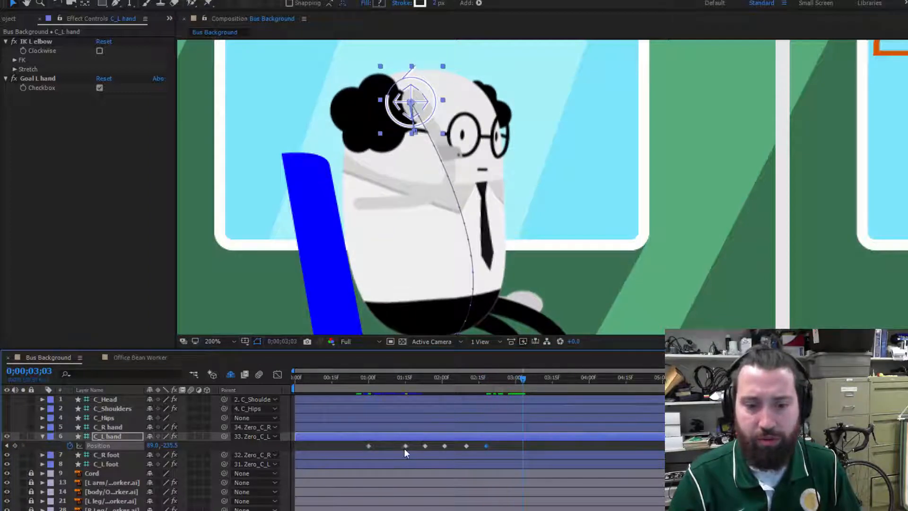
{"action": "left_click_drag", "start_coordinate": [420, 103], "coordinate": [482, 329]}
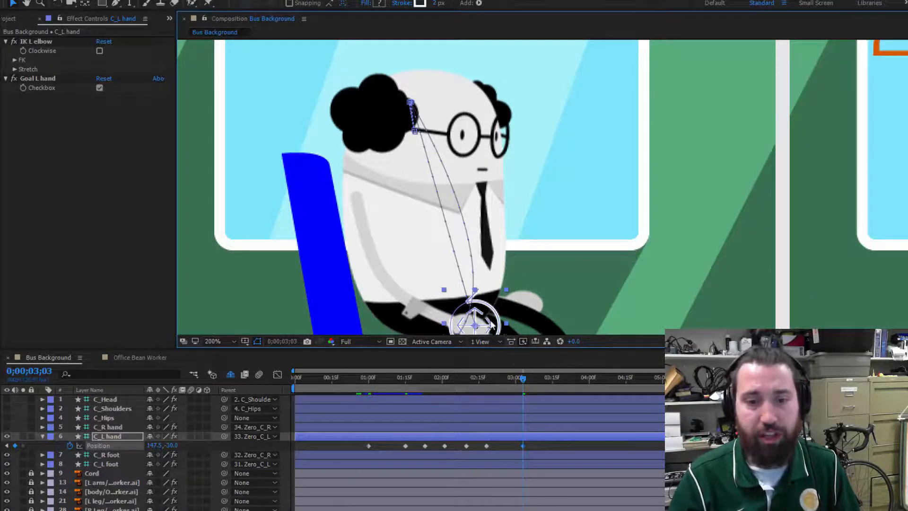
Step: Preview the head-scratching motion within a work area around the C_L hand keyframes, and extend the work area back over the composition
{"action": "left_click_drag", "start_coordinate": [517, 382], "coordinate": [343, 387]}
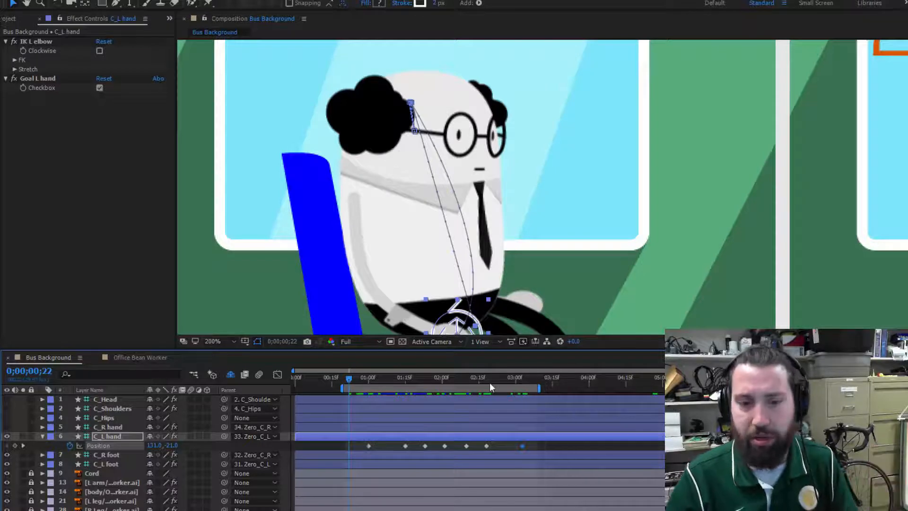
{"action": "key", "text": "space"}
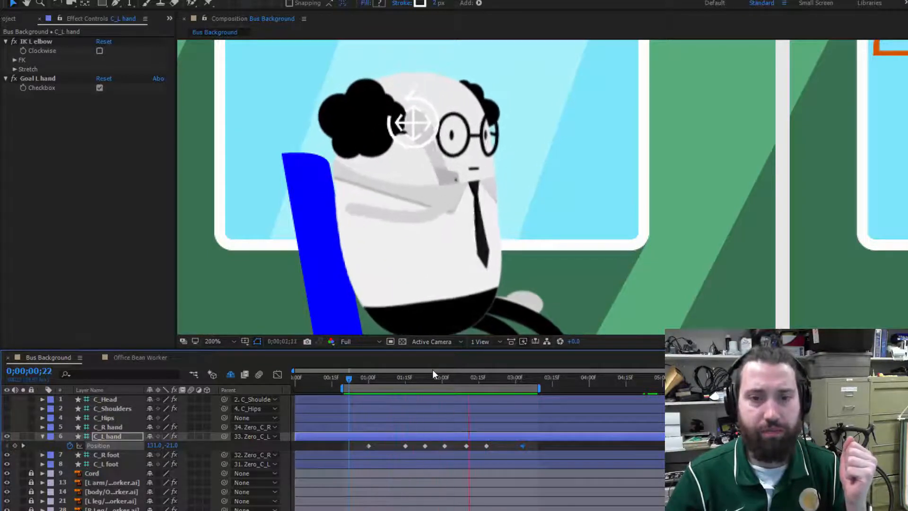
{"action": "key", "text": "space"}
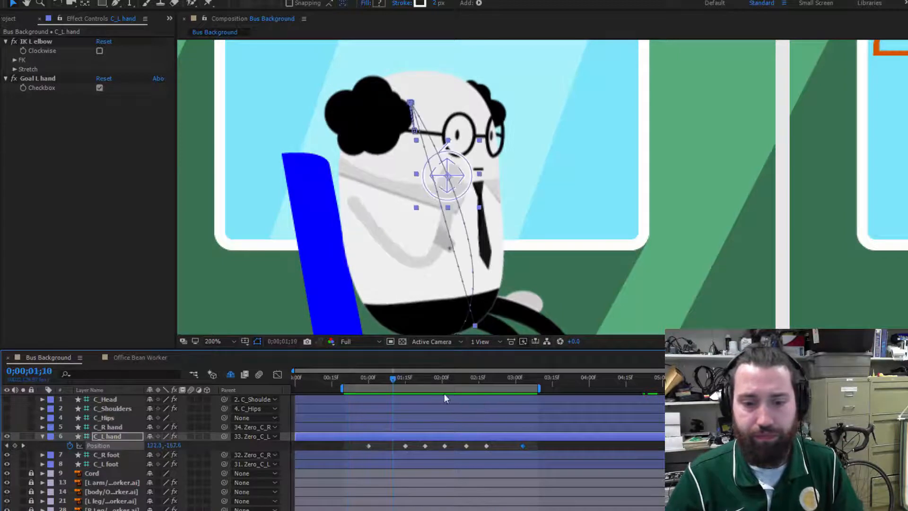
{"action": "left_click_drag", "start_coordinate": [341, 388], "coordinate": [294, 390]}
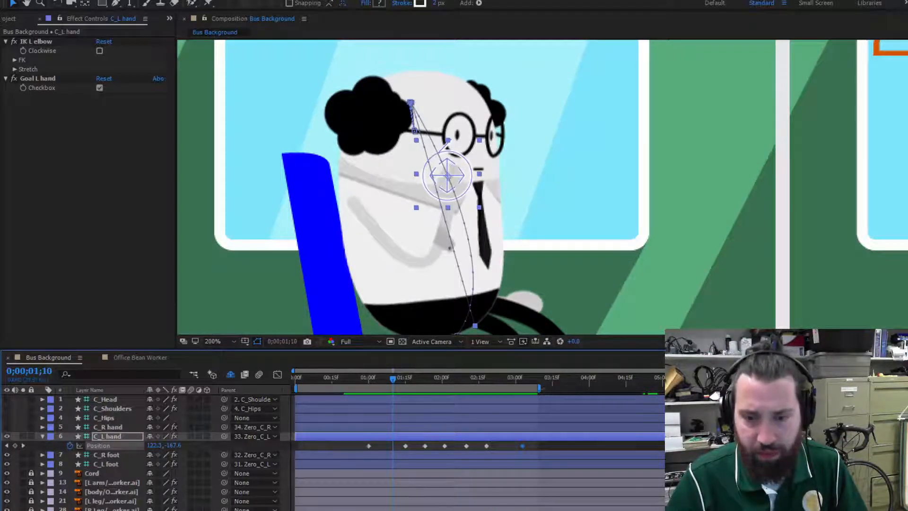
{"action": "left_click_drag", "start_coordinate": [539, 388], "coordinate": [676, 389]}
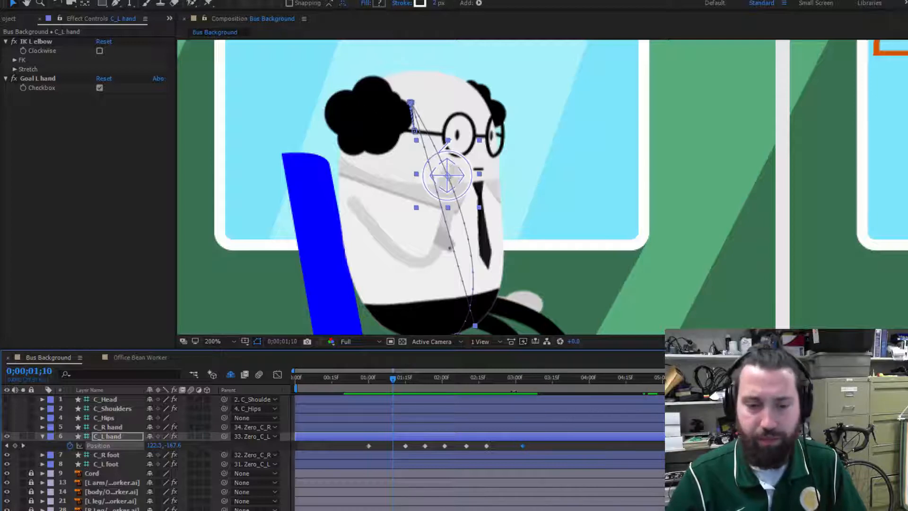
Step: Collapse the C_L hand properties and select the C_R hand layer
{"action": "left_click", "coordinate": [113, 436]}
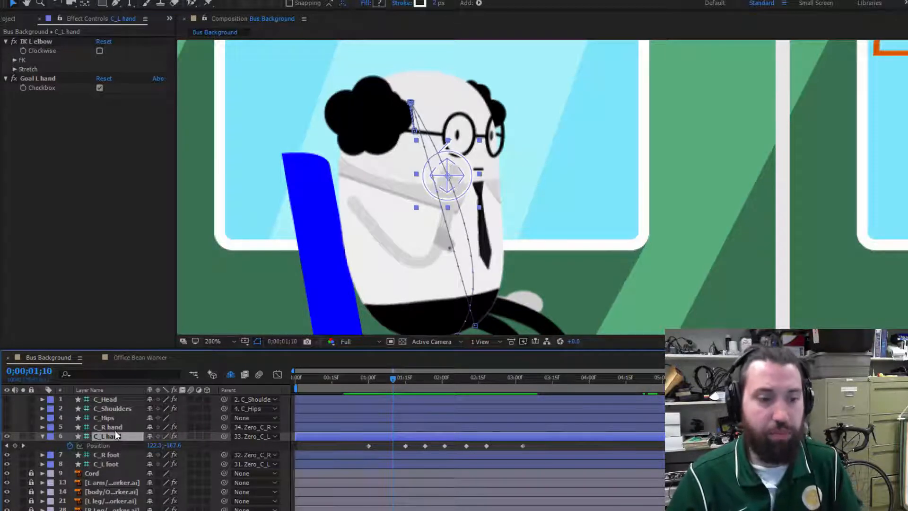
{"action": "key", "text": "p"}
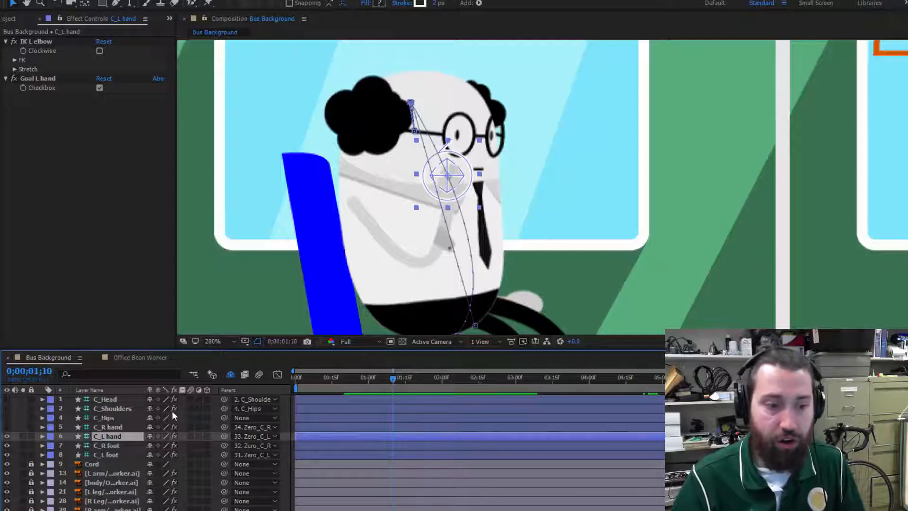
{"action": "left_click", "coordinate": [108, 427]}
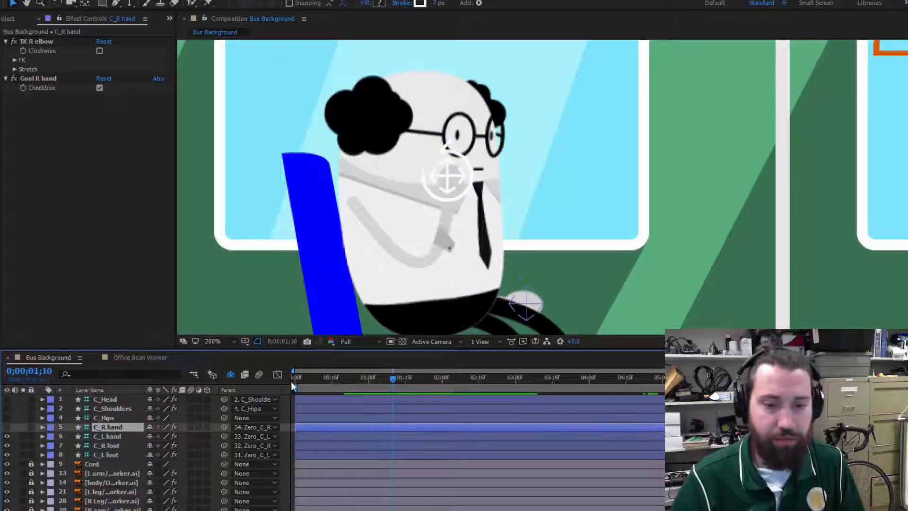
Step: Add a Position keyframe to the C_R hand layer at 0;00;03;09, with the hand resting on the knee
{"action": "left_click_drag", "start_coordinate": [392, 379], "coordinate": [522, 394]}
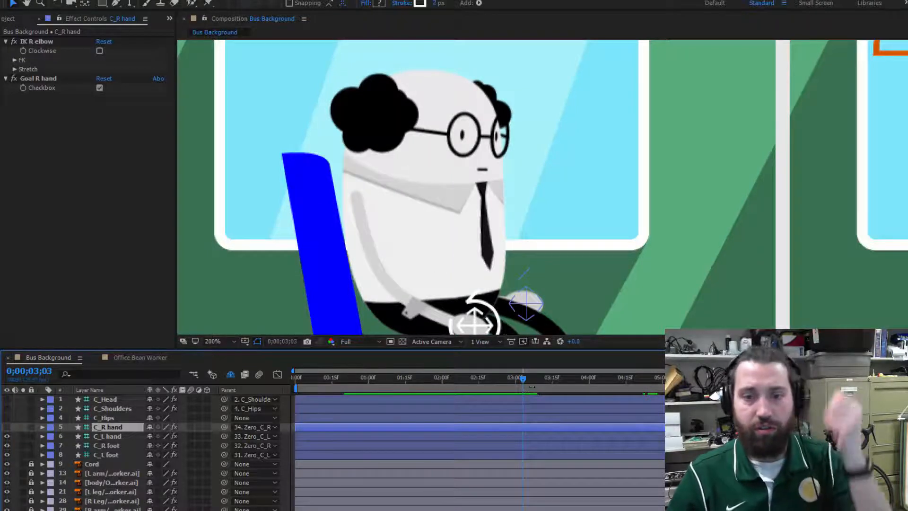
{"action": "key", "text": "h"}
{"action": "left_click_drag", "start_coordinate": [618, 105], "coordinate": [525, 218]}
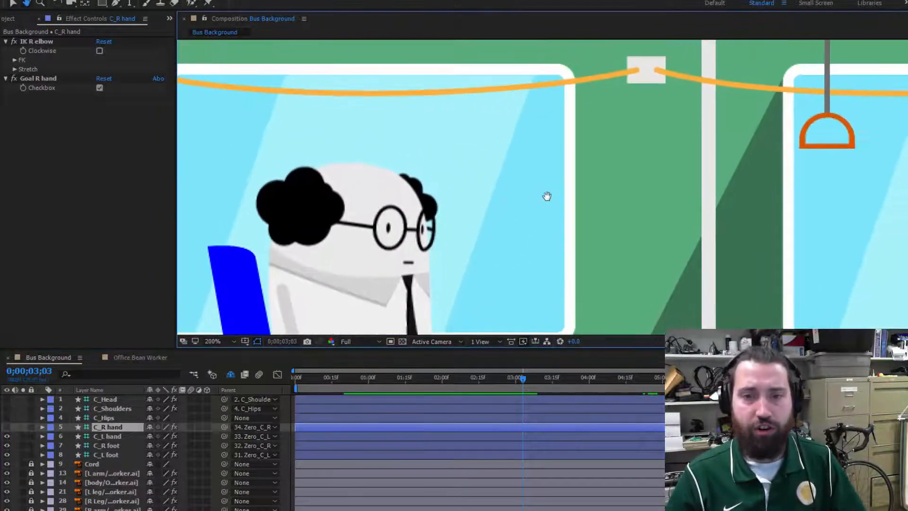
{"action": "key", "text": "v"}
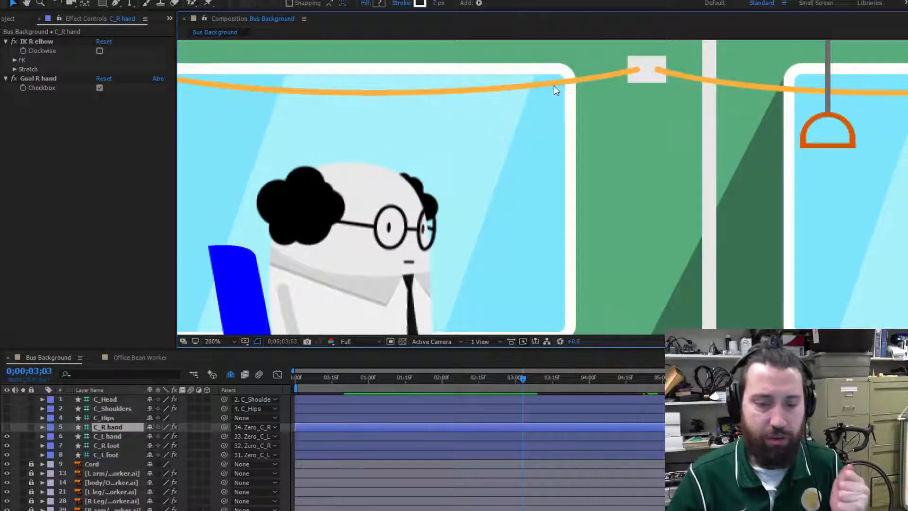
{"action": "scroll", "coordinate": [553, 245], "scroll_direction": "down", "scroll_amount": 1}
{"action": "key", "text": "h"}
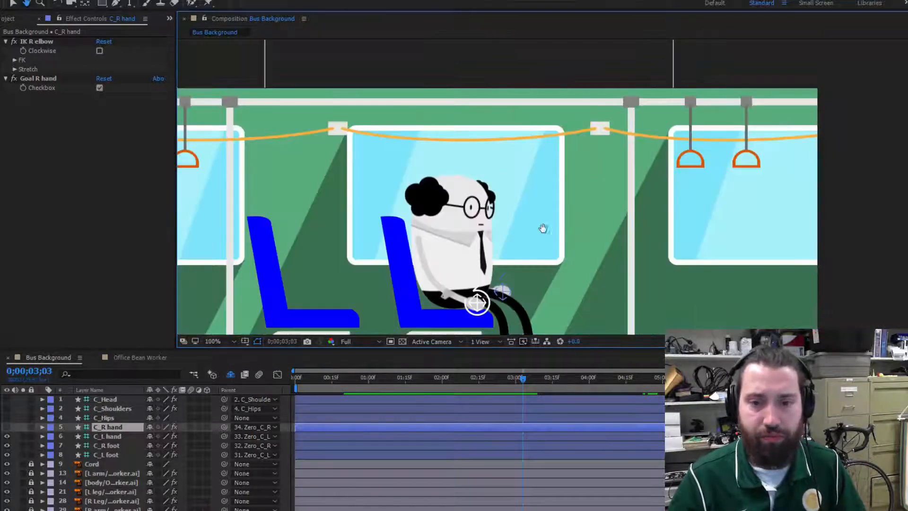
{"action": "left_click_drag", "start_coordinate": [543, 229], "coordinate": [533, 268]}
{"action": "key", "text": "v"}
{"action": "mouse_move", "coordinate": [523, 378]}
{"action": "left_mouse_down"}
{"action": "mouse_move", "coordinate": [508, 380]}
{"action": "mouse_move", "coordinate": [537, 379]}
{"action": "left_mouse_up"}
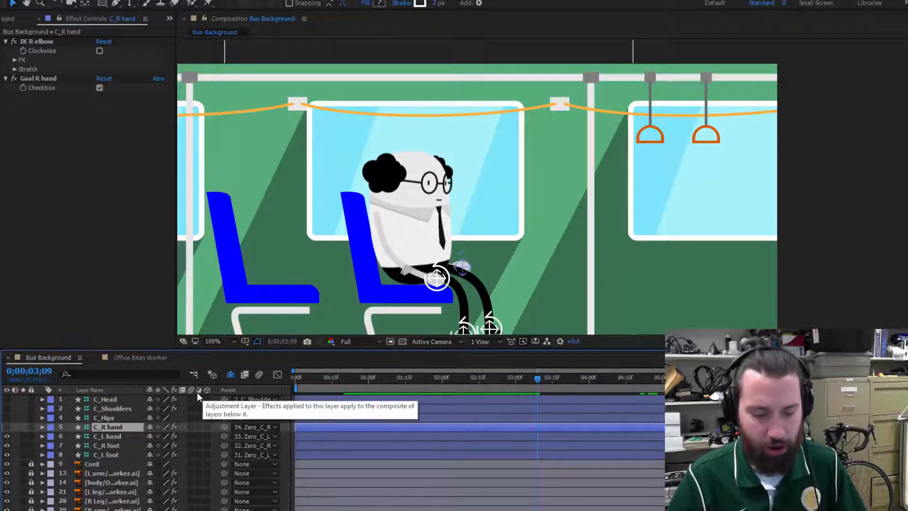
{"action": "key", "text": "p"}
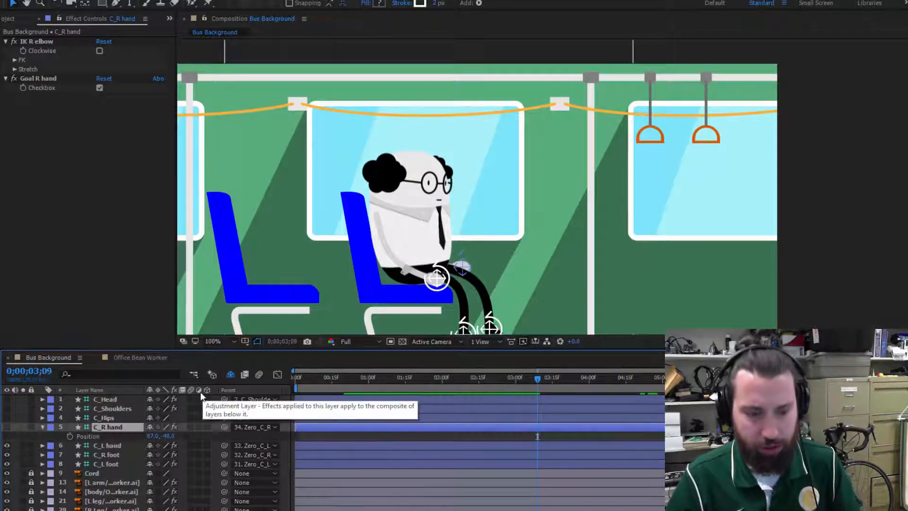
{"action": "left_click", "coordinate": [69, 436]}
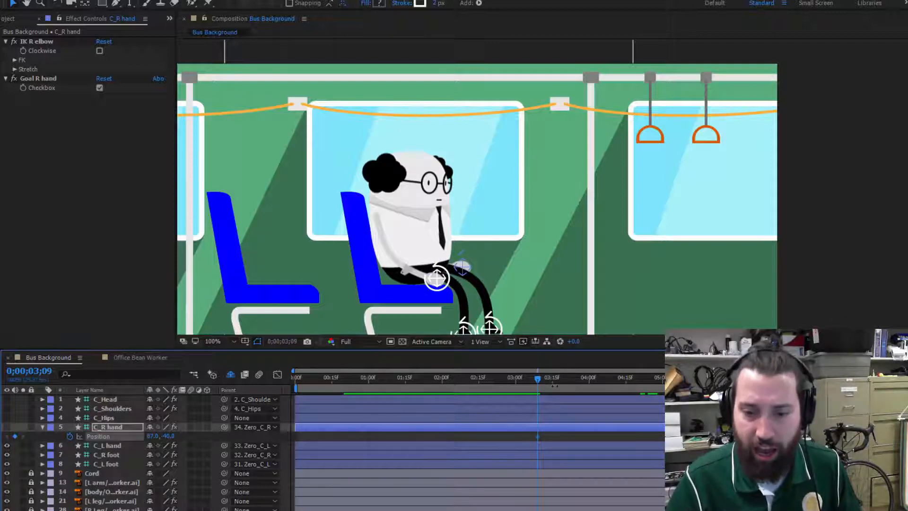
Step: At 0;00;03;24, show the C_R hand controller and raise it to the orange cord, at a Position of about 138, -329
{"action": "left_click_drag", "start_coordinate": [538, 381], "coordinate": [574, 381]}
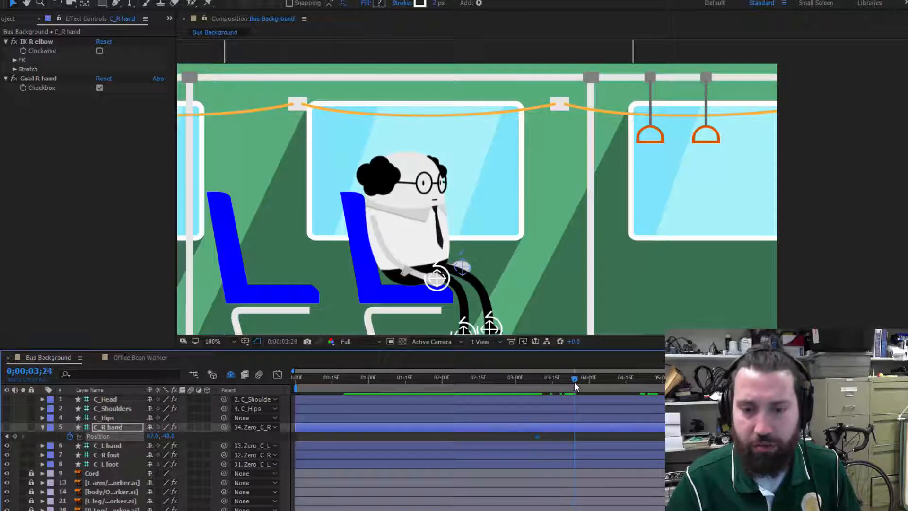
{"action": "left_click", "coordinate": [468, 258]}
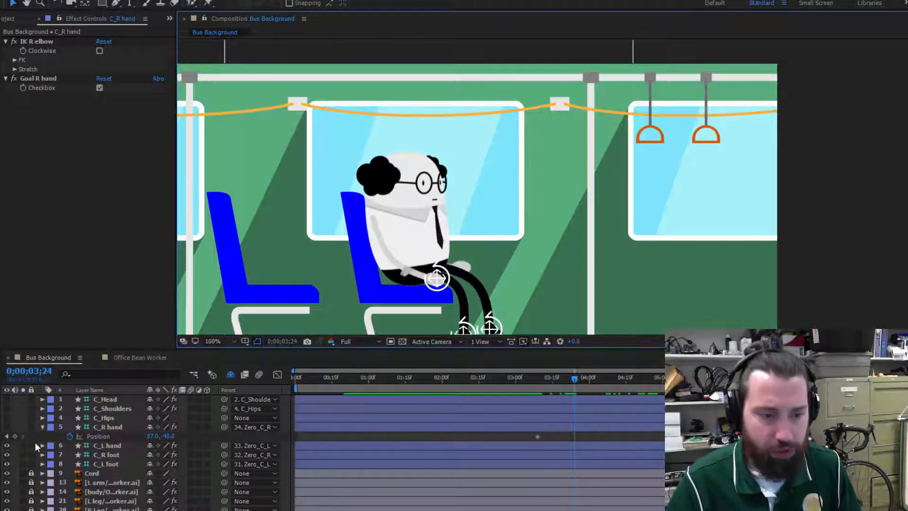
{"action": "left_click", "coordinate": [7, 427]}
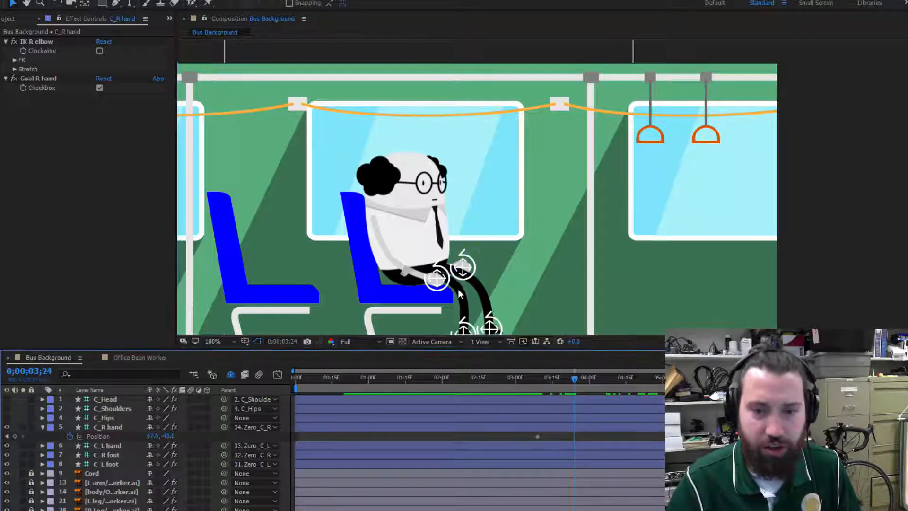
{"action": "left_click", "coordinate": [463, 268]}
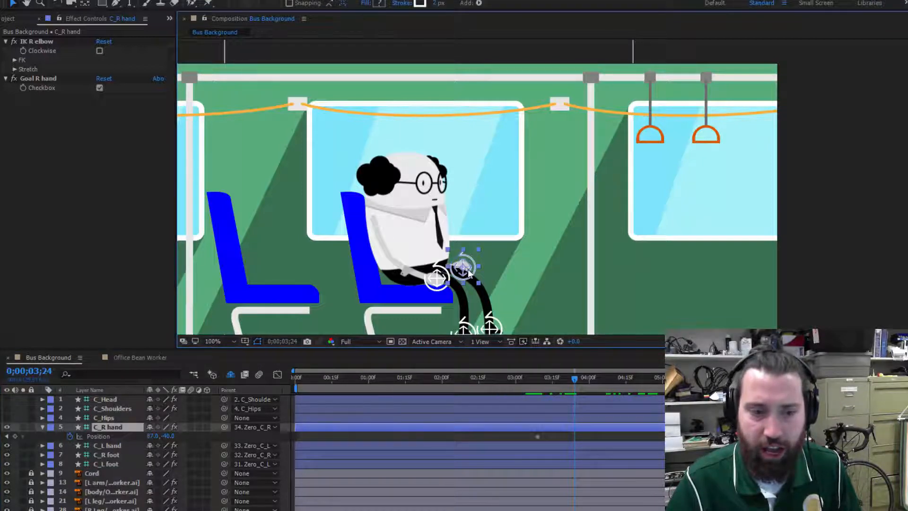
{"action": "left_click_drag", "start_coordinate": [467, 269], "coordinate": [492, 119]}
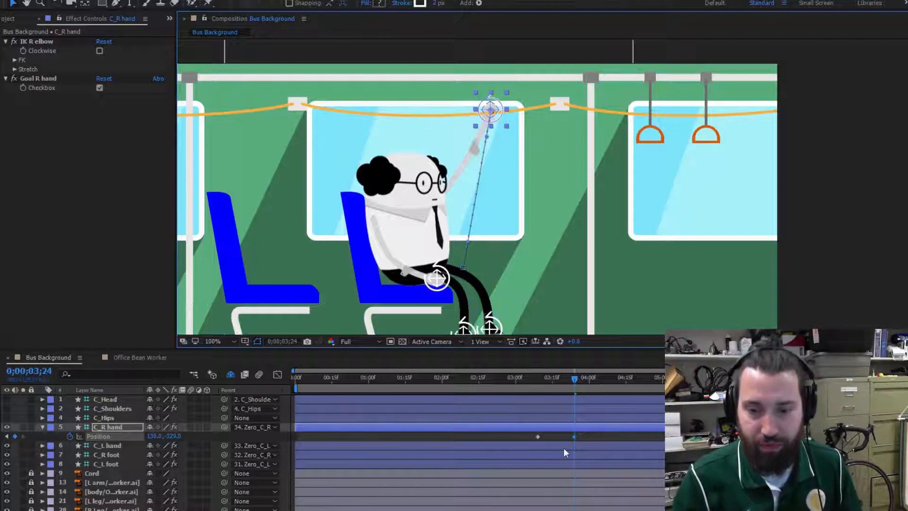
Step: Paste a copy of the raised C_R hand Position keyframe at 0;00;04;15 to hold the hand at the cord
{"action": "mouse_move", "coordinate": [574, 378]}
{"action": "left_mouse_down"}
{"action": "mouse_move", "coordinate": [544, 372]}
{"action": "mouse_move", "coordinate": [577, 385]}
{"action": "left_mouse_up"}
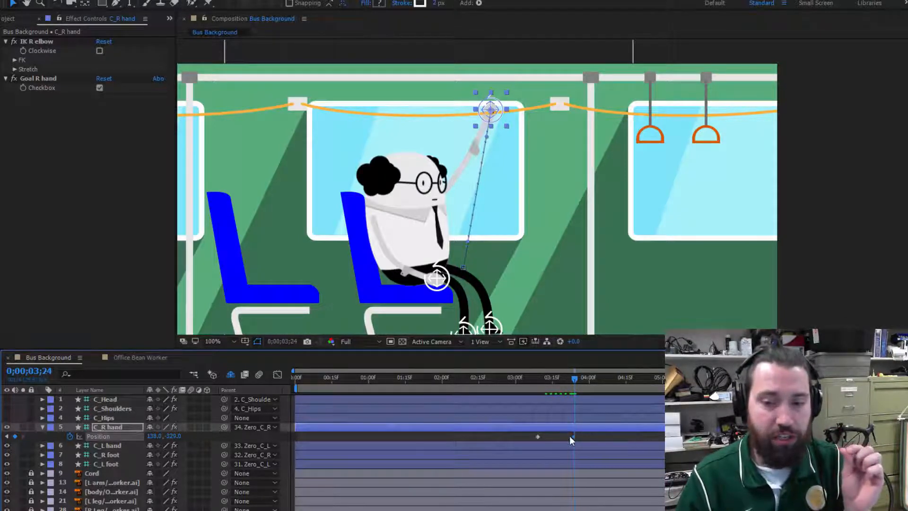
{"action": "mouse_move", "coordinate": [574, 436]}
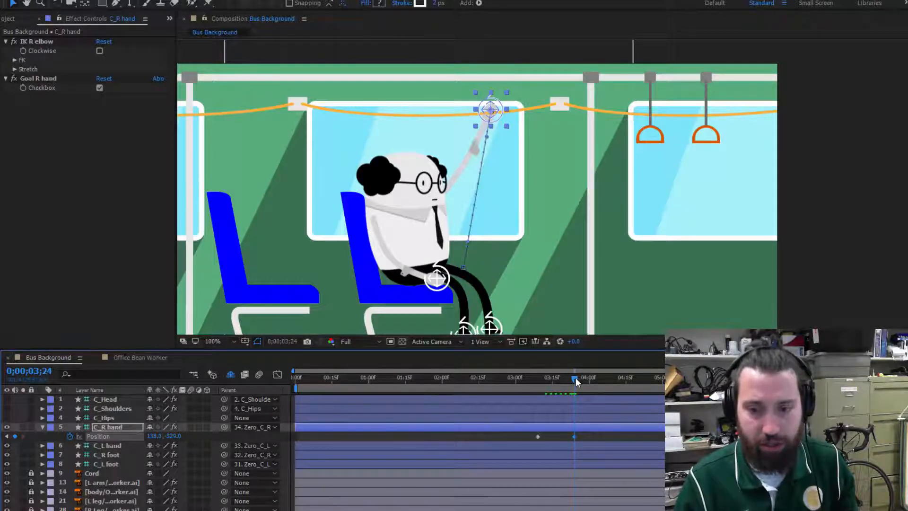
{"action": "left_click_drag", "start_coordinate": [575, 378], "coordinate": [625, 378]}
{"action": "key", "text": "ctrl+v"}
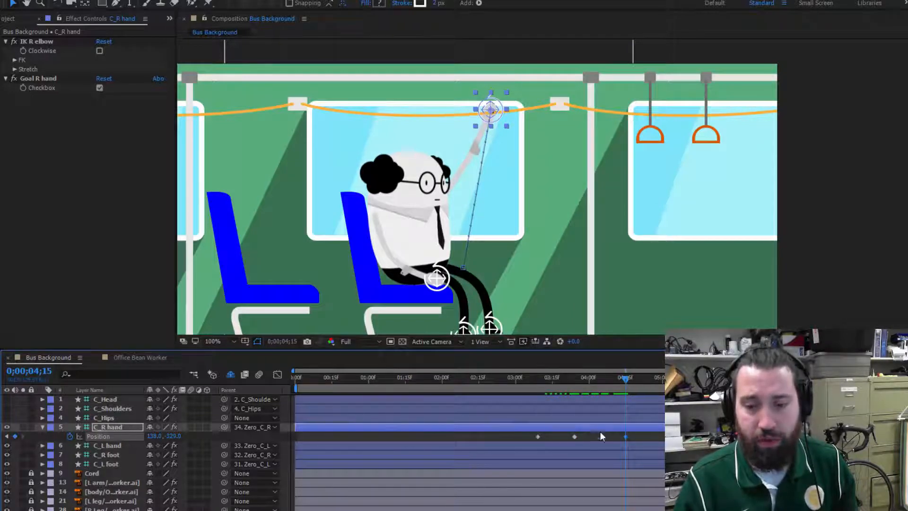
Step: Pull the C_R hand controller down to a Position of about 141, -262 at 0;00;04;26 and raise it back to 138, -328 at 0;00;05;07
{"action": "left_click", "coordinate": [574, 436]}
{"action": "left_click", "coordinate": [625, 437], "text": "shift"}
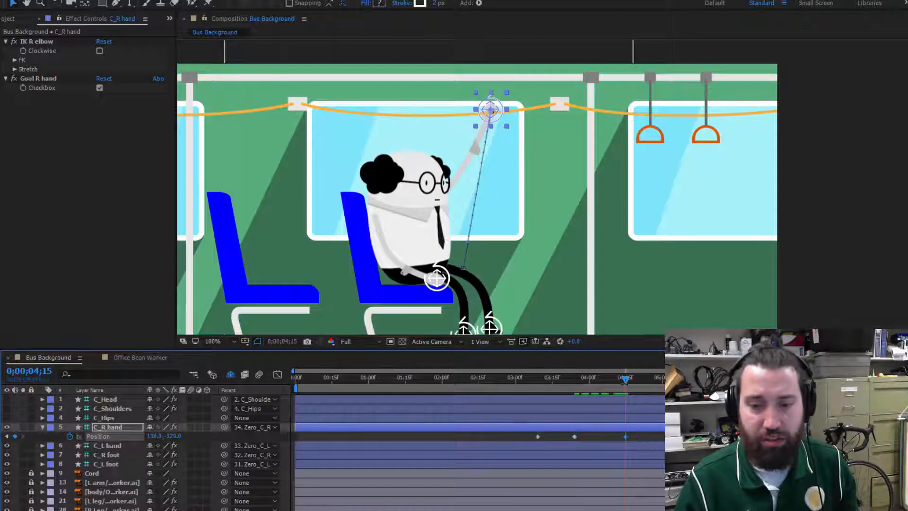
{"action": "left_click_drag", "start_coordinate": [625, 378], "coordinate": [653, 384]}
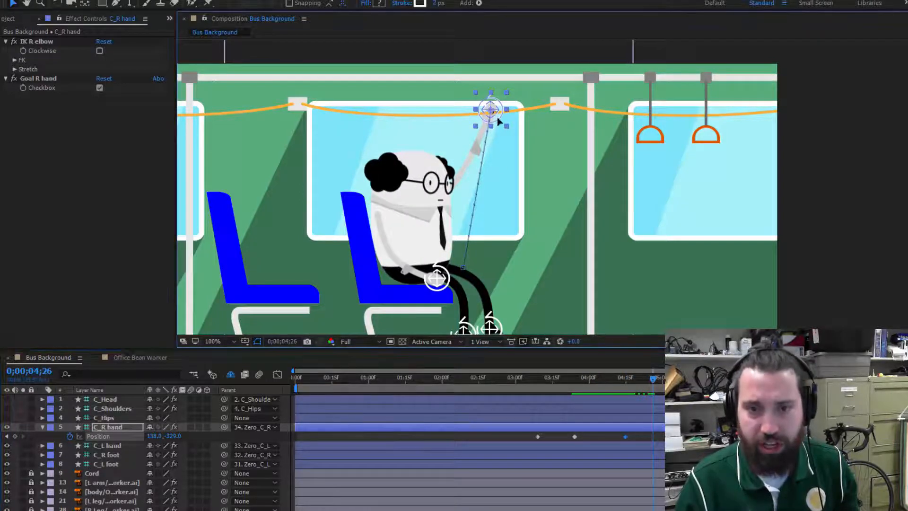
{"action": "left_click_drag", "start_coordinate": [494, 120], "coordinate": [500, 155]}
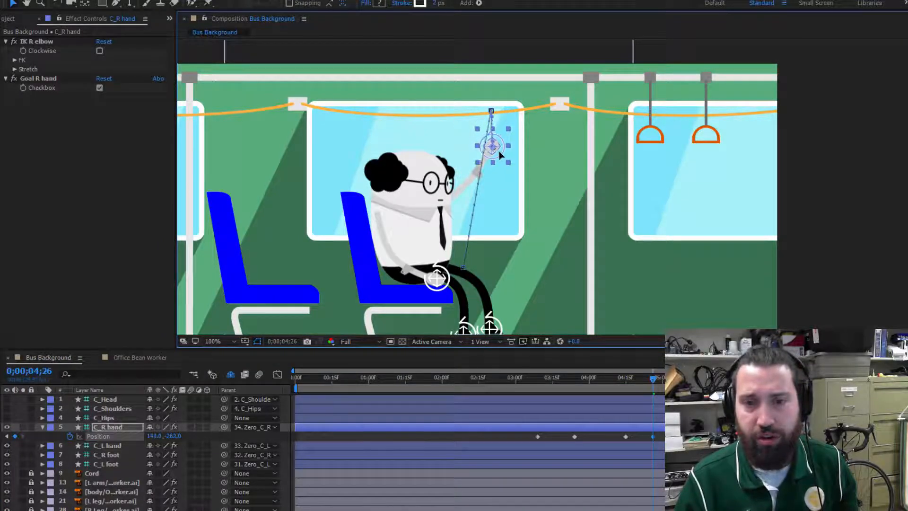
{"action": "left_click_drag", "start_coordinate": [655, 381], "coordinate": [680, 381]}
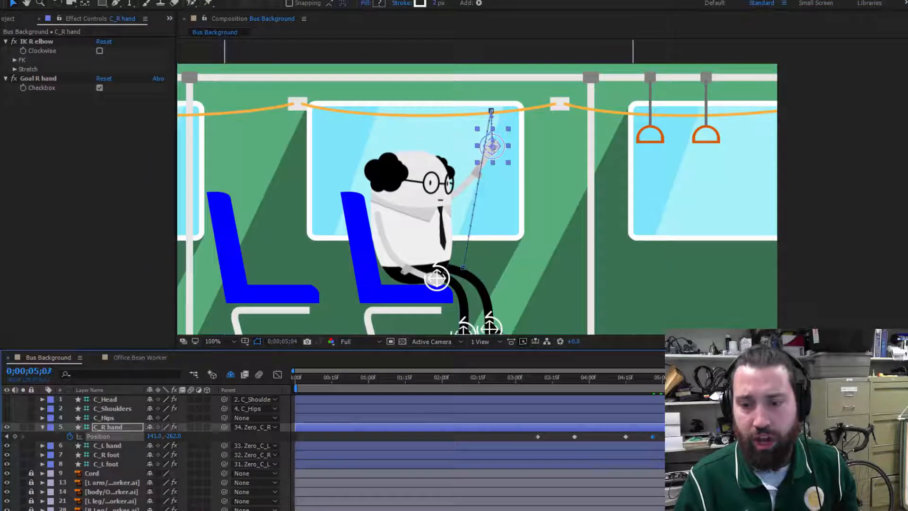
{"action": "left_click_drag", "start_coordinate": [498, 152], "coordinate": [498, 117]}
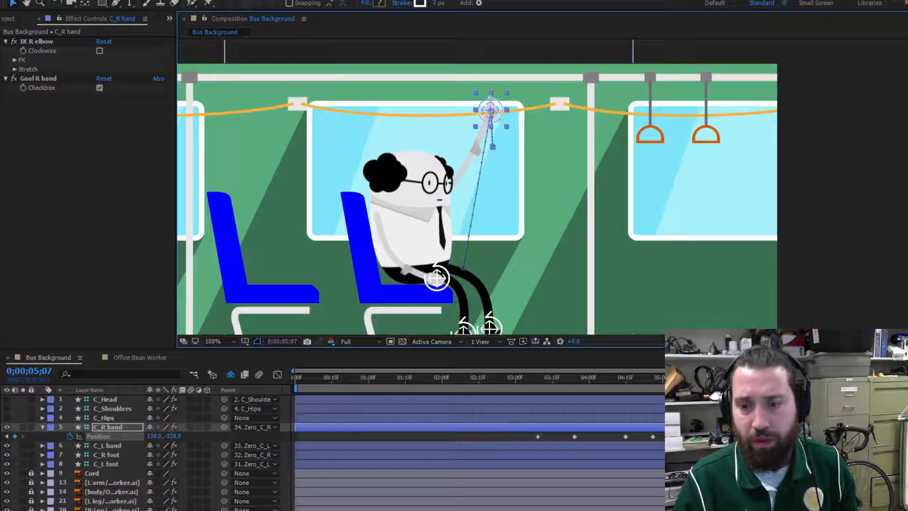
Step: At 0;00;05;22, lower the C_R hand controller from the cord back down to the knee
{"action": "key", "text": "space"}
{"action": "key", "text": "Page_Up"}
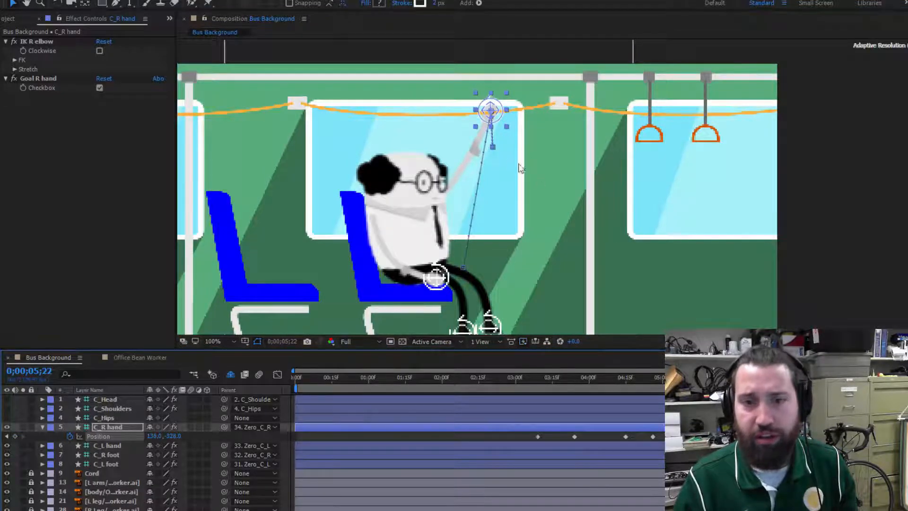
{"action": "left_click_drag", "start_coordinate": [496, 117], "coordinate": [483, 275]}
{"action": "left_click_drag", "start_coordinate": [482, 274], "coordinate": [482, 275]}
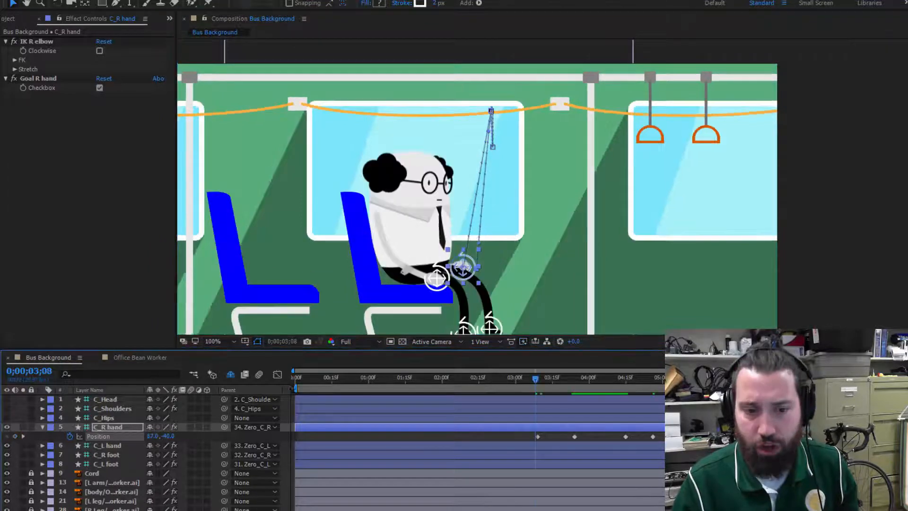
Step: Start the work area just before the first C_R hand keyframe and preview the right arm pulling the cord
{"action": "left_click_drag", "start_coordinate": [292, 389], "coordinate": [525, 401]}
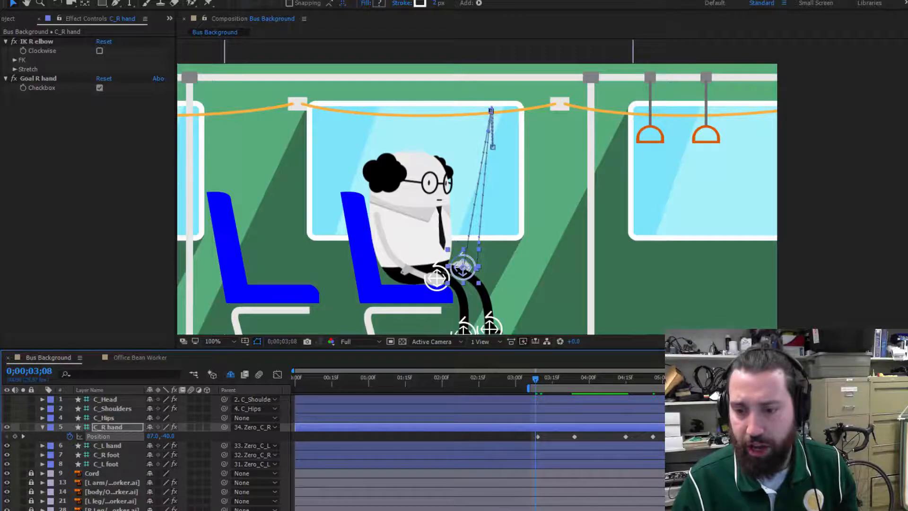
{"action": "key", "text": "space"}
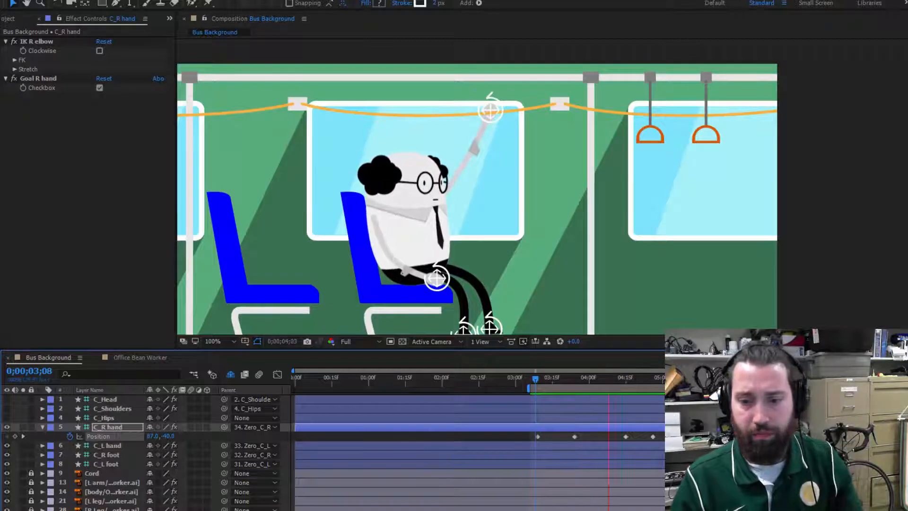
{"action": "key", "text": "space"}
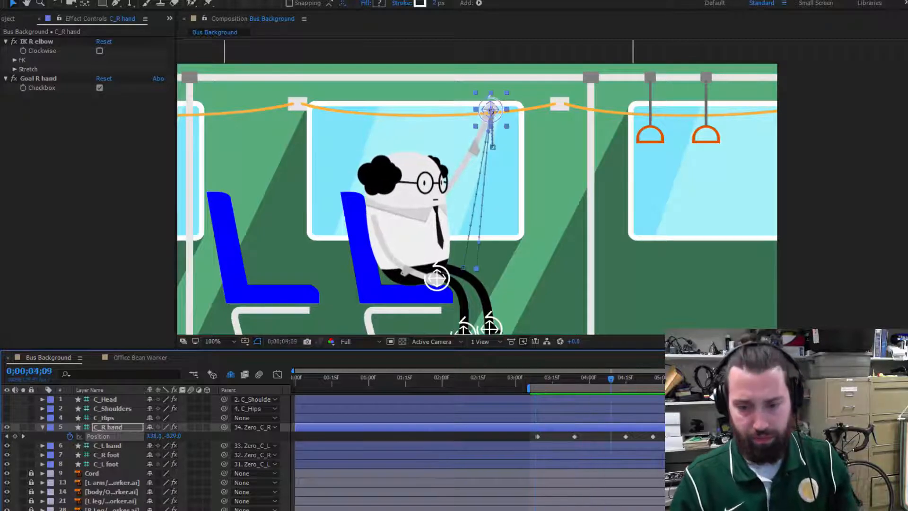
Step: Collapse the C_R hand properties, show and select the C_Shoulders controller, and reveal its Rotation property
{"action": "left_click", "coordinate": [41, 426]}
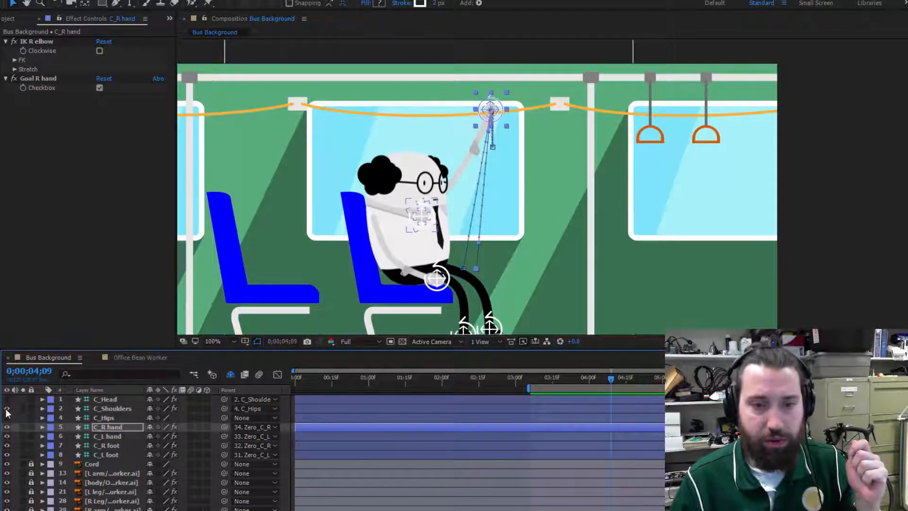
{"action": "left_click", "coordinate": [107, 408]}
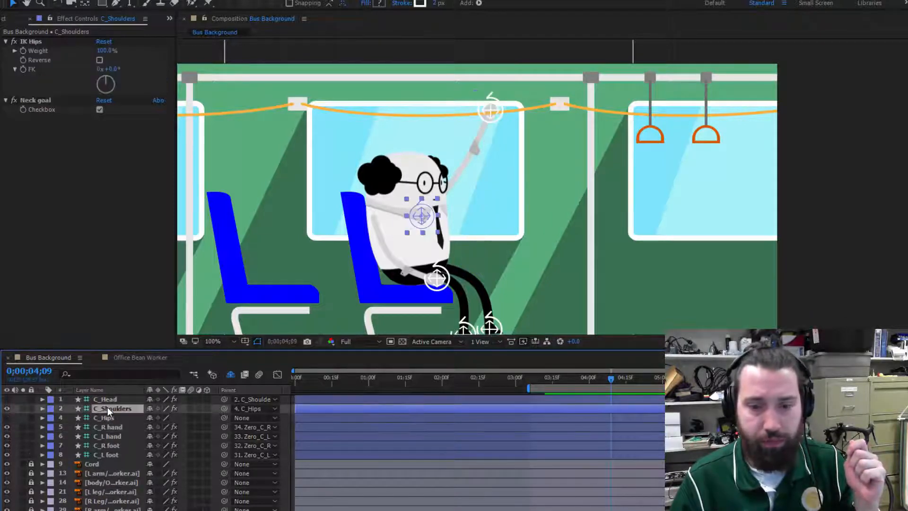
{"action": "key", "text": "r"}
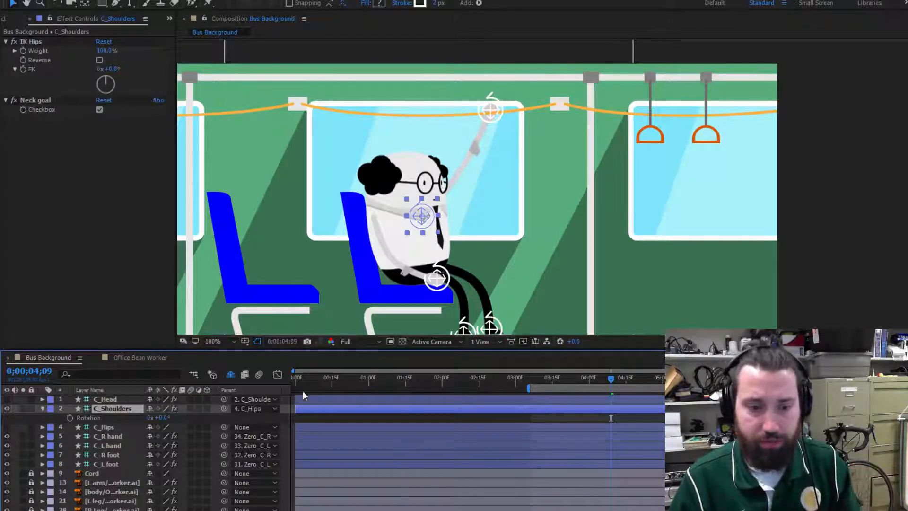
Step: Test how the upper body bends with different C_Shoulders Rotation values and reset the Rotation to 0°
{"action": "mouse_move", "coordinate": [164, 418]}
{"action": "left_mouse_down"}
{"action": "mouse_move", "coordinate": [174, 418]}
{"action": "mouse_move", "coordinate": [156, 417]}
{"action": "mouse_move", "coordinate": [166, 421]}
{"action": "left_mouse_up"}
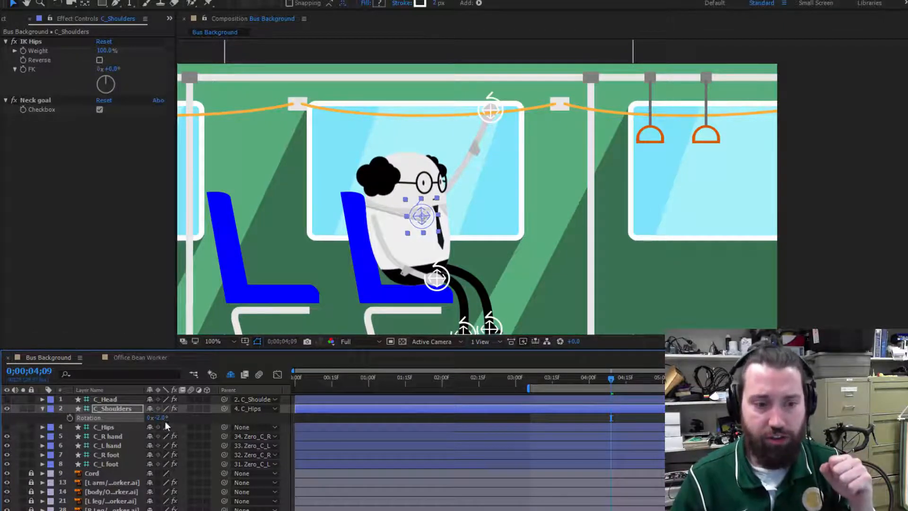
{"action": "left_click_drag", "start_coordinate": [164, 422], "coordinate": [199, 425]}
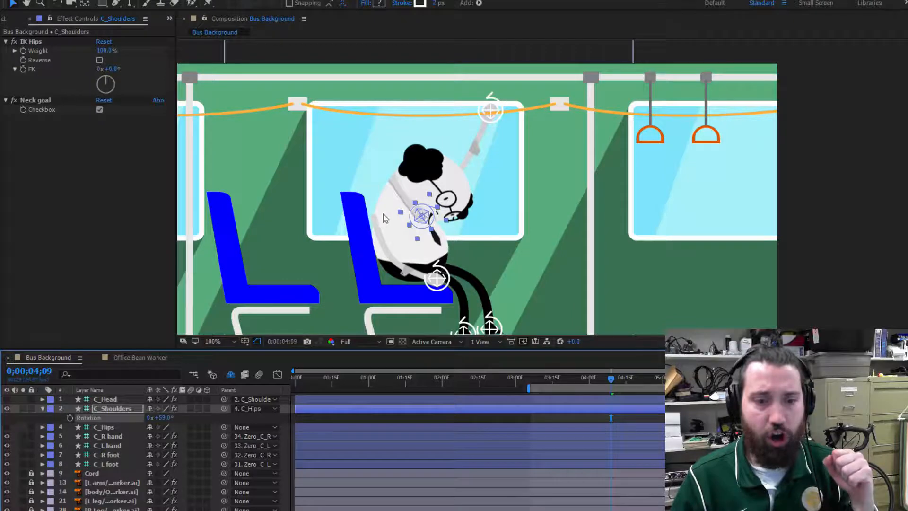
{"action": "left_click_drag", "start_coordinate": [164, 418], "coordinate": [122, 413]}
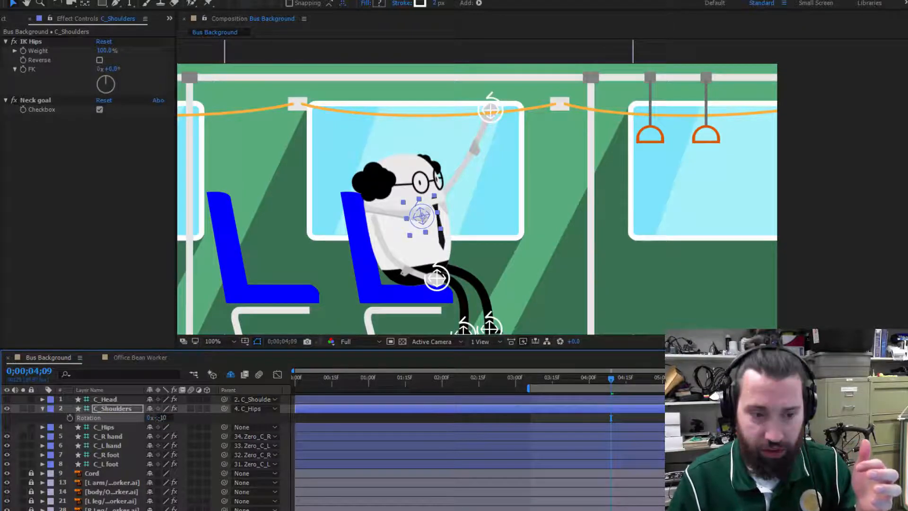
{"action": "type", "text": "0"}
{"action": "key", "text": "Return"}
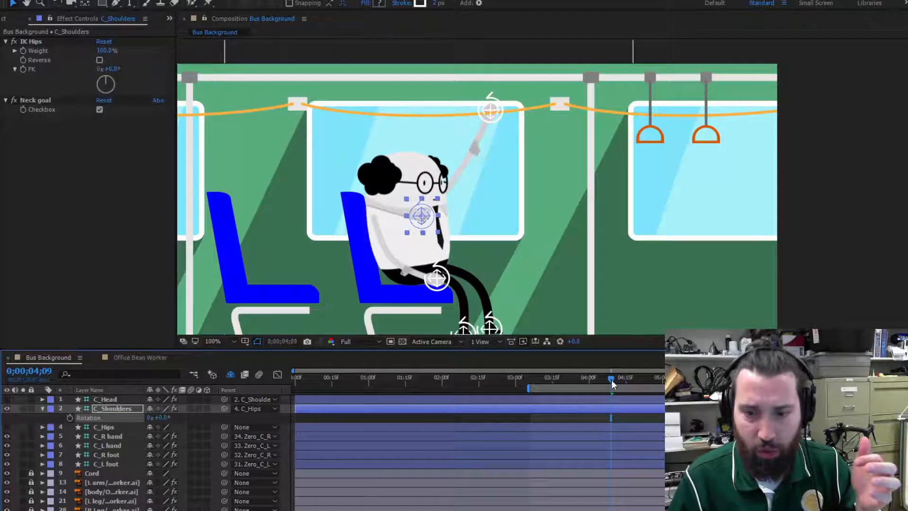
Step: Keyframe the C_Shoulders Rotation at 0° at 0;00;03;13 and set it to -25° at 0;00;03;21
{"action": "left_click_drag", "start_coordinate": [612, 380], "coordinate": [549, 382]}
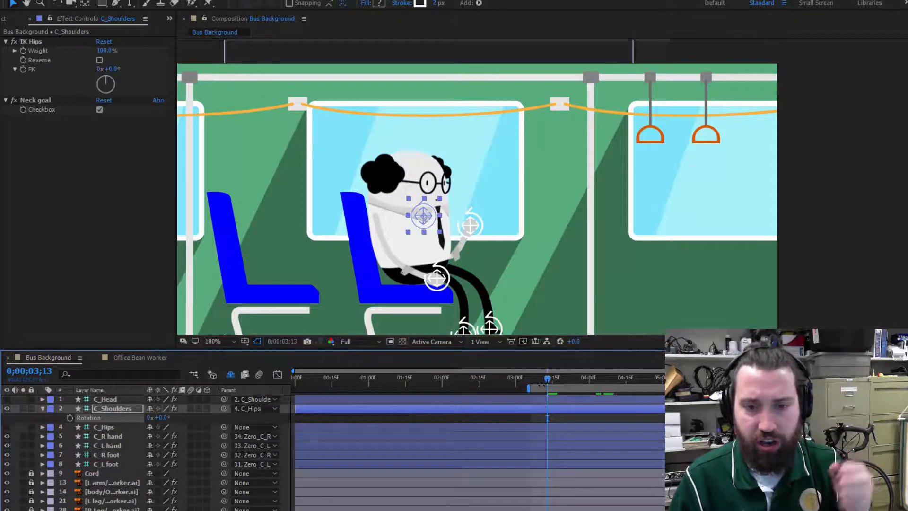
{"action": "left_click", "coordinate": [70, 418]}
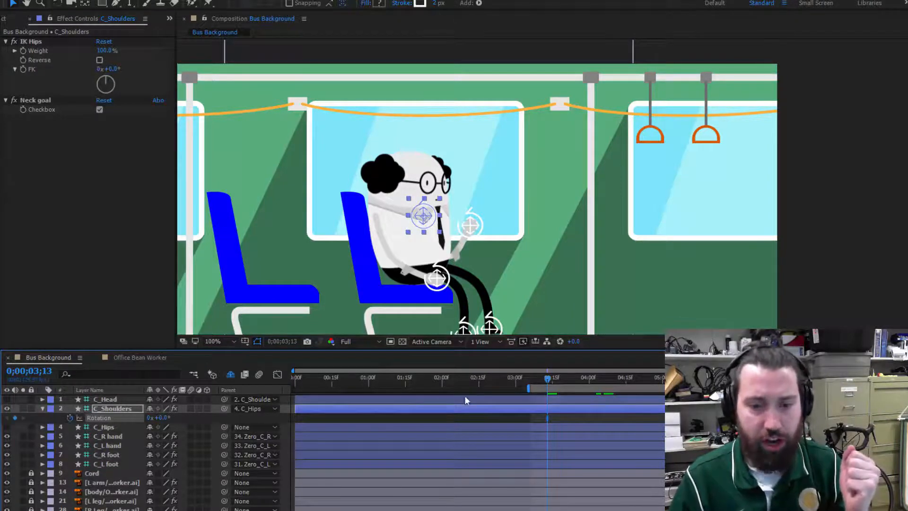
{"action": "left_click_drag", "start_coordinate": [547, 376], "coordinate": [565, 378]}
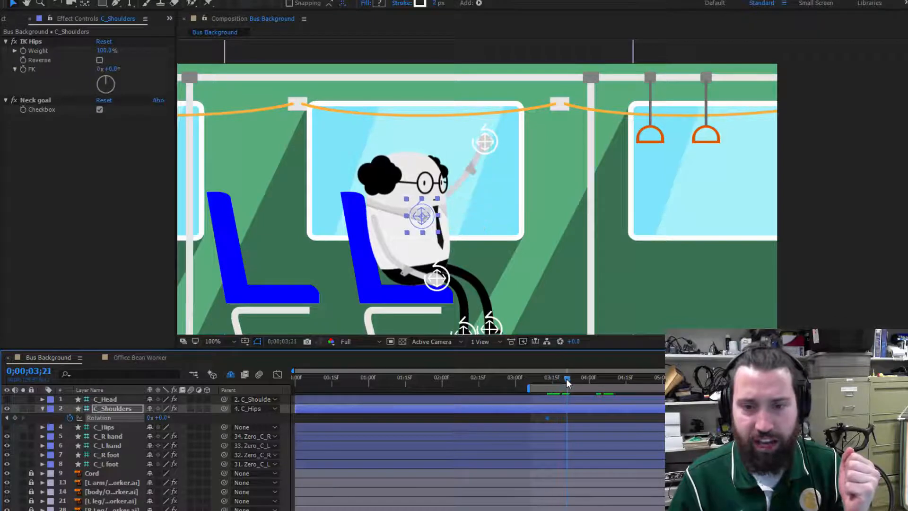
{"action": "left_click_drag", "start_coordinate": [165, 419], "coordinate": [155, 419]}
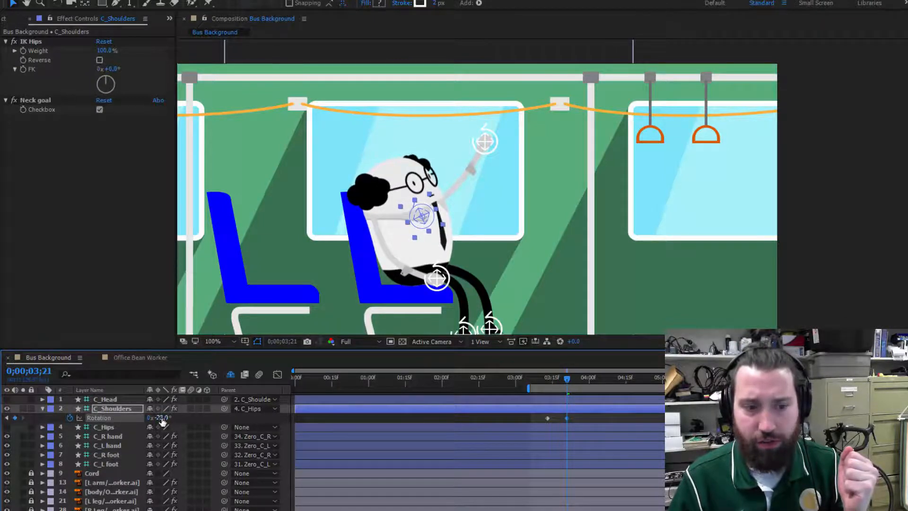
{"action": "left_click", "coordinate": [161, 417]}
{"action": "type", "text": "-25"}
{"action": "key", "text": "Return"}
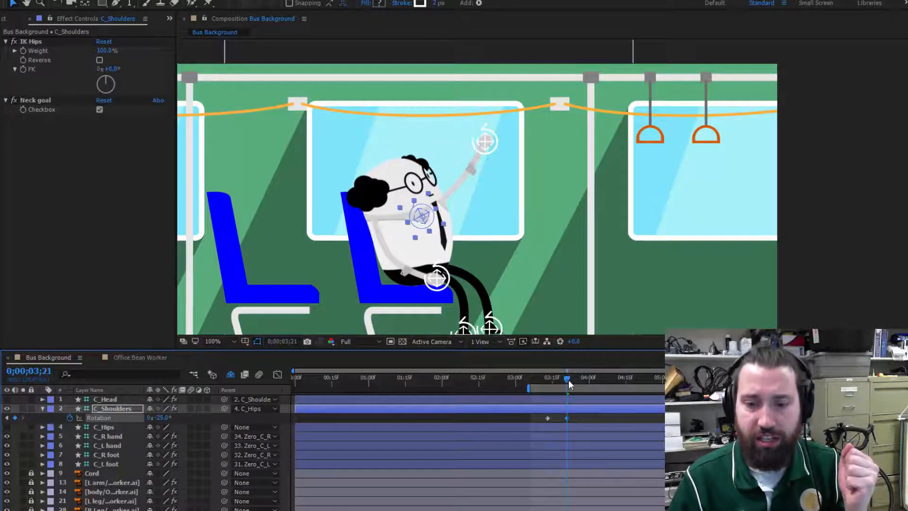
Step: Paste a copy of the -25° C_Shoulders Rotation keyframe at 0;00;05;09 to hold the backward lean
{"action": "mouse_move", "coordinate": [568, 378]}
{"action": "left_mouse_down"}
{"action": "mouse_move", "coordinate": [542, 381]}
{"action": "mouse_move", "coordinate": [579, 385]}
{"action": "left_mouse_up"}
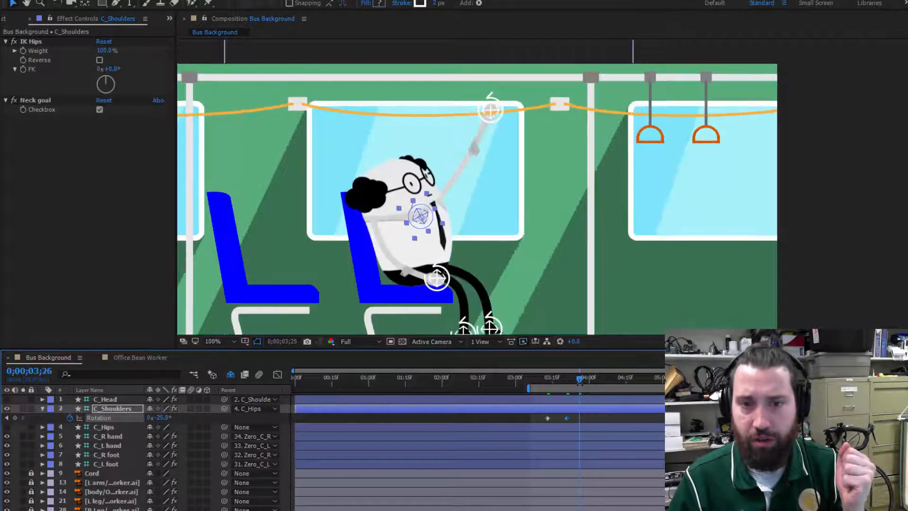
{"action": "left_click", "coordinate": [567, 418]}
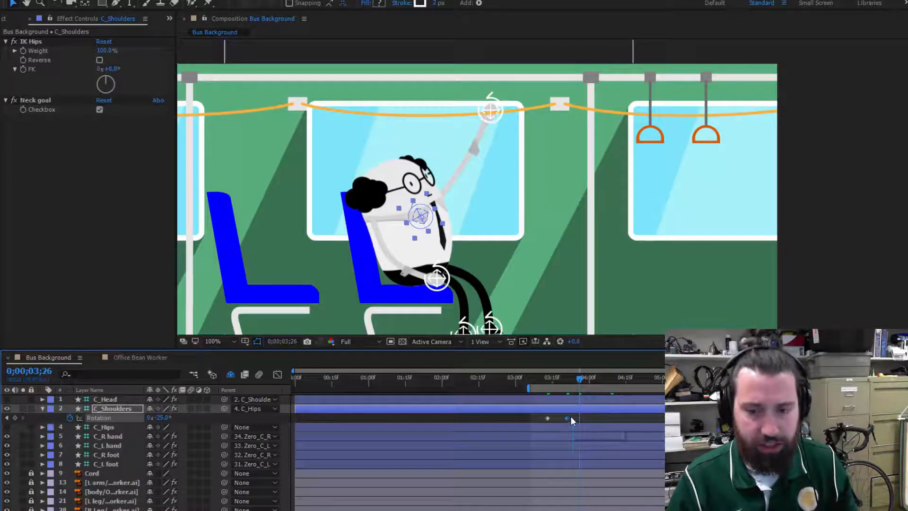
{"action": "left_click_drag", "start_coordinate": [580, 378], "coordinate": [682, 383]}
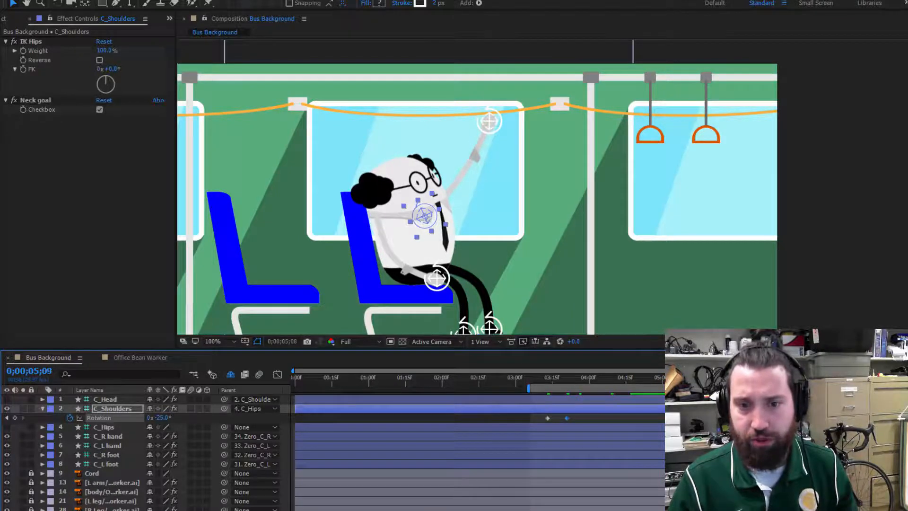
{"action": "key", "text": "ctrl+v"}
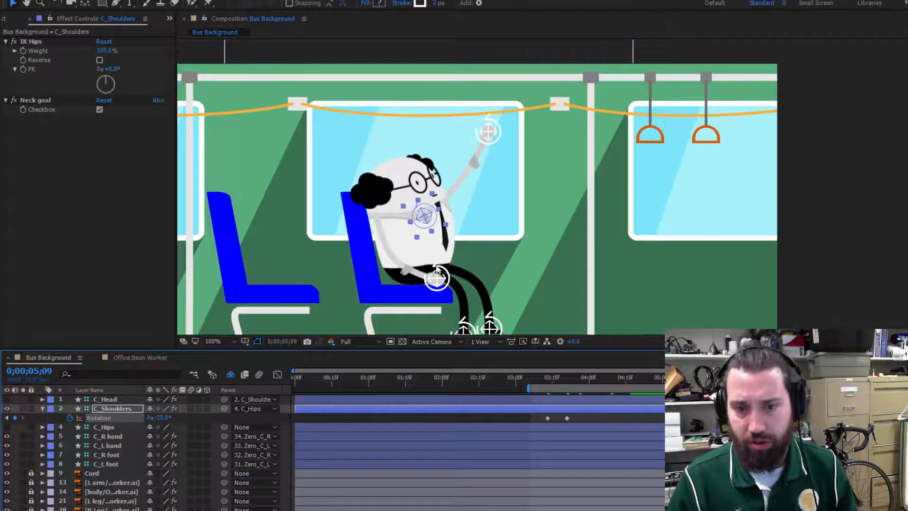
Step: Set the C_Shoulders Rotation back to 0° at 0;00;05;16
{"action": "left_click_drag", "start_coordinate": [685, 382], "coordinate": [702, 383]}
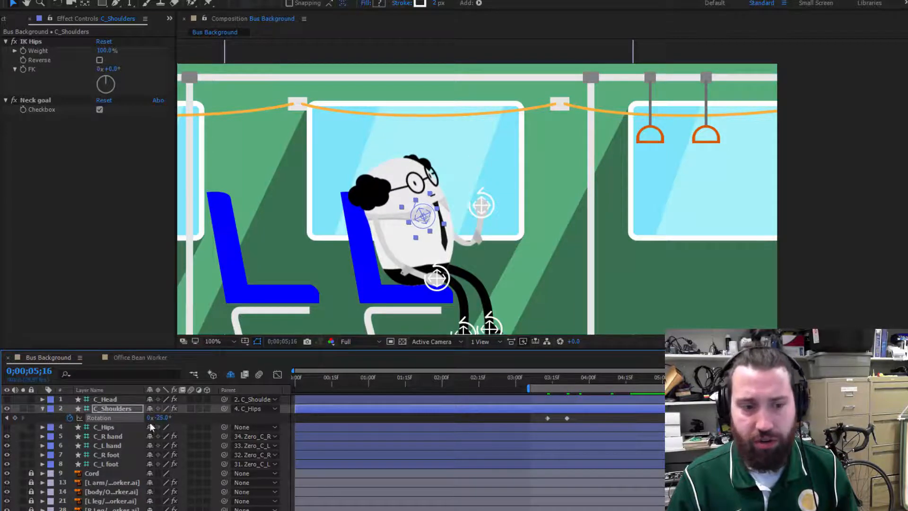
{"action": "left_click", "coordinate": [161, 417]}
{"action": "type", "text": "0"}
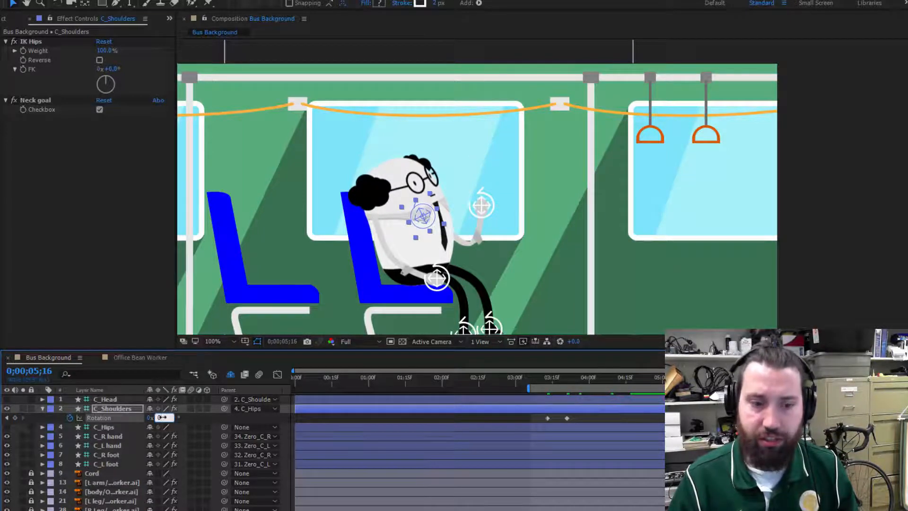
{"action": "key", "text": "Return"}
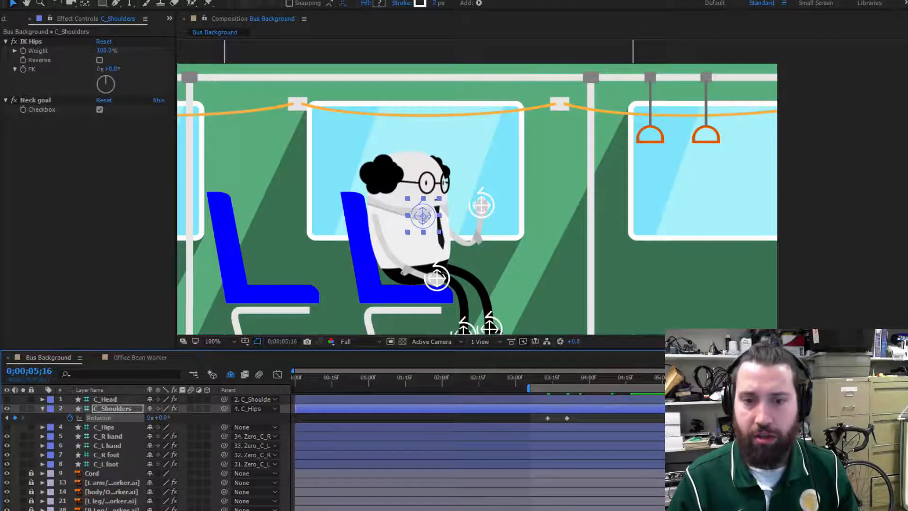
Step: Preview the shoulders leaning back during the cord pull from the start of the work area
{"action": "left_click_drag", "start_coordinate": [701, 380], "coordinate": [711, 381]}
{"action": "key", "text": "Page_Down"}
{"action": "key", "text": "Page_Down"}
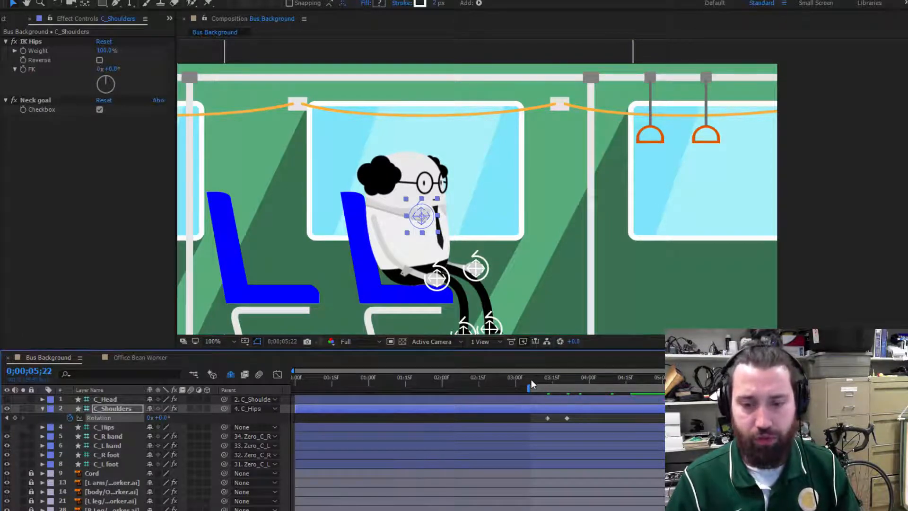
{"action": "left_click", "coordinate": [532, 382]}
{"action": "key", "text": "space"}
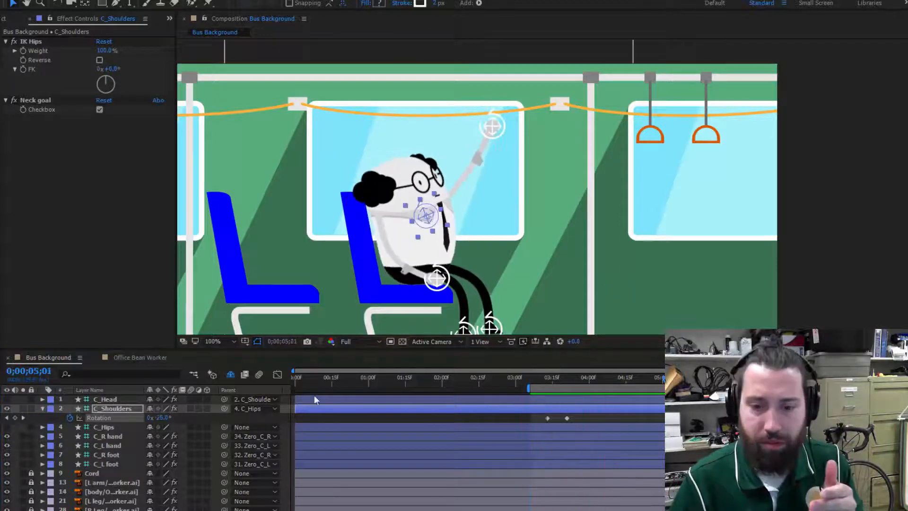
{"action": "key", "text": "space"}
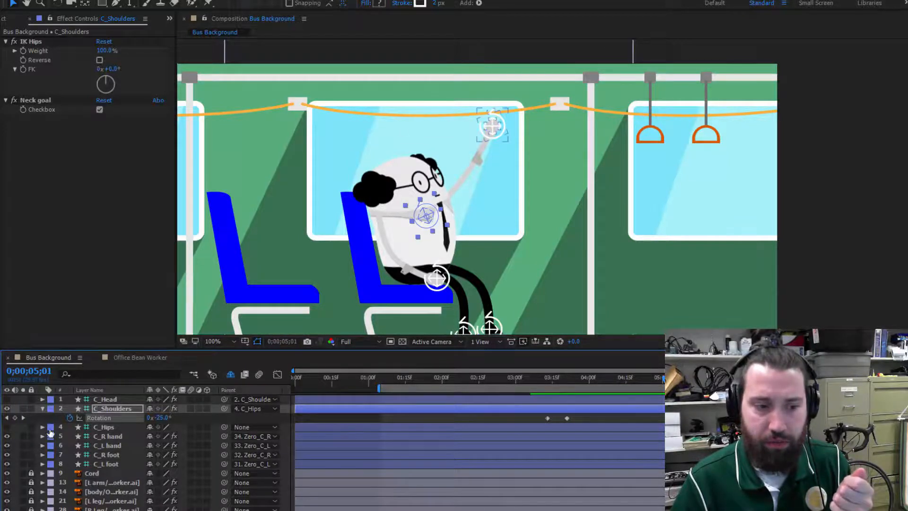
Step: Collapse the C_Shoulders properties, unlock and select the Cord layer, and toggle its visibility off and on to identify it
{"action": "left_click", "coordinate": [42, 408]}
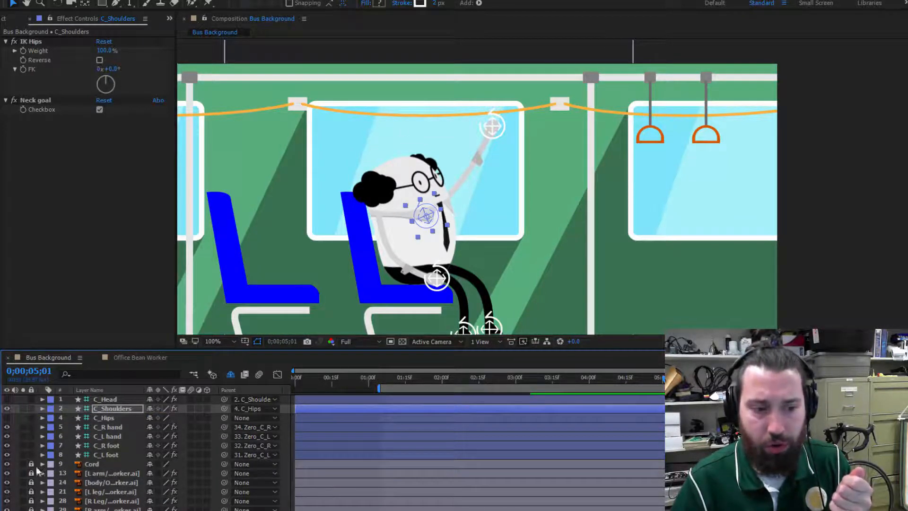
{"action": "left_click", "coordinate": [81, 464]}
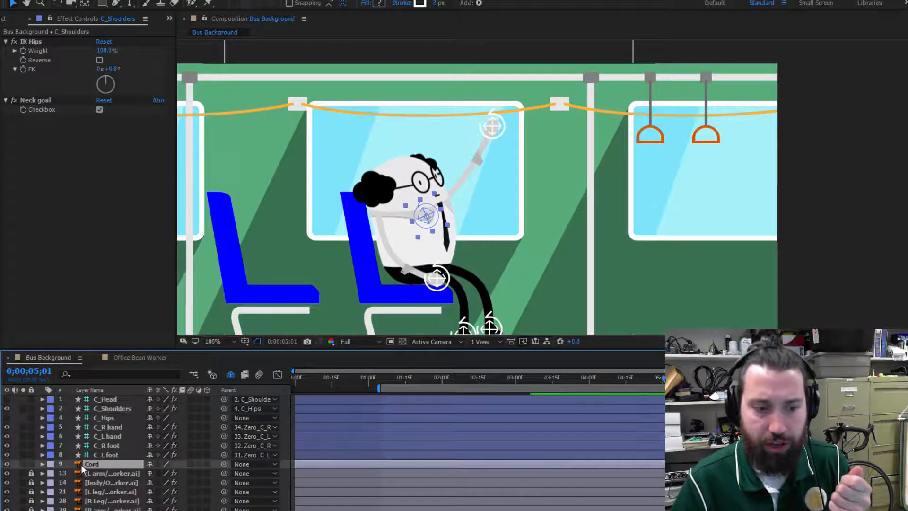
{"action": "left_click", "coordinate": [7, 463]}
{"action": "left_click", "coordinate": [8, 463]}
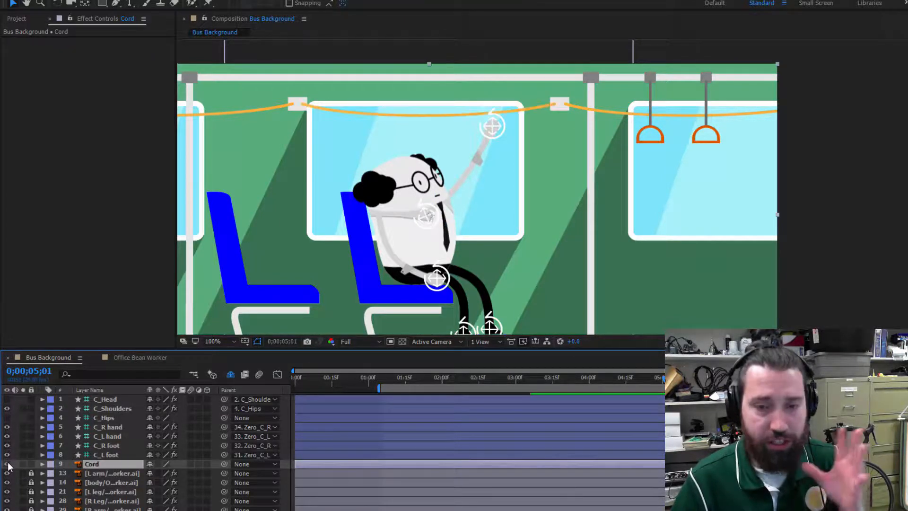
Step: Place Puppet pins on the Cord layer at both ends of the middle span and on the cord near the raised hand
{"action": "left_click", "coordinate": [8, 463]}
{"action": "left_click", "coordinate": [8, 462]}
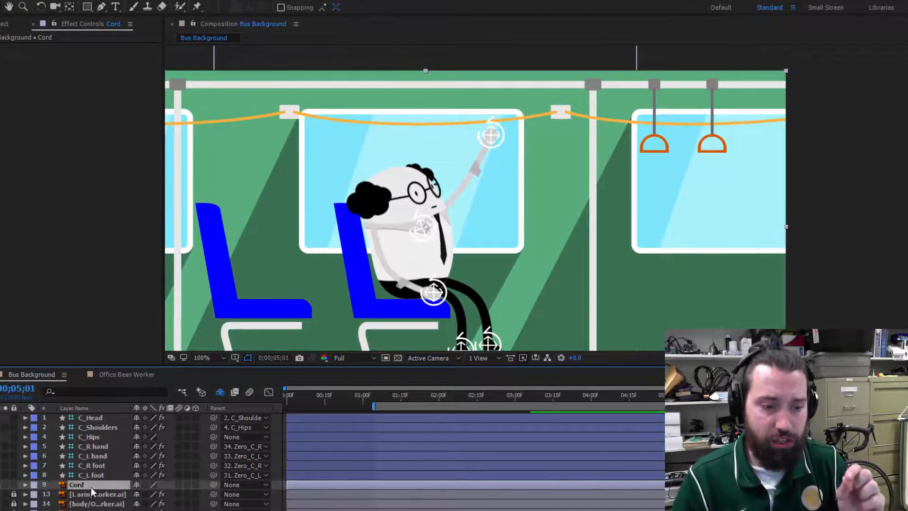
{"action": "left_click", "coordinate": [196, 6]}
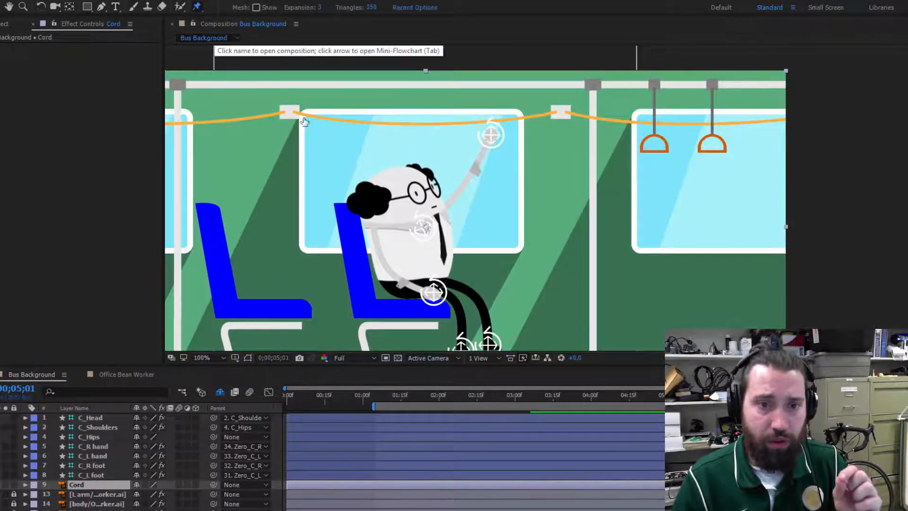
{"action": "left_click", "coordinate": [295, 112]}
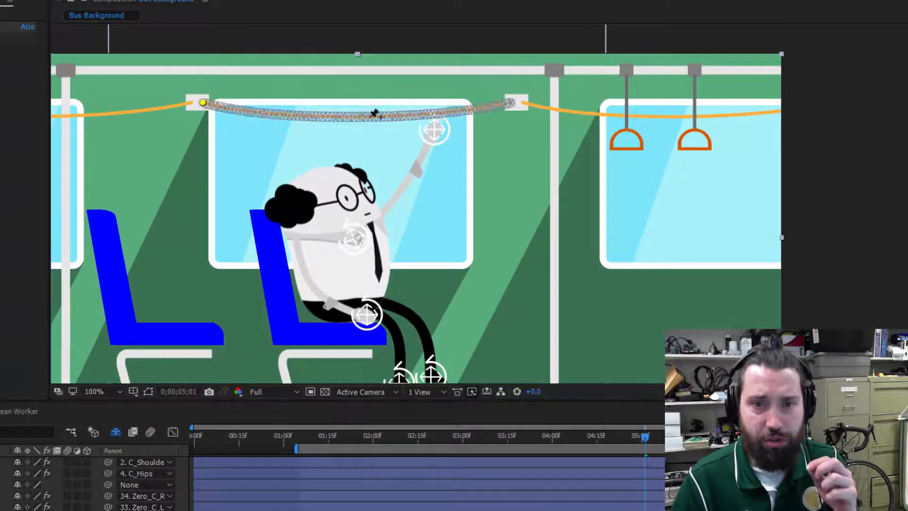
{"action": "left_click", "coordinate": [428, 114]}
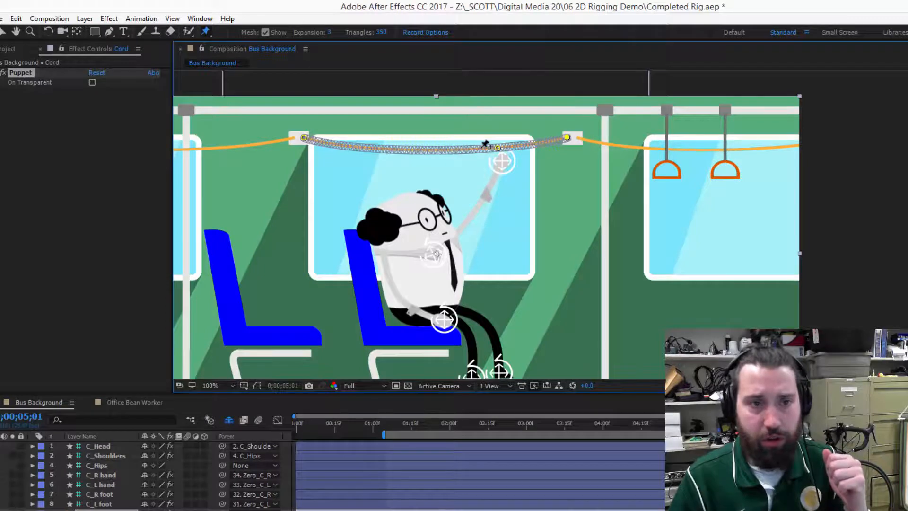
Step: Open the Duik.jsx script for rigging the cord
{"action": "left_click", "coordinate": [227, 19]}
{"action": "mouse_move", "coordinate": [200, 18]}
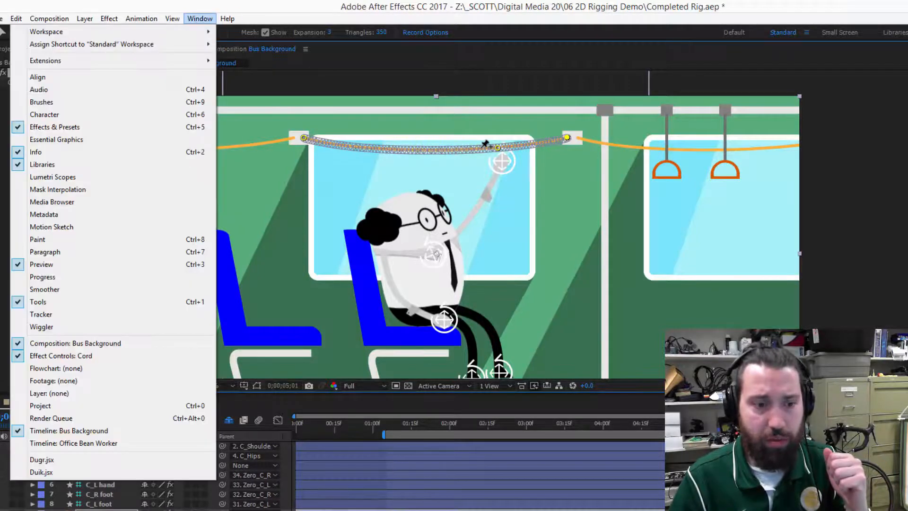
{"action": "left_click", "coordinate": [41, 472]}
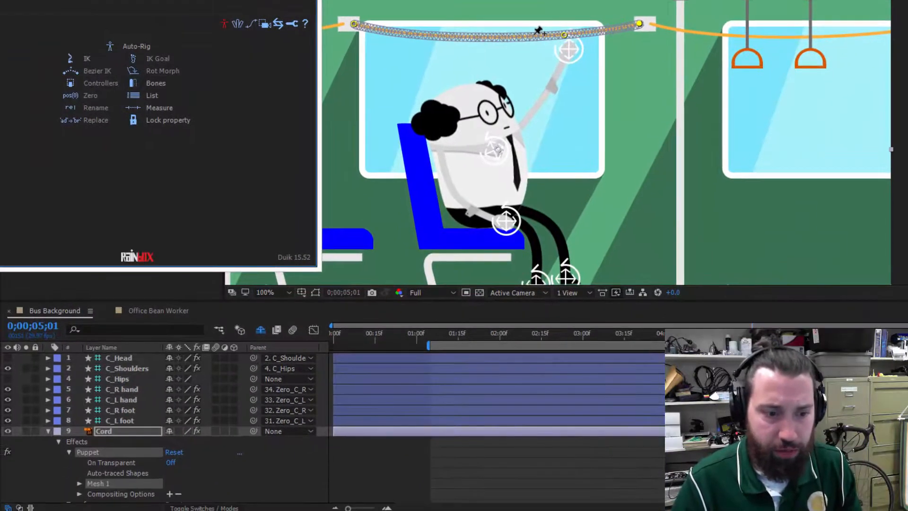
Step: Expand the Cord's Puppet mesh deformation, select all three puppet pins, and create Duik bones on them
{"action": "left_click", "coordinate": [104, 432]}
{"action": "scroll", "coordinate": [104, 431], "scroll_direction": "down", "scroll_amount": 1}
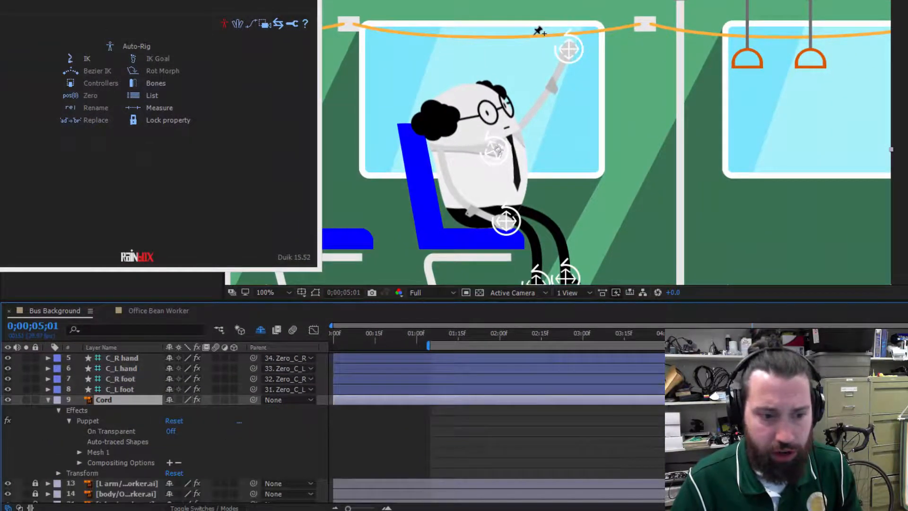
{"action": "left_click", "coordinate": [79, 452]}
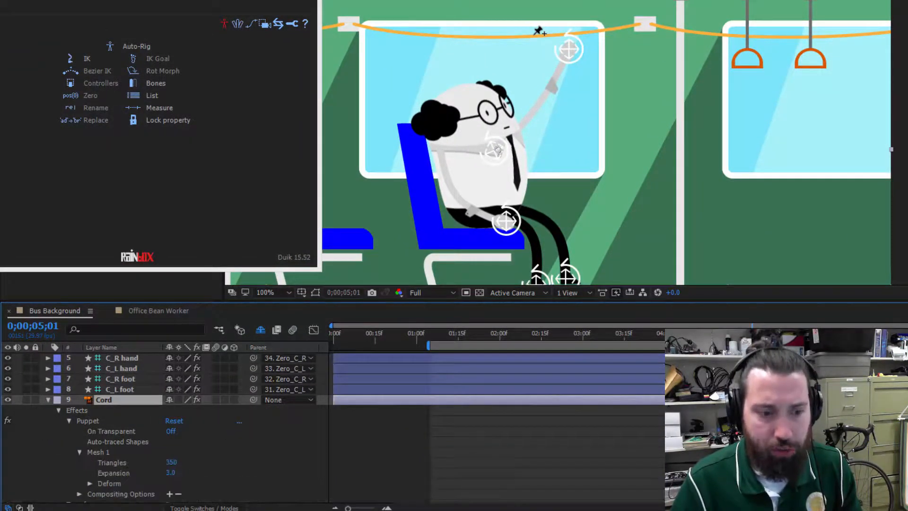
{"action": "left_click", "coordinate": [90, 483]}
{"action": "left_click", "coordinate": [109, 466]}
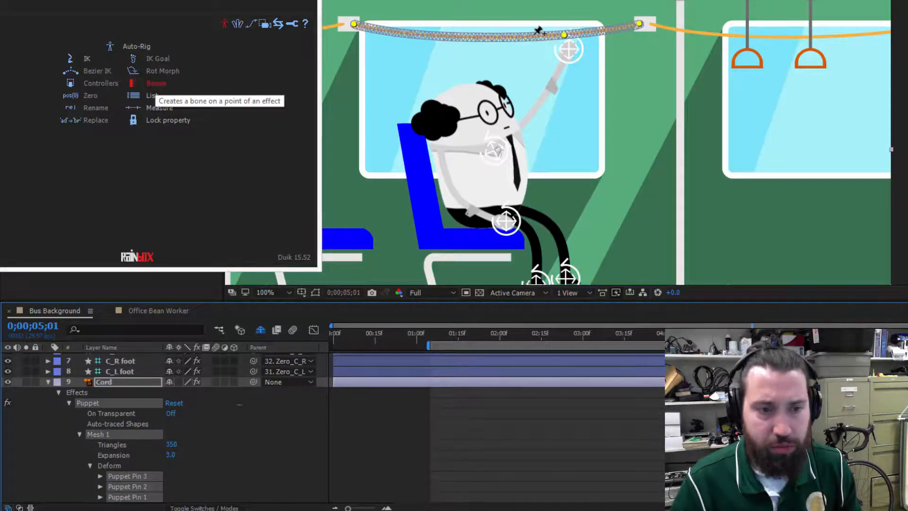
{"action": "left_click", "coordinate": [156, 83]}
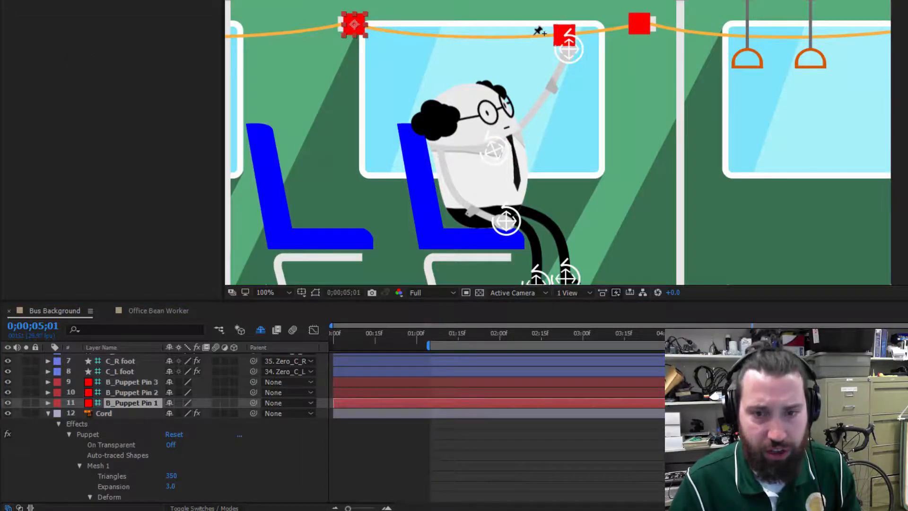
Step: Cycle through the three puppet pin bone layers to identify each one, ending on B_Puppet Pin 2 near the hand
{"action": "key", "text": "ctrl+Up"}
{"action": "key", "text": "ctrl+Up"}
{"action": "key", "text": "ctrl+Down"}
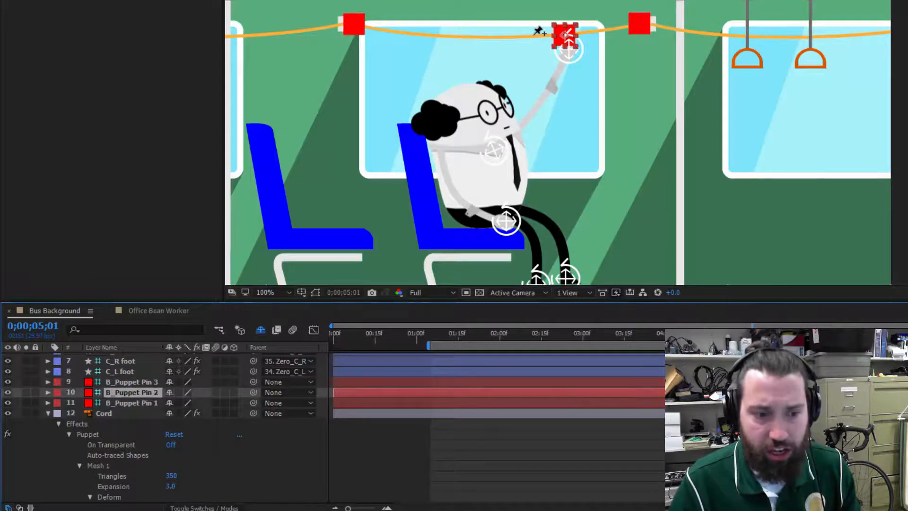
{"action": "key", "text": "ctrl+Down"}
{"action": "key", "text": "ctrl+Up"}
{"action": "key", "text": "ctrl+Up"}
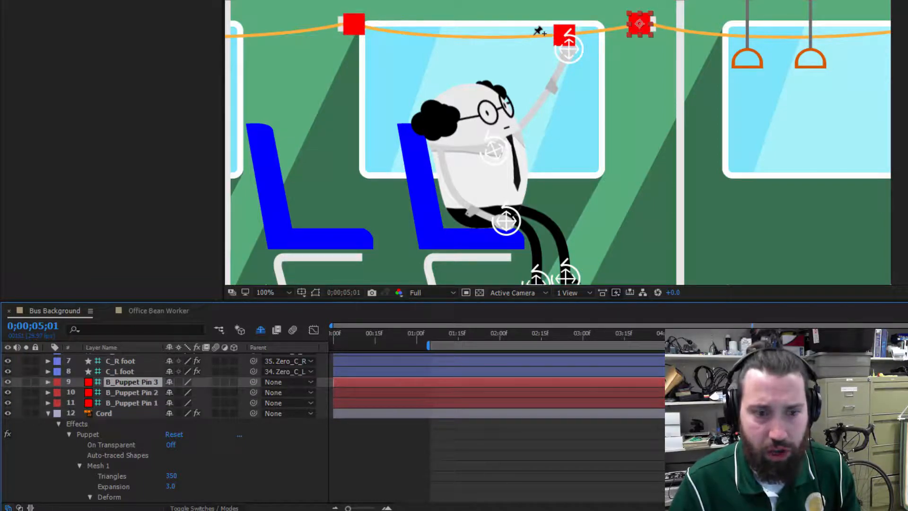
{"action": "key", "text": "ctrl+Down"}
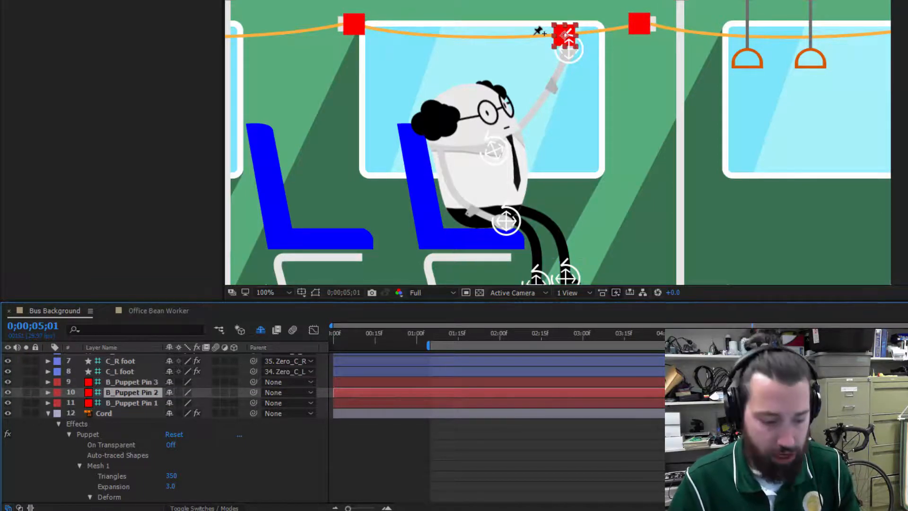
{"action": "left_click", "coordinate": [538, 31]}
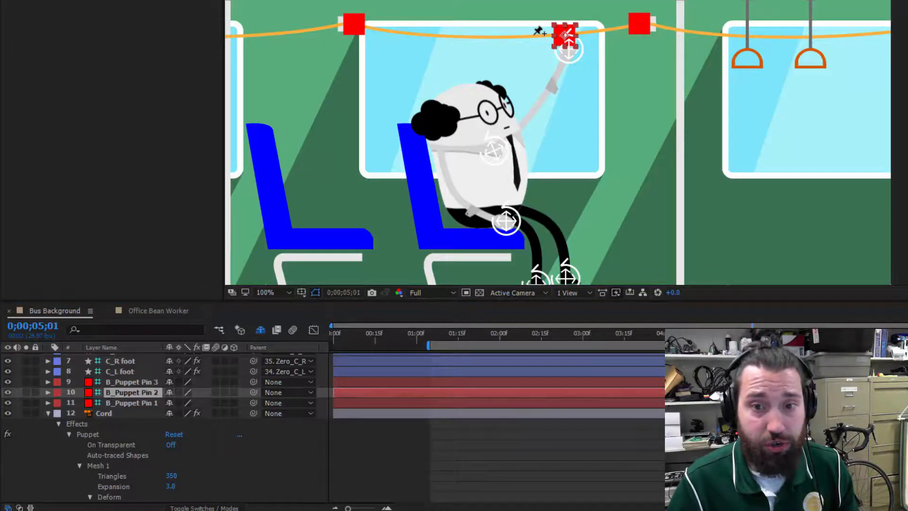
Step: Test the cord's deformation by nudging B_Puppet Pin 2 in all directions, and return it to its starting position
{"action": "key", "text": "shift+Down"}
{"action": "key", "text": "shift+Down"}
{"action": "key", "text": "shift+Down"}
{"action": "key", "text": "shift+Down"}
{"action": "key", "text": "shift+Down"}
{"action": "key", "text": "shift+Down"}
{"action": "key", "text": "shift+Down"}
{"action": "key", "text": "shift+Right"}
{"action": "key", "text": "shift+Right"}
{"action": "key", "text": "shift+Right"}
{"action": "key", "text": "shift+Up"}
{"action": "key", "text": "shift+Up"}
{"action": "key", "text": "shift+Up"}
{"action": "key", "text": "shift+Up"}
{"action": "key", "text": "shift+Up"}
{"action": "key", "text": "shift+Up"}
{"action": "key", "text": "shift+Up"}
{"action": "key", "text": "shift+Up"}
{"action": "key", "text": "shift+Up"}
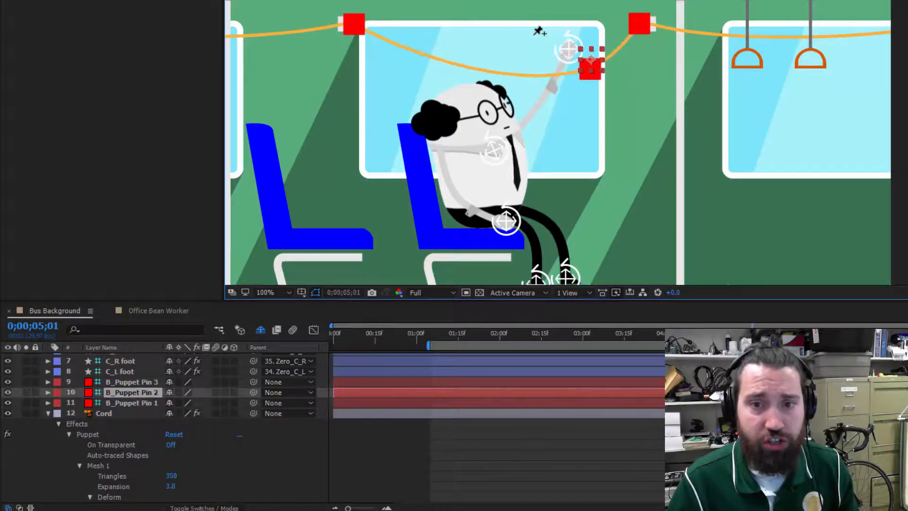
{"action": "key", "text": "shift+Down"}
{"action": "key", "text": "shift+Down"}
{"action": "key", "text": "shift+Down"}
{"action": "key", "text": "shift+Down"}
{"action": "key", "text": "shift+Down"}
{"action": "key", "text": "shift+Down"}
{"action": "key", "text": "shift+Down"}
{"action": "key", "text": "shift+Up"}
{"action": "key", "text": "shift+Up"}
{"action": "key", "text": "shift+Up"}
{"action": "key", "text": "shift+Up"}
{"action": "key", "text": "shift+Up"}
{"action": "key", "text": "shift+Up"}
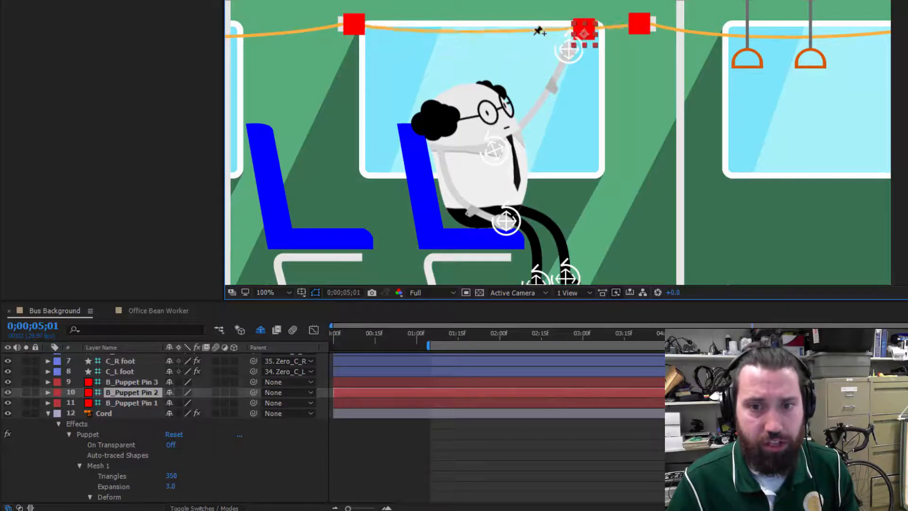
{"action": "key", "text": "shift+Down"}
{"action": "key", "text": "shift+Down"}
{"action": "key", "text": "shift+Down"}
{"action": "key", "text": "shift+Down"}
{"action": "key", "text": "shift+Up"}
{"action": "key", "text": "shift+Up"}
{"action": "key", "text": "shift+Up"}
{"action": "key", "text": "shift+Up"}
{"action": "key", "text": "shift+Up"}
{"action": "key", "text": "shift+Up"}
{"action": "key", "text": "shift+Down"}
{"action": "key", "text": "shift+Down"}
{"action": "key", "text": "shift+Down"}
{"action": "key", "text": "shift+Down"}
{"action": "key", "text": "shift+Down"}
{"action": "key", "text": "shift+Down"}
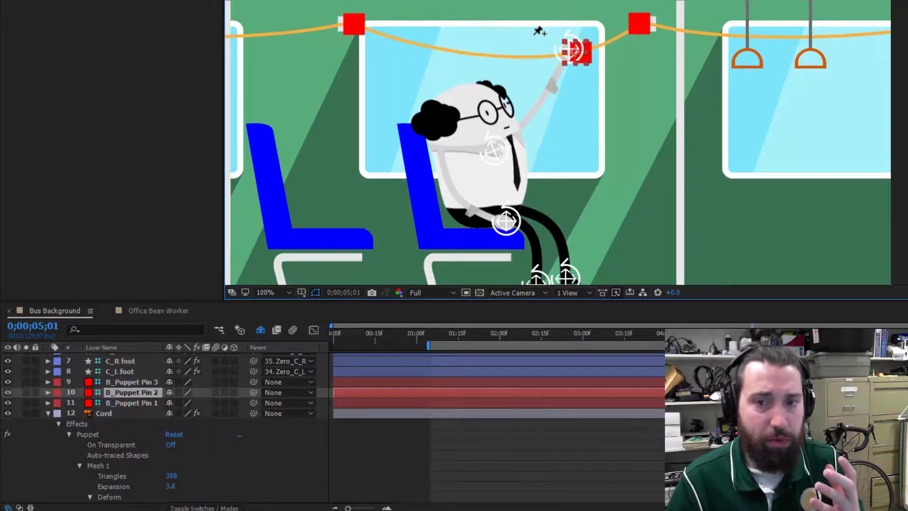
{"action": "key", "text": "shift+Right"}
{"action": "key", "text": "shift+Right"}
{"action": "key", "text": "shift+Right"}
{"action": "key", "text": "shift+Left"}
{"action": "key", "text": "shift+Left"}
{"action": "key", "text": "shift+Left"}
{"action": "key", "text": "shift+Left"}
{"action": "key", "text": "shift+Left"}
{"action": "key", "text": "shift+Left"}
{"action": "key", "text": "shift+Right"}
{"action": "key", "text": "shift+Right"}
{"action": "key", "text": "shift+Right"}
{"action": "key", "text": "shift+Right"}
{"action": "key", "text": "shift+Left"}
{"action": "key", "text": "shift+Left"}
{"action": "key", "text": "shift+Left"}
{"action": "key", "text": "shift+Left"}
{"action": "key", "text": "shift+Up"}
{"action": "key", "text": "shift+Up"}
{"action": "key", "text": "shift+Up"}
{"action": "key", "text": "shift+Up"}
{"action": "key", "text": "shift+Up"}
{"action": "key", "text": "shift+Up"}
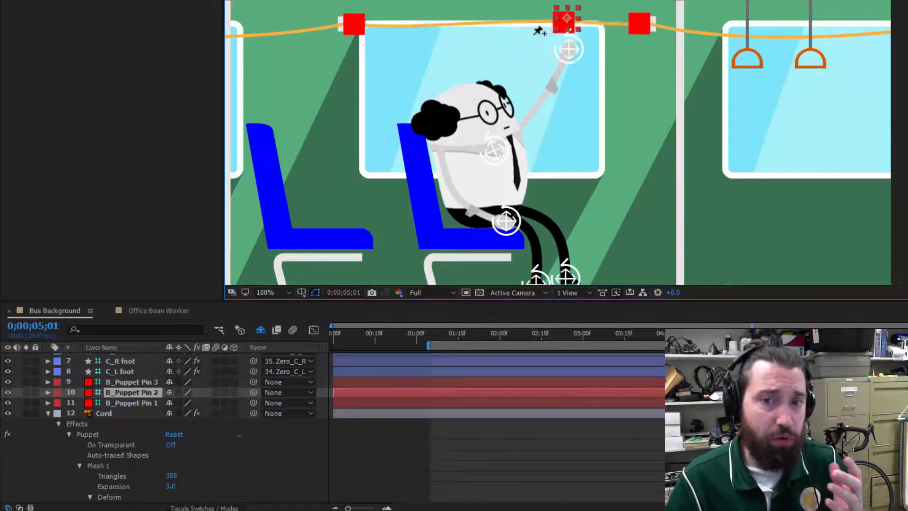
{"action": "key", "text": "shift+Down"}
{"action": "key", "text": "shift+Down"}
{"action": "key", "text": "shift+Down"}
{"action": "key", "text": "shift+Down"}
{"action": "key", "text": "shift+Left"}
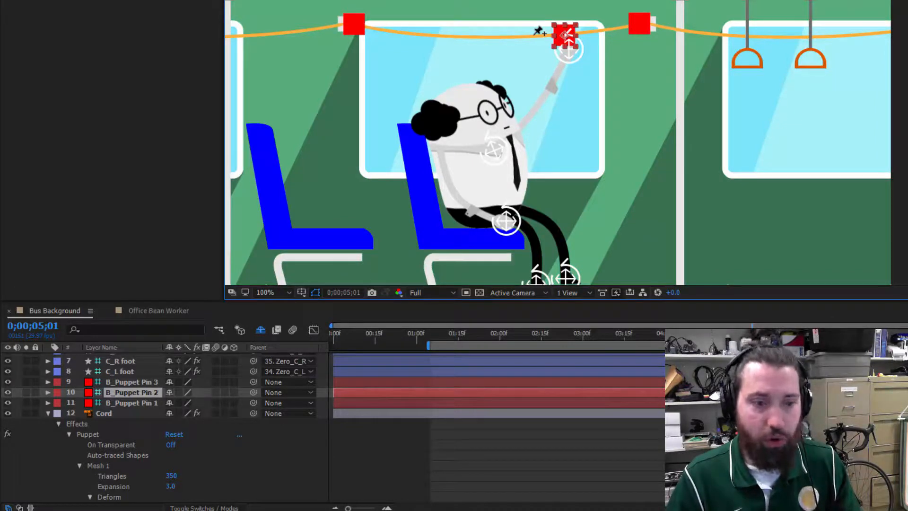
Step: Reveal the Position of B_Puppet Pin 2 and set its first keyframe at 0;00;04;15, just as the pull begins
{"action": "key", "text": "p"}
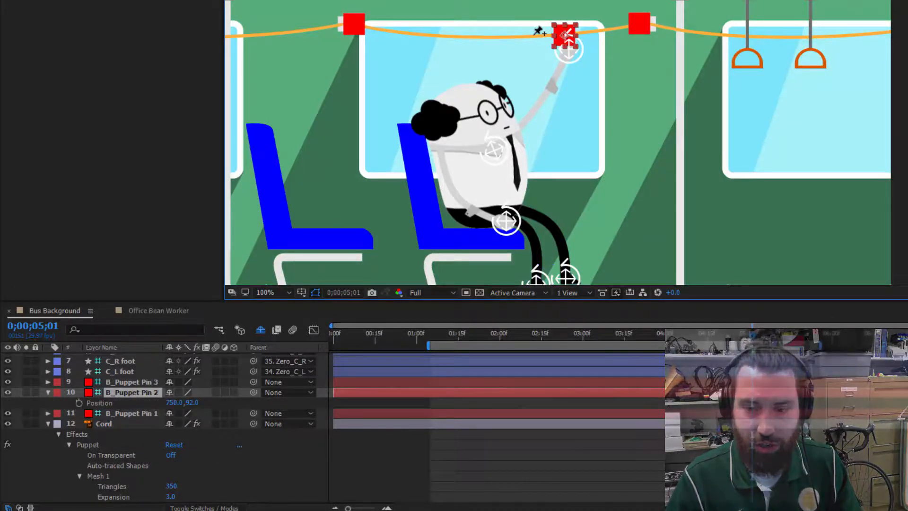
{"action": "left_click_drag", "start_coordinate": [752, 334], "coordinate": [644, 335]}
{"action": "key", "text": "Page_Down"}
{"action": "key", "text": "Page_Down"}
{"action": "key", "text": "Page_Down"}
{"action": "key", "text": "Page_Down"}
{"action": "key", "text": "Page_Down"}
{"action": "key", "text": "Page_Down"}
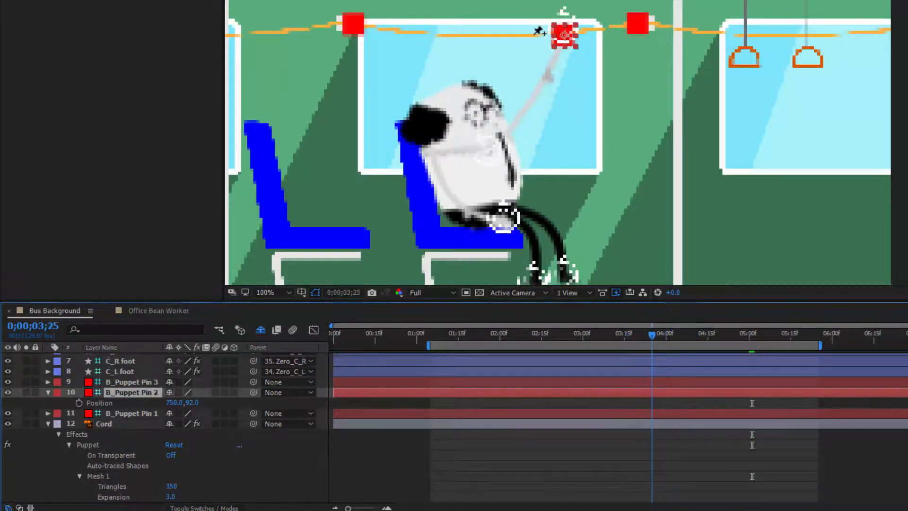
{"action": "key", "text": "Page_Down"}
{"action": "key", "text": "Page_Down"}
{"action": "key", "text": "Page_Down"}
{"action": "key", "text": "Page_Down"}
{"action": "key", "text": "Page_Down"}
{"action": "key", "text": "Page_Down"}
{"action": "key", "text": "Page_Down"}
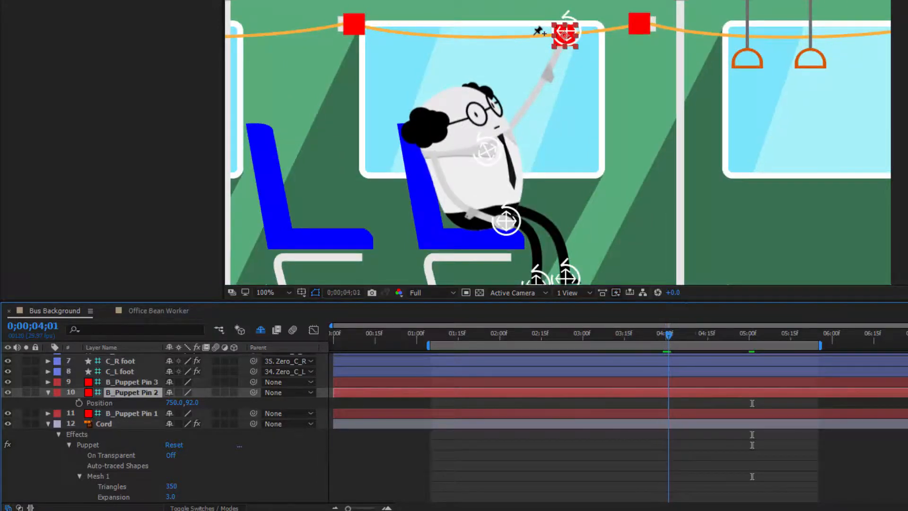
{"action": "key", "text": "Page_Down"}
{"action": "key", "text": "Page_Down"}
{"action": "key", "text": "Page_Down"}
{"action": "key", "text": "Page_Down"}
{"action": "key", "text": "Page_Down"}
{"action": "key", "text": "Page_Down"}
{"action": "key", "text": "Page_Down"}
{"action": "key", "text": "Page_Down"}
{"action": "key", "text": "Page_Down"}
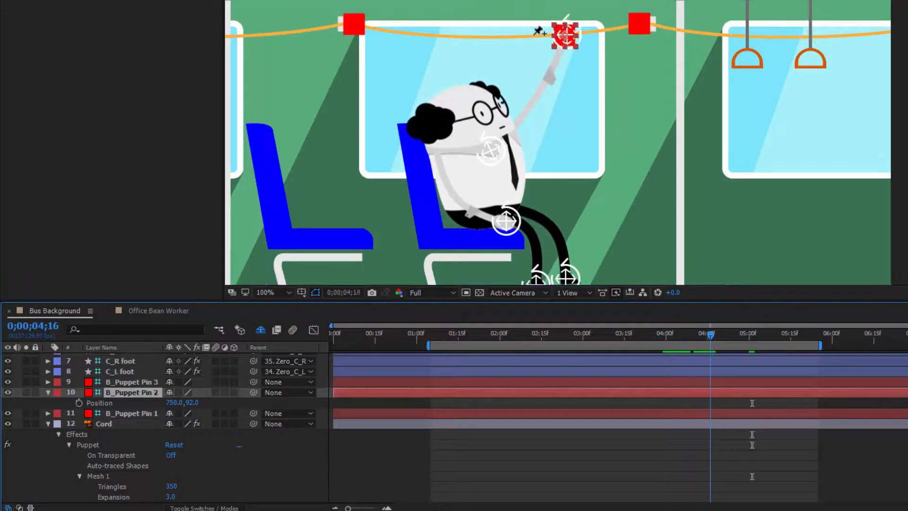
{"action": "key", "text": "Page_Down"}
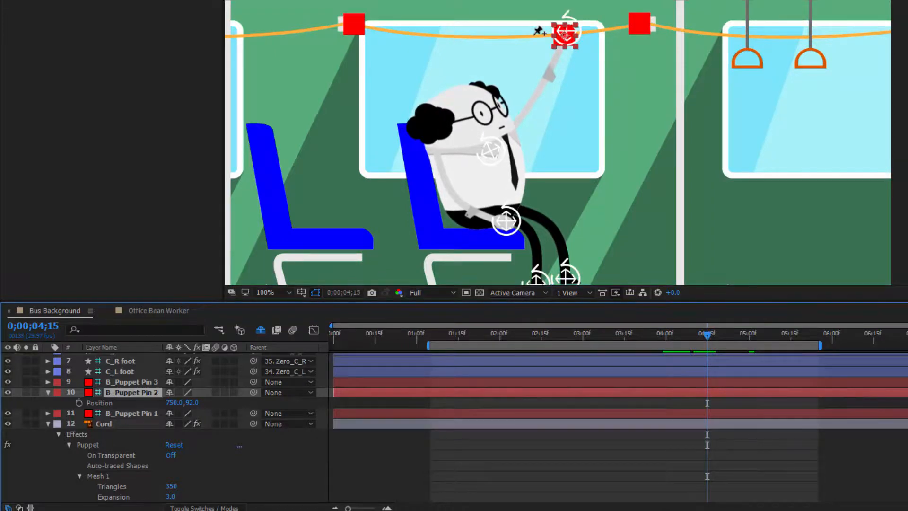
{"action": "key", "text": "alt+shift+p"}
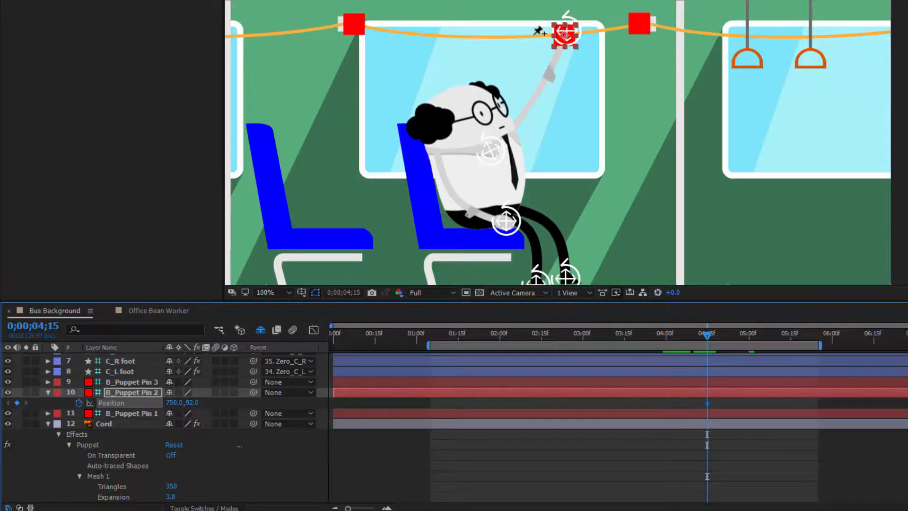
Step: At 0;00;04;26, move B_Puppet Pin 2 down beside the lowered hand, to a Position of about 773, 150
{"action": "key", "text": "Page_Down"}
{"action": "key", "text": "Page_Down"}
{"action": "key", "text": "Page_Down"}
{"action": "key", "text": "Page_Down"}
{"action": "key", "text": "Page_Down"}
{"action": "key", "text": "Page_Down"}
{"action": "key", "text": "Page_Down"}
{"action": "key", "text": "Page_Down"}
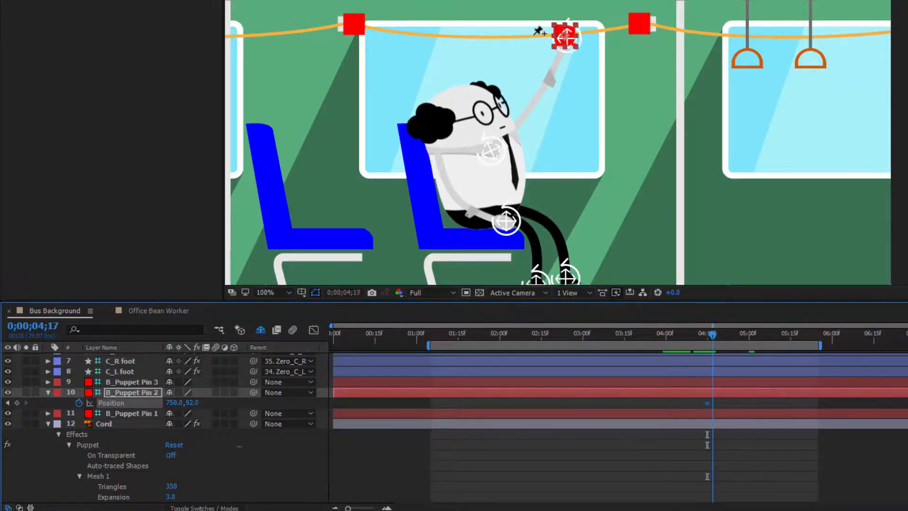
{"action": "key", "text": "Page_Down"}
{"action": "key", "text": "Page_Down"}
{"action": "key", "text": "Page_Down"}
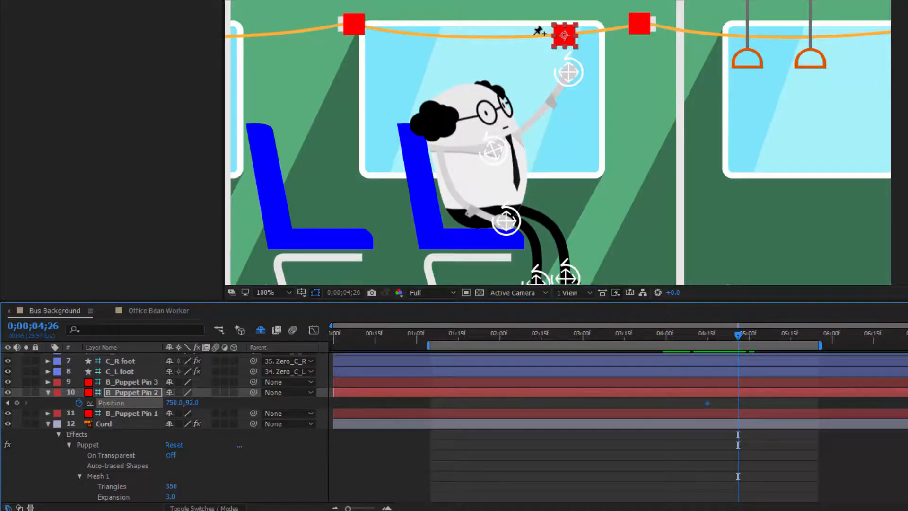
{"action": "left_click_drag", "start_coordinate": [565, 35], "coordinate": [579, 72]}
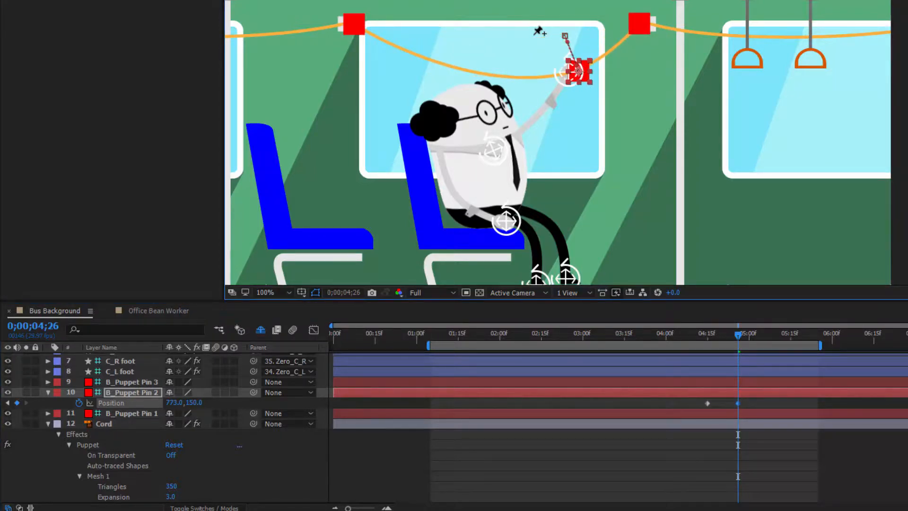
Step: Step back and forth through the frames of the pull to check how closely the cord follows the hand
{"action": "key", "text": "Page_Up"}
{"action": "key", "text": "Page_Up"}
{"action": "key", "text": "Page_Up"}
{"action": "key", "text": "Page_Up"}
{"action": "key", "text": "Page_Up"}
{"action": "key", "text": "Page_Up"}
{"action": "key", "text": "Page_Up"}
{"action": "key", "text": "Page_Up"}
{"action": "key", "text": "Page_Up"}
{"action": "key", "text": "Page_Up"}
{"action": "key", "text": "Page_Up"}
{"action": "key", "text": "Page_Down"}
{"action": "key", "text": "Page_Down"}
{"action": "key", "text": "Page_Down"}
{"action": "key", "text": "Page_Down"}
{"action": "key", "text": "Page_Down"}
{"action": "key", "text": "Page_Down"}
{"action": "key", "text": "Page_Down"}
{"action": "key", "text": "Page_Down"}
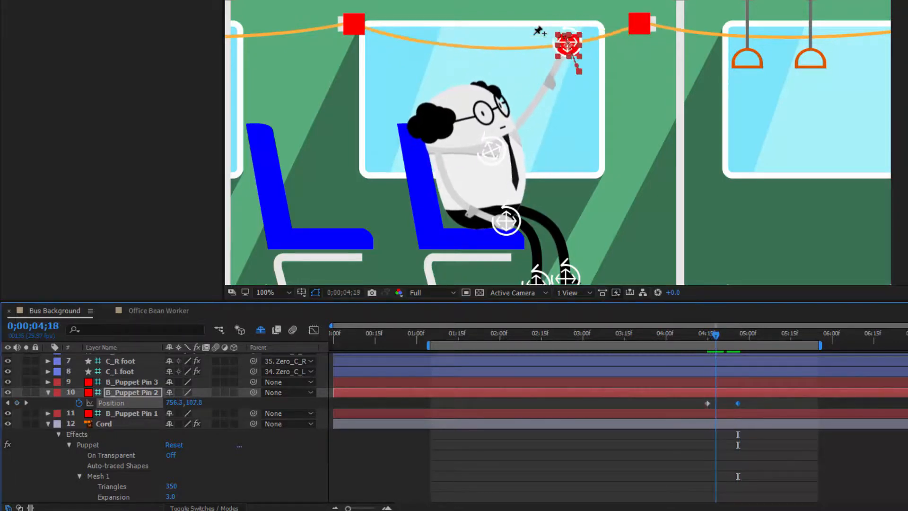
Step: Step back frame by frame to the start of the pull at 0;00;04;15, comparing the cord with the hand
{"action": "key", "text": "Page_Down"}
{"action": "key", "text": "Page_Down"}
{"action": "key", "text": "Page_Up"}
{"action": "key", "text": "Page_Up"}
{"action": "key", "text": "Page_Up"}
{"action": "key", "text": "Page_Up"}
{"action": "key", "text": "Page_Up"}
{"action": "key", "text": "Page_Up"}
{"action": "key", "text": "Page_Up"}
{"action": "key", "text": "Page_Up"}
{"action": "key", "text": "Page_Up"}
{"action": "key", "text": "Page_Up"}
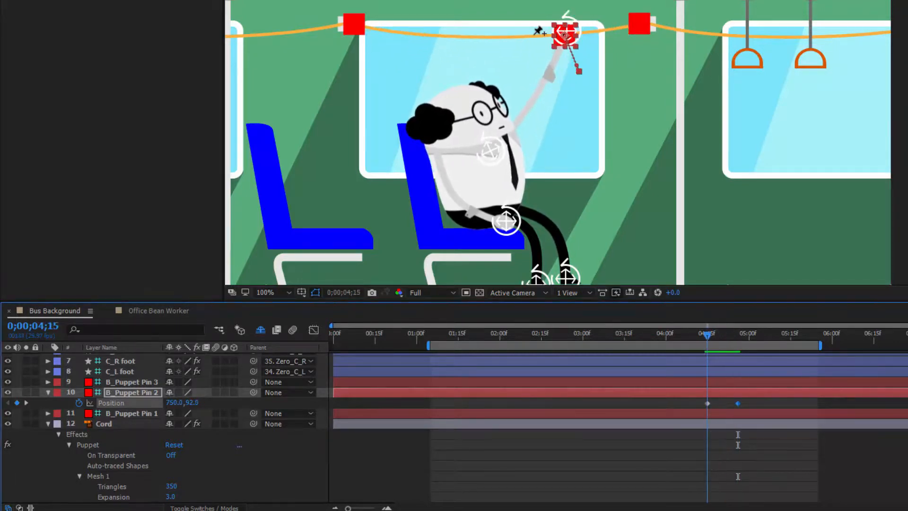
Step: At 0;00;05;06, move B_Puppet Pin 2 back up to a Position of about 769, 88, and hide its layer
{"action": "key", "text": "Page_Down"}
{"action": "key", "text": "Page_Down"}
{"action": "key", "text": "Page_Down"}
{"action": "key", "text": "Page_Down"}
{"action": "key", "text": "Page_Down"}
{"action": "key", "text": "Page_Down"}
{"action": "key", "text": "Page_Down"}
{"action": "key", "text": "Page_Down"}
{"action": "key", "text": "Page_Down"}
{"action": "key", "text": "Page_Down"}
{"action": "key", "text": "Page_Down"}
{"action": "key", "text": "Page_Down"}
{"action": "key", "text": "Page_Down"}
{"action": "key", "text": "Page_Down"}
{"action": "key", "text": "Page_Down"}
{"action": "key", "text": "Page_Down"}
{"action": "key", "text": "Page_Down"}
{"action": "key", "text": "Page_Down"}
{"action": "key", "text": "Page_Down"}
{"action": "key", "text": "Page_Down"}
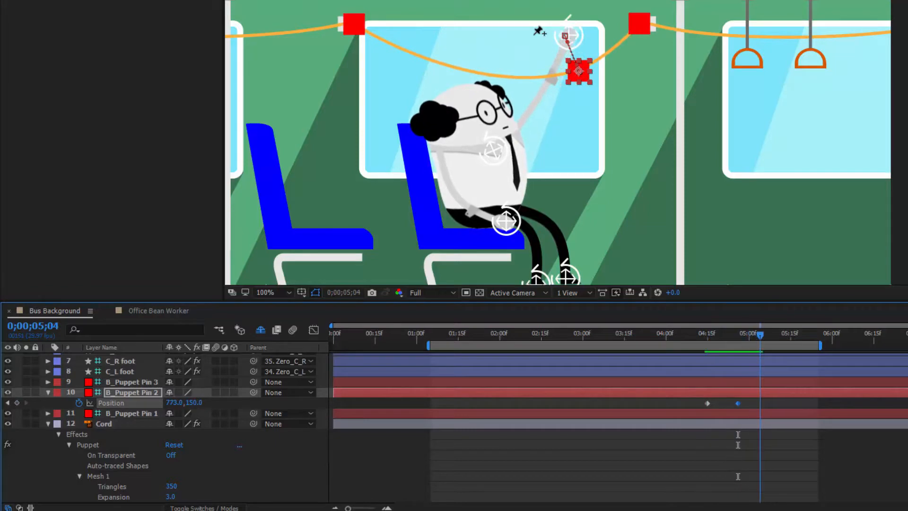
{"action": "key", "text": "Page_Down"}
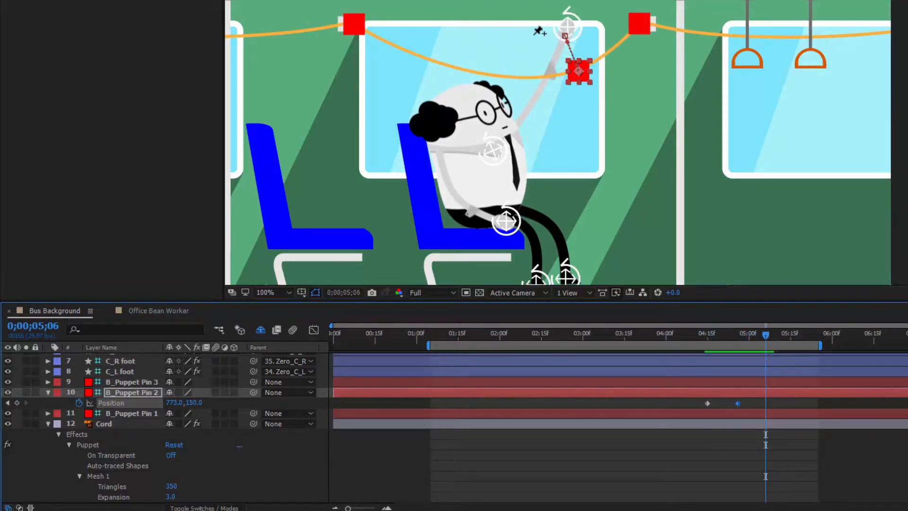
{"action": "left_click_drag", "start_coordinate": [578, 71], "coordinate": [576, 32]}
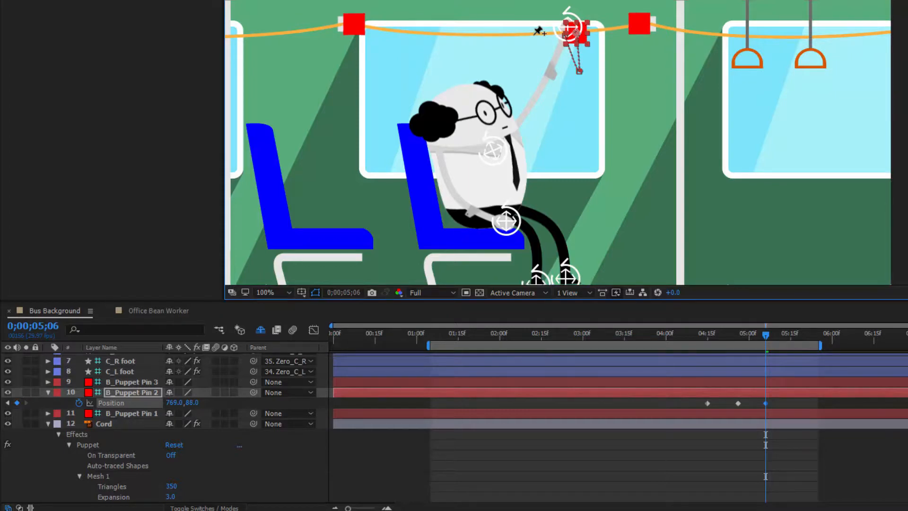
{"action": "left_click", "coordinate": [7, 392]}
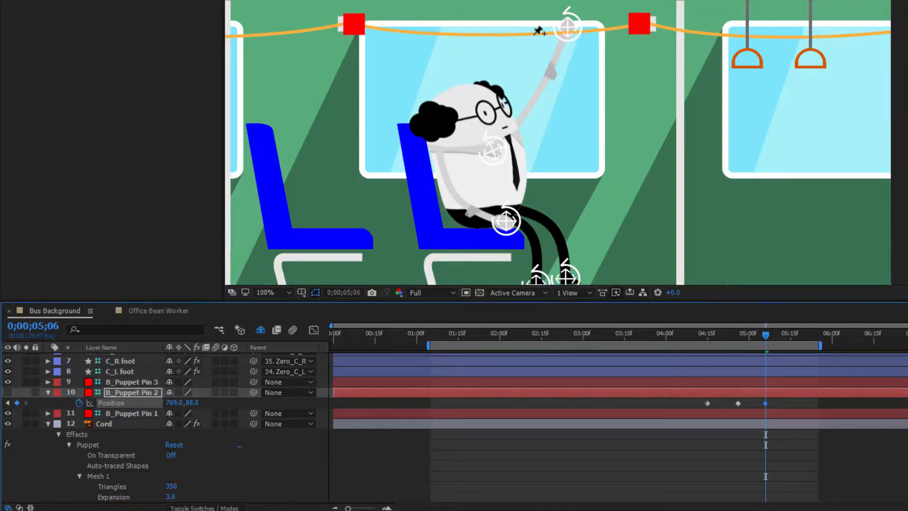
Step: Step through the frames from 0;00;05;06 back to 0;00;04;14 to check the cord's pull and release against the hand
{"action": "key", "text": "Page_Up"}
{"action": "key", "text": "Page_Up"}
{"action": "key", "text": "Page_Up"}
{"action": "key", "text": "Page_Up"}
{"action": "key", "text": "Page_Up"}
{"action": "key", "text": "Page_Up"}
{"action": "key", "text": "Page_Up"}
{"action": "key", "text": "Page_Up"}
{"action": "key", "text": "Page_Up"}
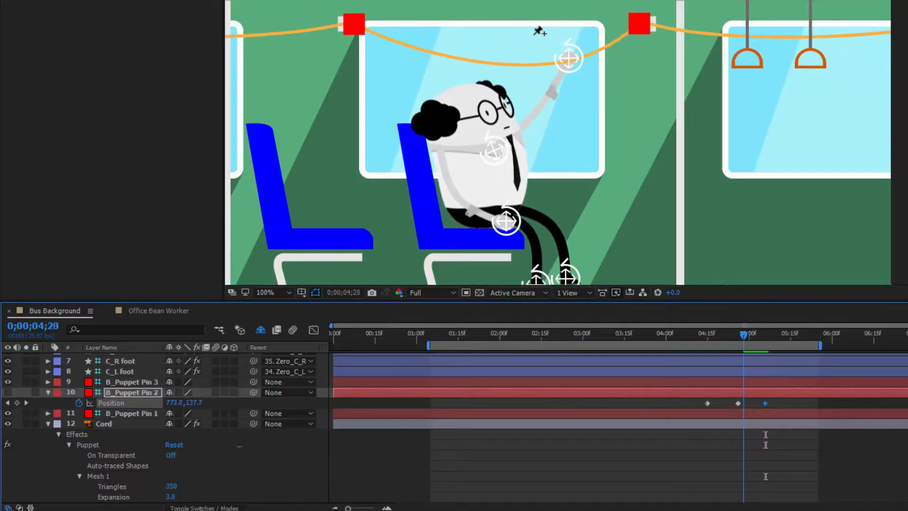
{"action": "key", "text": "Page_Up"}
{"action": "key", "text": "Page_Up"}
{"action": "key", "text": "Page_Up"}
{"action": "key", "text": "Page_Up"}
{"action": "key", "text": "Page_Up"}
{"action": "key", "text": "Page_Up"}
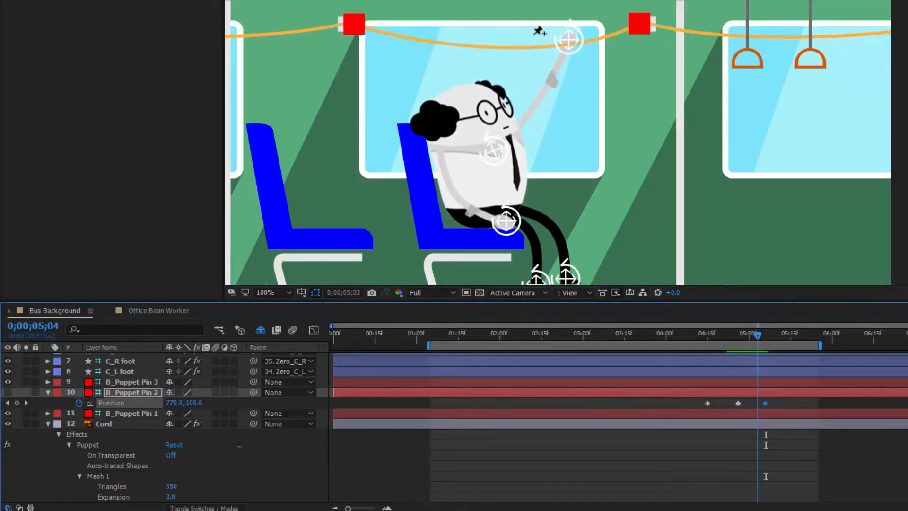
{"action": "key", "text": "Page_Up"}
{"action": "key", "text": "Page_Up"}
{"action": "key", "text": "Page_Up"}
{"action": "key", "text": "Page_Up"}
{"action": "key", "text": "Page_Up"}
{"action": "key", "text": "Page_Up"}
{"action": "key", "text": "Page_Up"}
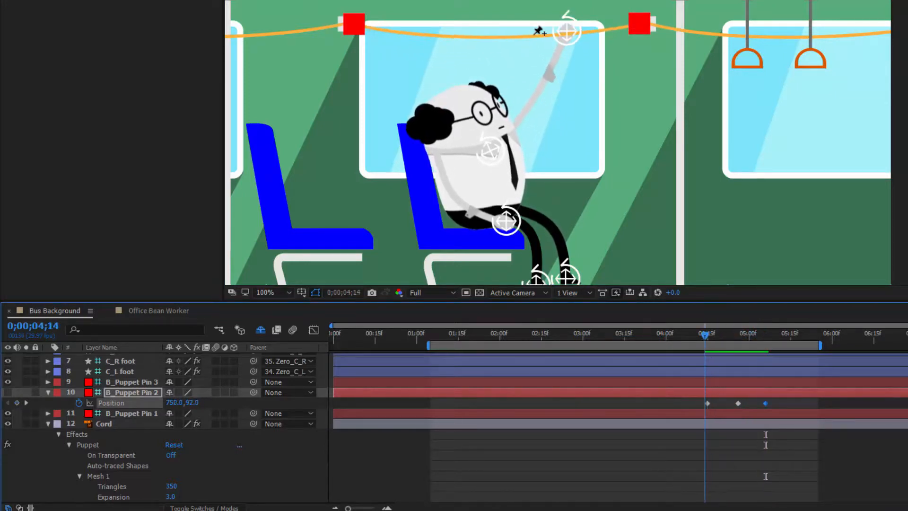
Step: Extend the work area back to the start of the composition and preview the animation from the first frame
{"action": "left_click_drag", "start_coordinate": [428, 345], "coordinate": [337, 345]}
{"action": "key", "text": "Home"}
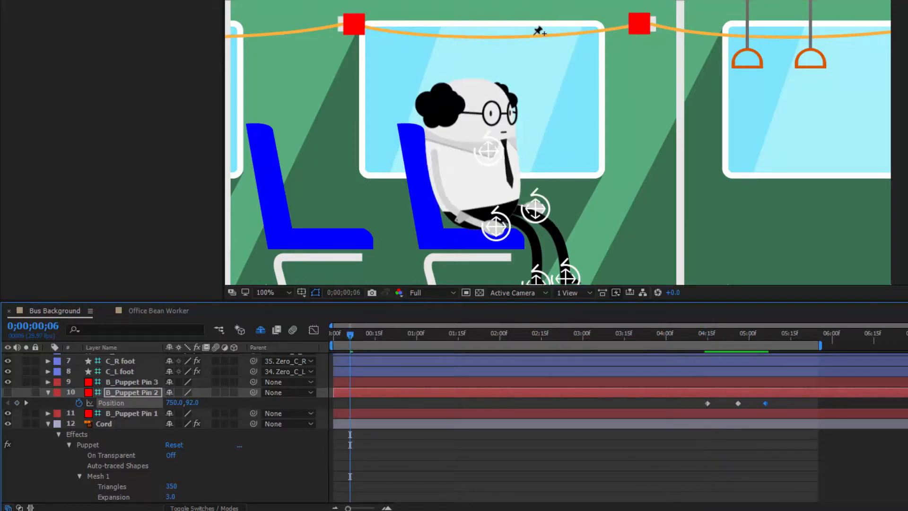
{"action": "key", "text": "space"}
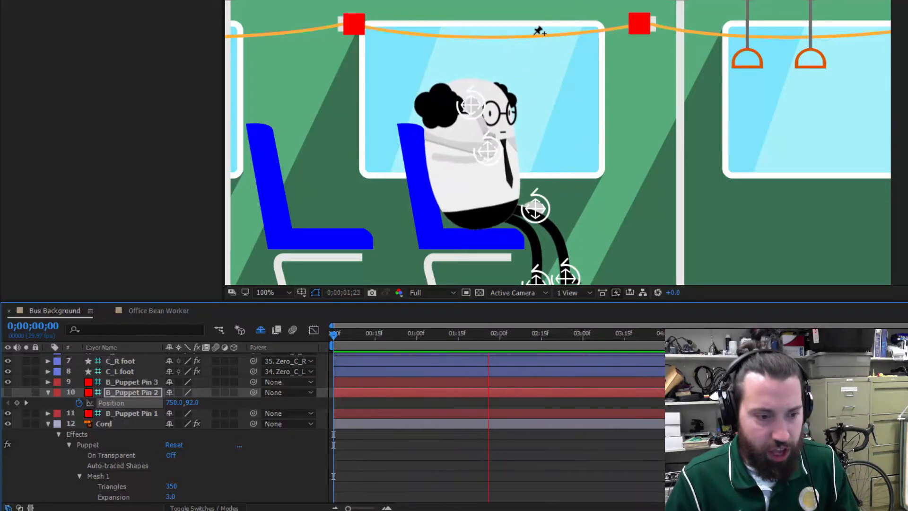
Step: Collapse the open layer properties and hide B_Puppet Pin 3 and all the C_ controller layers
{"action": "key", "text": "p"}
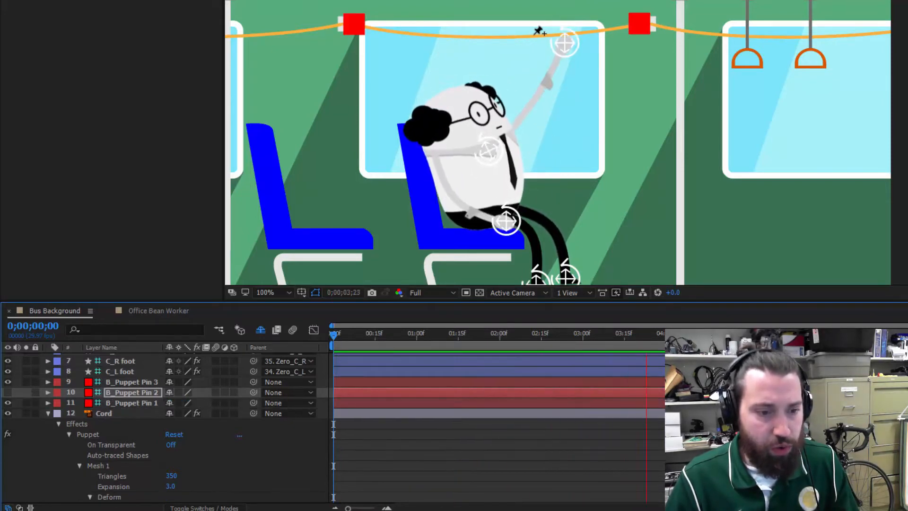
{"action": "key", "text": "u"}
{"action": "left_click_drag", "start_coordinate": [8, 403], "coordinate": [7, 361]}
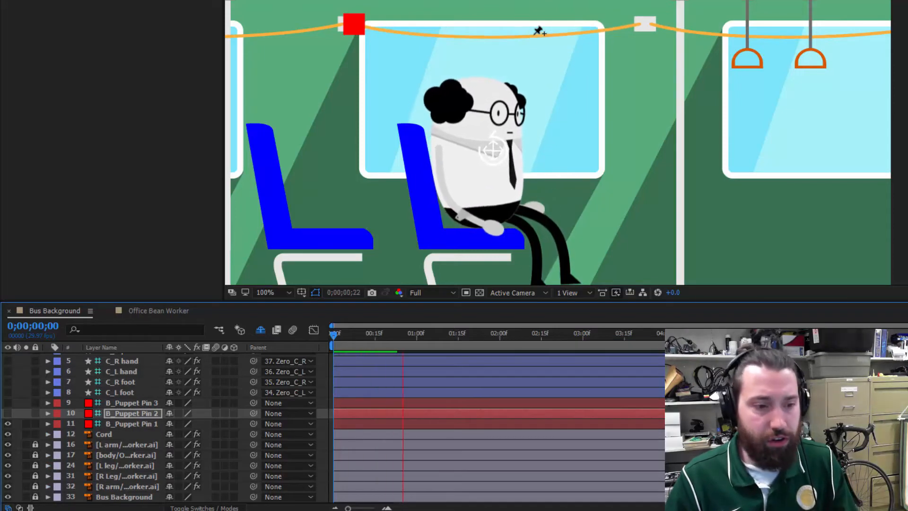
{"action": "scroll", "coordinate": [166, 425], "scroll_direction": "up", "scroll_amount": 2}
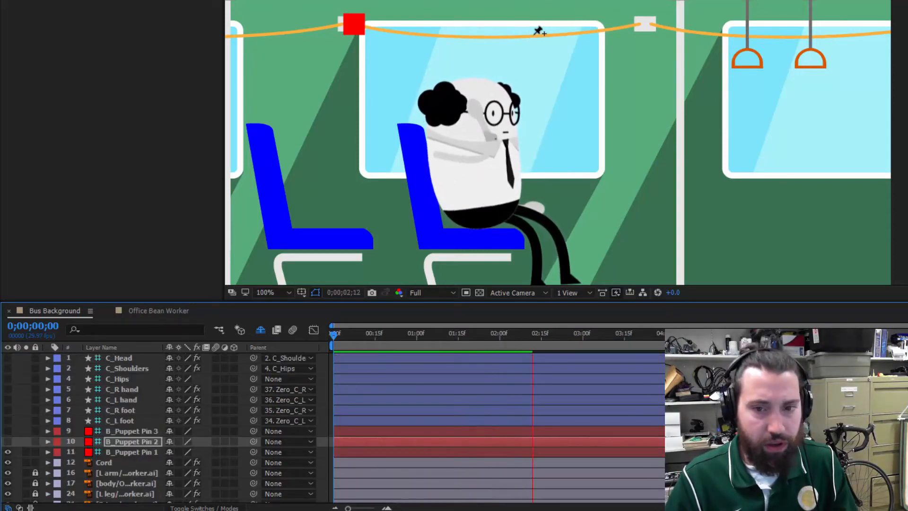
{"action": "key", "text": "comma"}
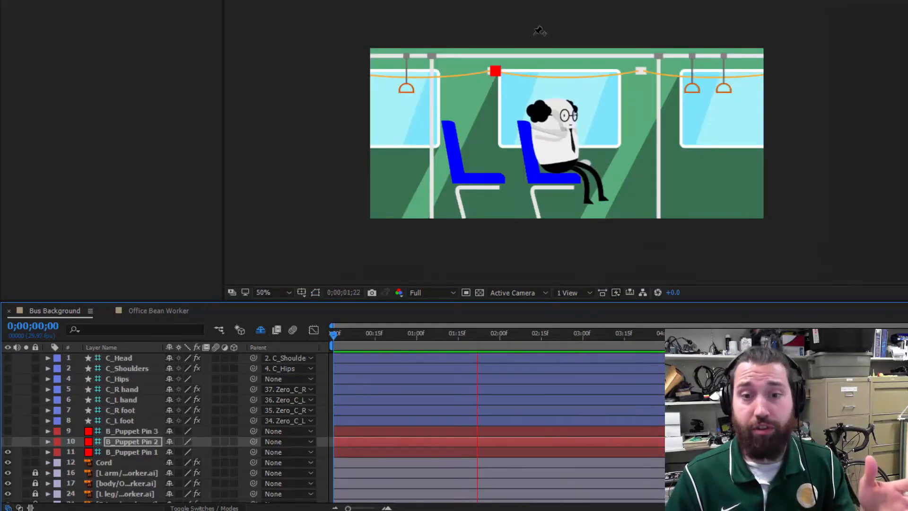